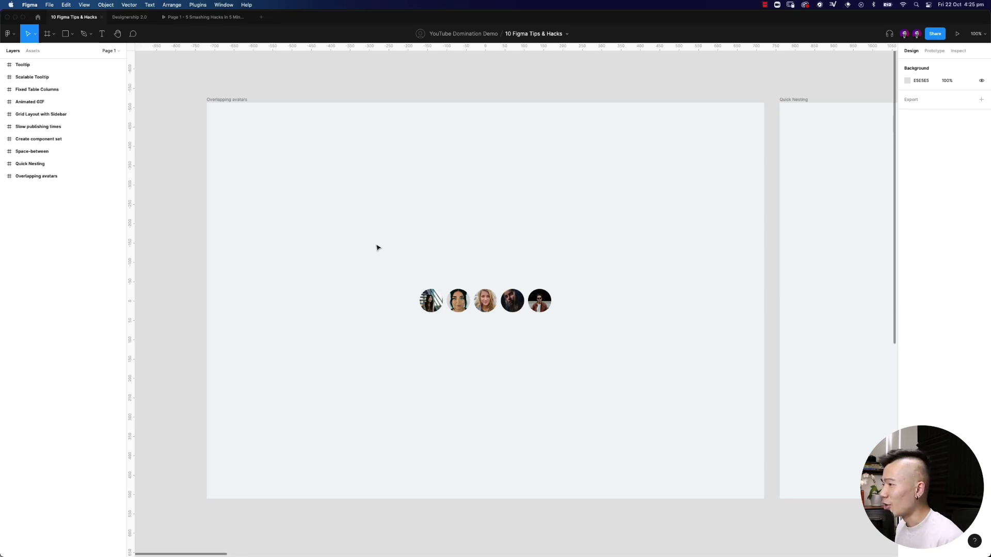
# Step: Try overlapping the avatars by sliding them left, then undo the manual moves
pyautogui.moveTo(368, 249); pyautogui.dragTo(433, 272)
pyautogui.click(592, 341)
pyautogui.click(462, 309)
pyautogui.moveTo(462, 309); pyautogui.dragTo(501, 308)
pyautogui.click(488, 309)
pyautogui.click(537, 308)
pyautogui.hotkey('ctrl', 'z')
pyautogui.press('super+z')
pyautogui.press('super+z')
pyautogui.press('super+z')
pyautogui.press('super+z')
pyautogui.press('super+z')
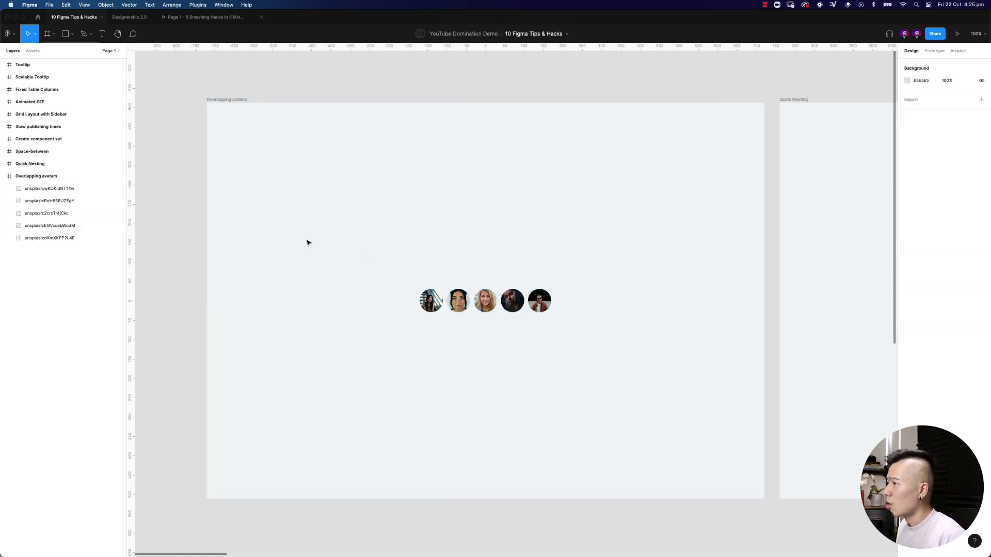
# Step: Frame each of the five avatars individually with Cmd+Option+G, then select all five frames
pyautogui.click(430, 304)
pyautogui.press('super+alt+g')
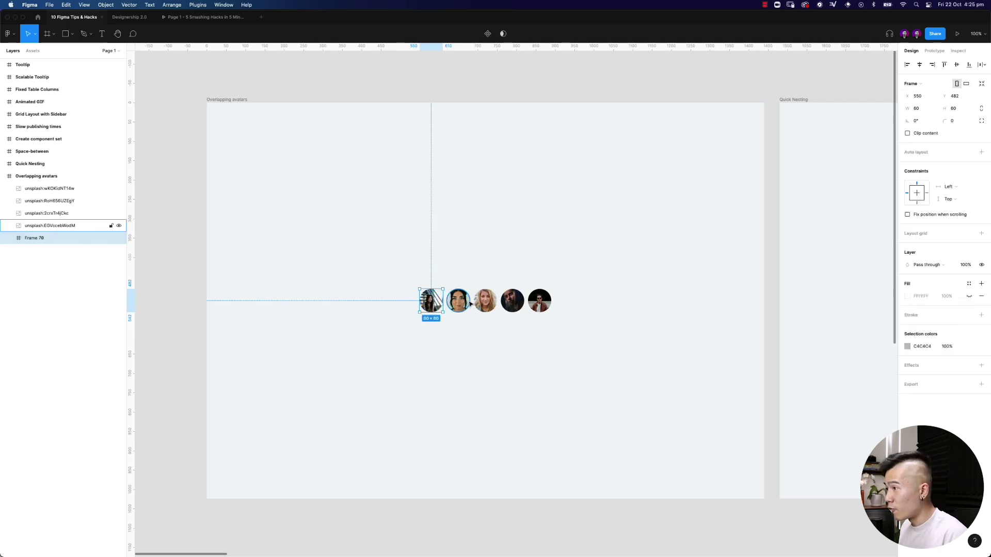
pyautogui.click(458, 304)
pyautogui.press('super+alt+g')
pyautogui.click(485, 304)
pyautogui.press('super+alt+g')
pyautogui.click(513, 303)
pyautogui.press('super+alt+g')
pyautogui.click(540, 302)
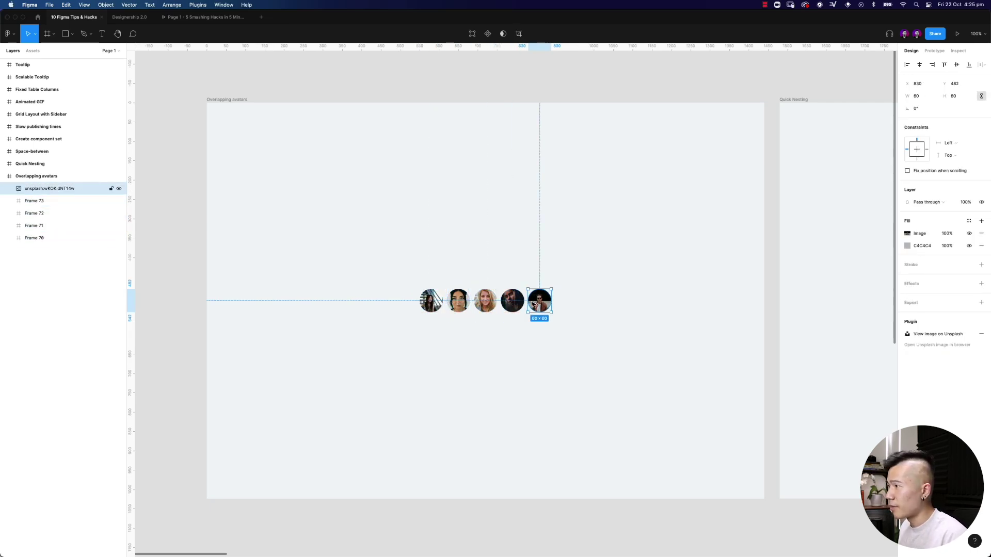
pyautogui.press('super+alt+g')
pyautogui.moveTo(356, 258); pyautogui.dragTo(605, 339)
# Step: Add auto layout to the five frames, rename it 'Avatar', and set its spacing to 0
pyautogui.hotkey('shift', 'a')
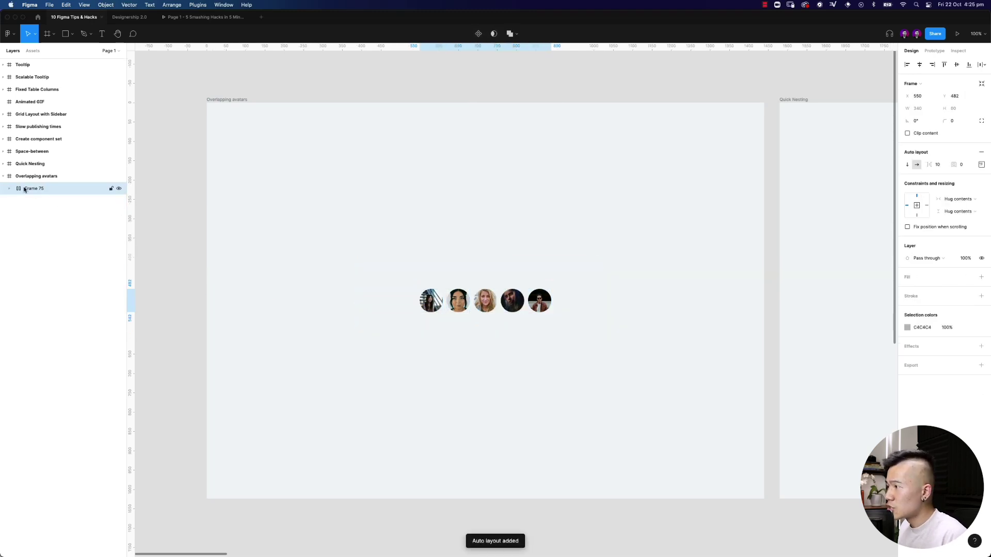
pyautogui.doubleClick(40, 189)
pyautogui.write('Avatar')
pyautogui.press('Return')
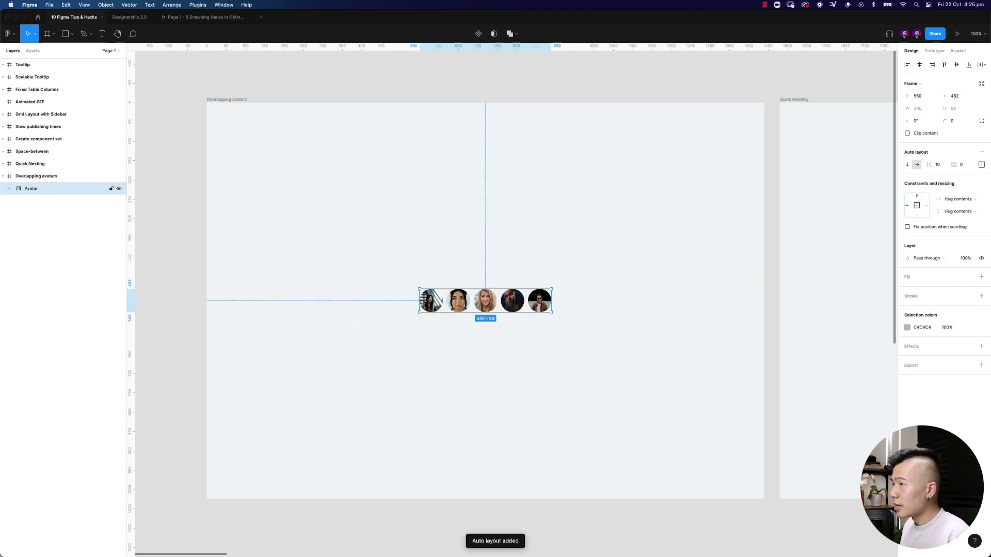
pyautogui.click(938, 164)
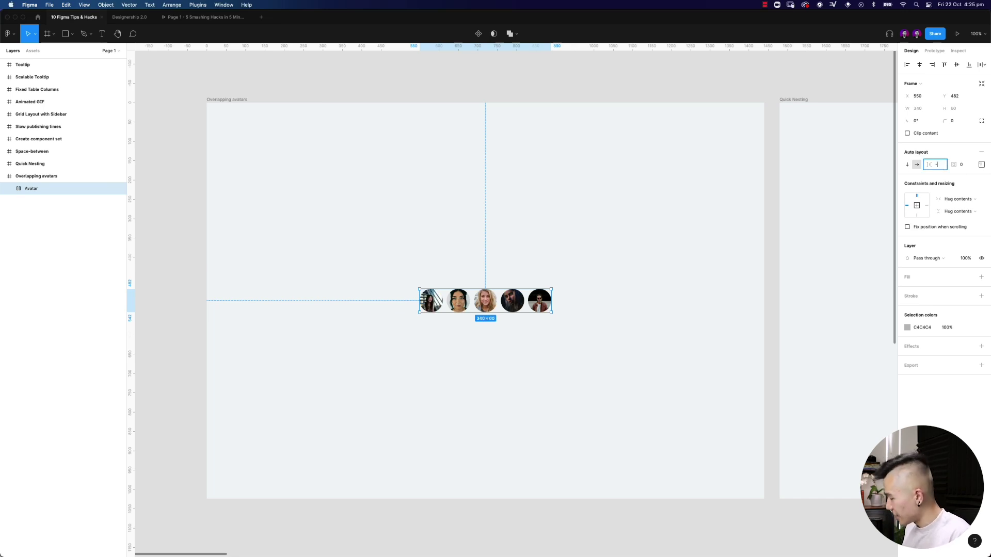
pyautogui.write('-10')
pyautogui.press('Return')
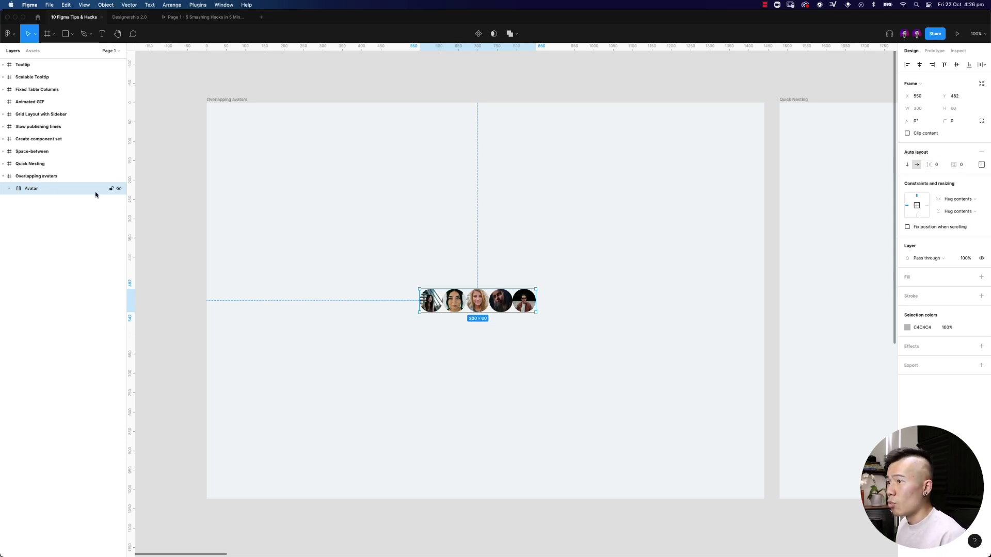
# Step: Narrow the avatar Frames 70–73 from their right edges so the photos overlap
pyautogui.click(11, 189)
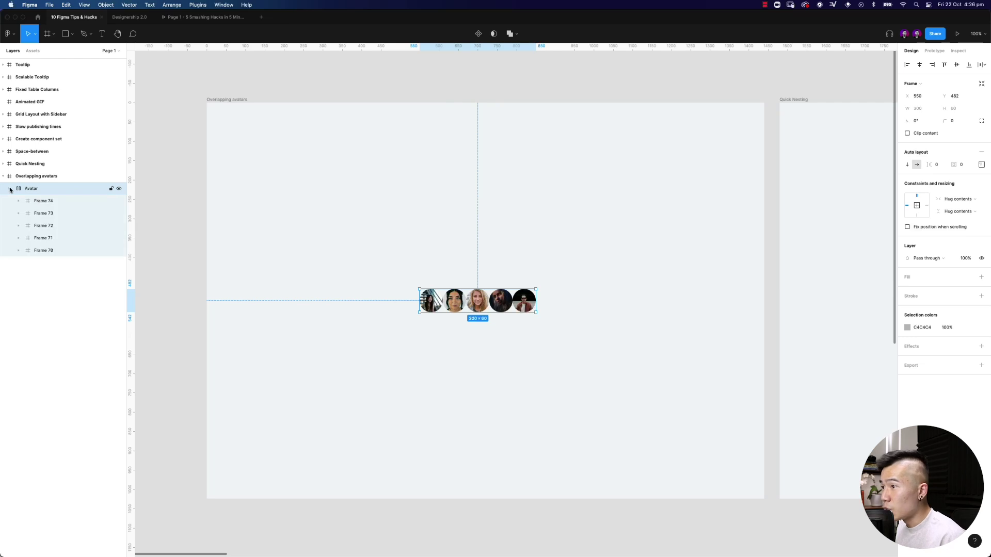
pyautogui.click(49, 249)
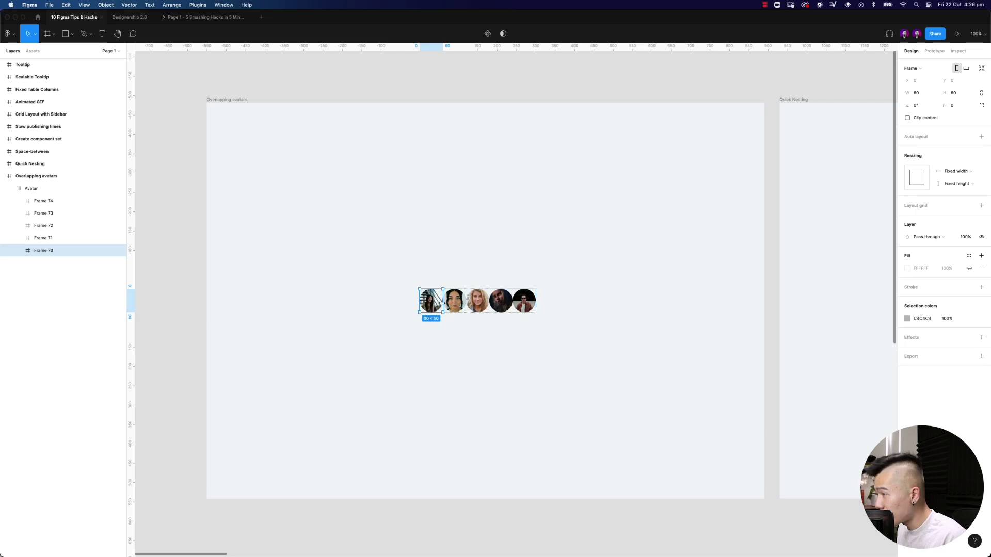
pyautogui.moveTo(442, 302); pyautogui.dragTo(437, 306)
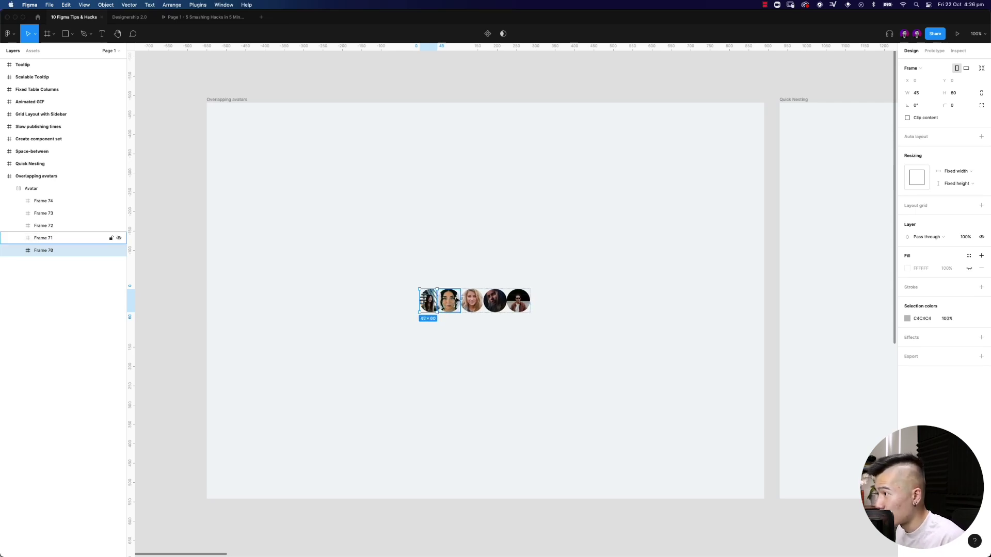
pyautogui.click(458, 300)
pyautogui.moveTo(457, 299); pyautogui.dragTo(488, 300)
pyautogui.doubleClick(462, 301)
pyautogui.click(79, 225)
pyautogui.click(486, 301)
pyautogui.click(483, 315)
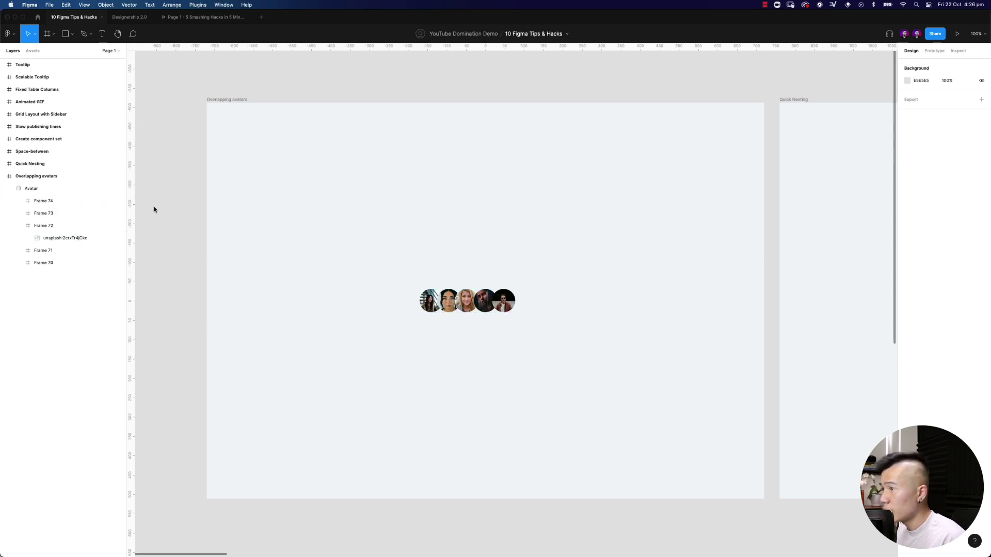
# Step: Set the Avatar frame's item spacing to 4 and nudge the group slightly right
pyautogui.click(56, 189)
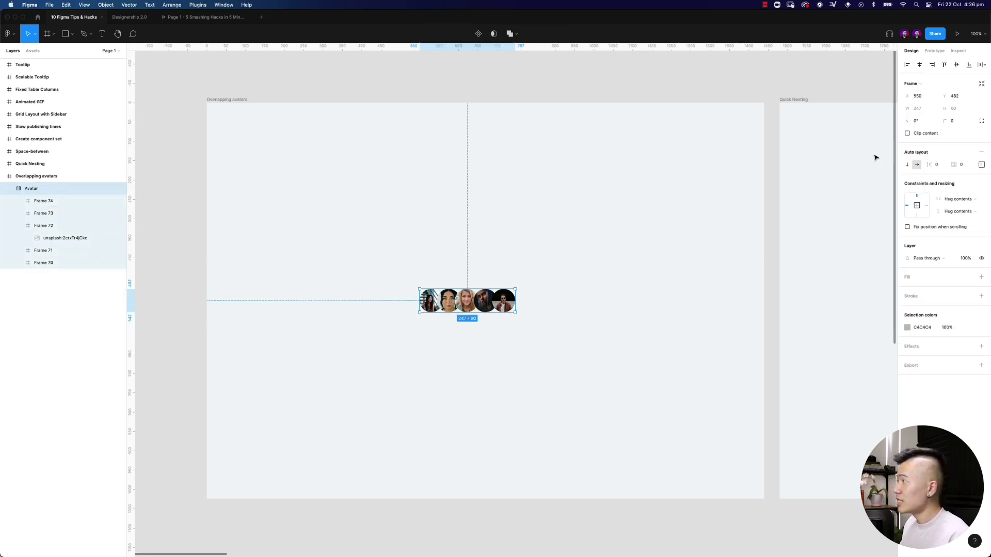
pyautogui.click(942, 166)
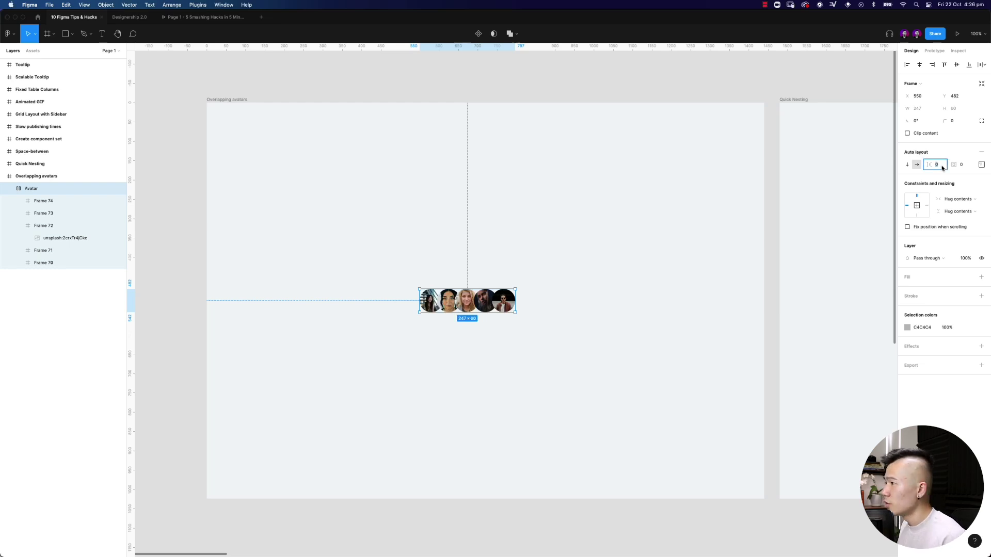
pyautogui.write('10')
pyautogui.press('Return')
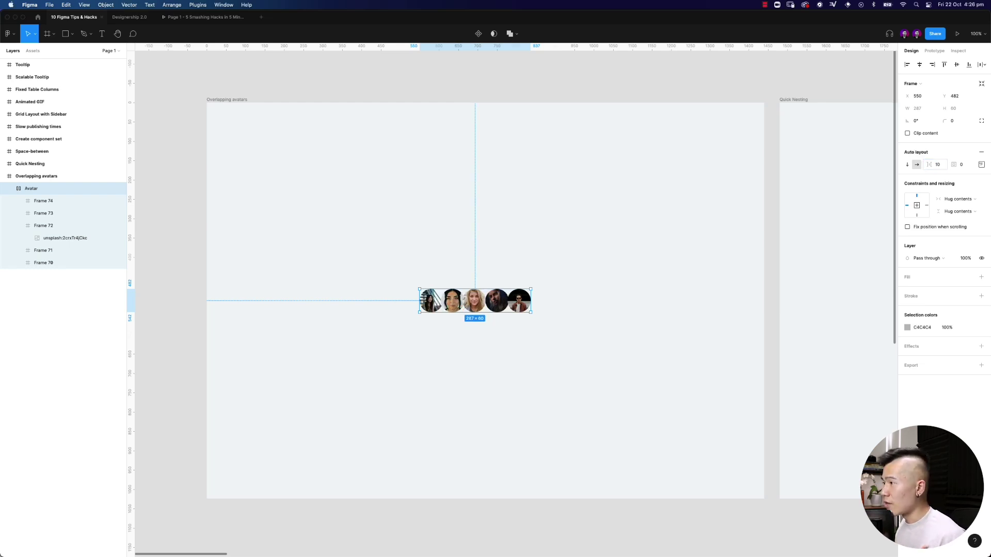
pyautogui.click(938, 165)
pyautogui.hotkey('shift', 'Up')
pyautogui.hotkey('shift', 'Up')
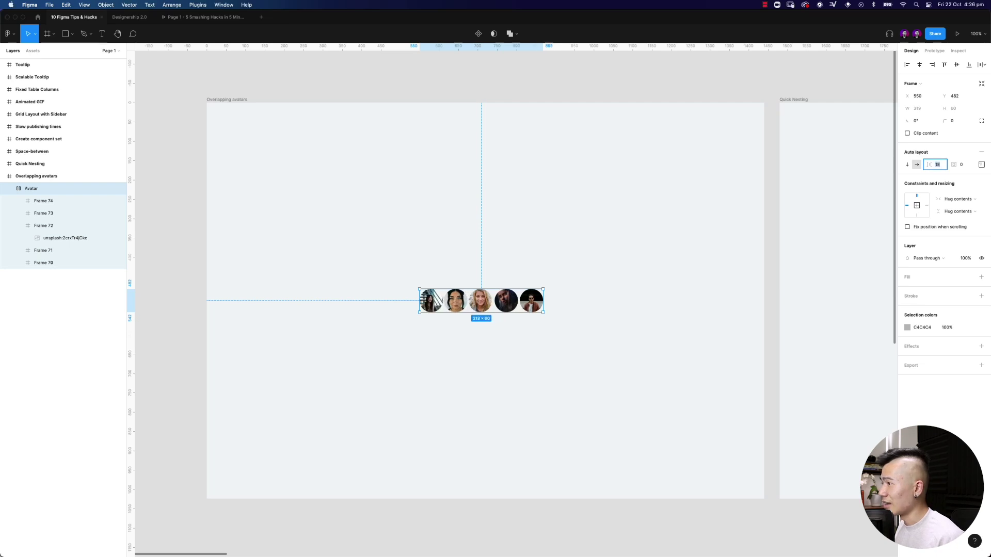
pyautogui.press('Down')
pyautogui.press('Down')
pyautogui.press('Down')
pyautogui.press('Down')
pyautogui.press('Down')
pyautogui.press('Down')
pyautogui.press('Down')
pyautogui.press('Down')
pyautogui.press('Down')
pyautogui.press('Down')
pyautogui.press('Down')
pyautogui.press('Down')
pyautogui.press('Down')
pyautogui.press('Down')
pyautogui.press('Down')
pyautogui.press('Down')
pyautogui.press('Down')
pyautogui.press('Down')
pyautogui.press('Down')
pyautogui.press('Down')
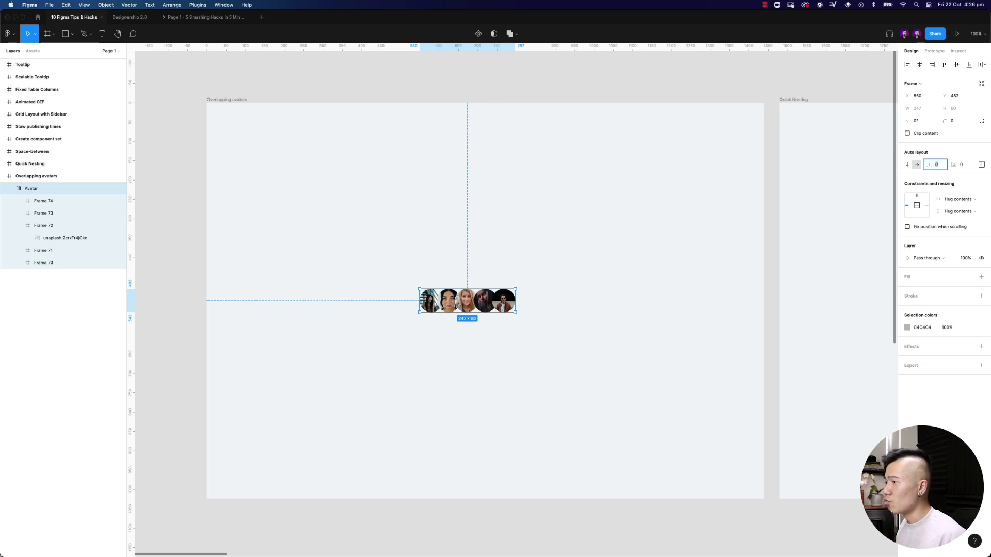
pyautogui.click(682, 245)
pyautogui.moveTo(481, 306)
pyautogui.mouseDown()
pyautogui.moveTo(490, 306)
pyautogui.moveTo(481, 306)
pyautogui.mouseUp()
# Step: Pan to the Quick Nesting sidebar and select the Dashboard, Interviews and Templates labels
pyautogui.click(663, 253)
pyautogui.hscroll(10, 663, 252)
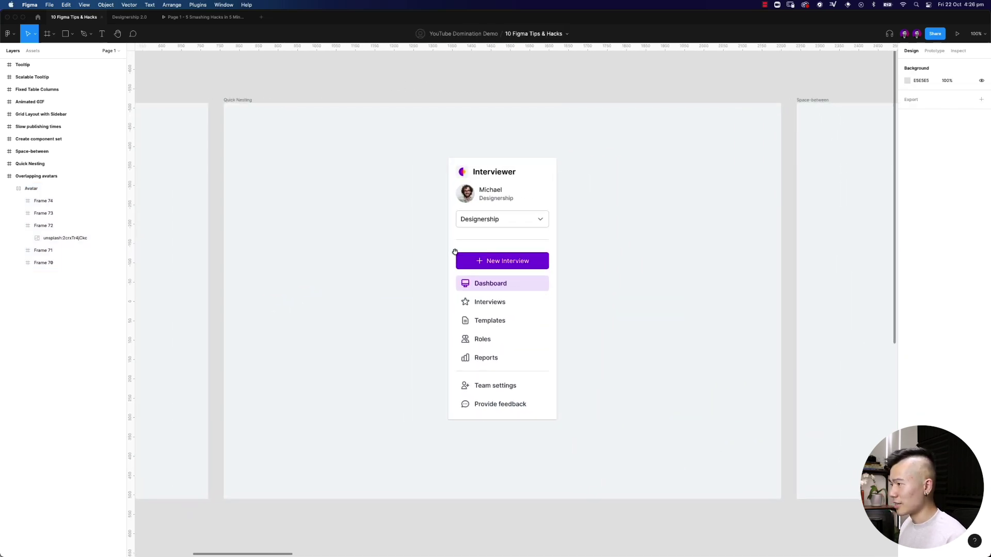
pyautogui.scroll(1, 514, 287)
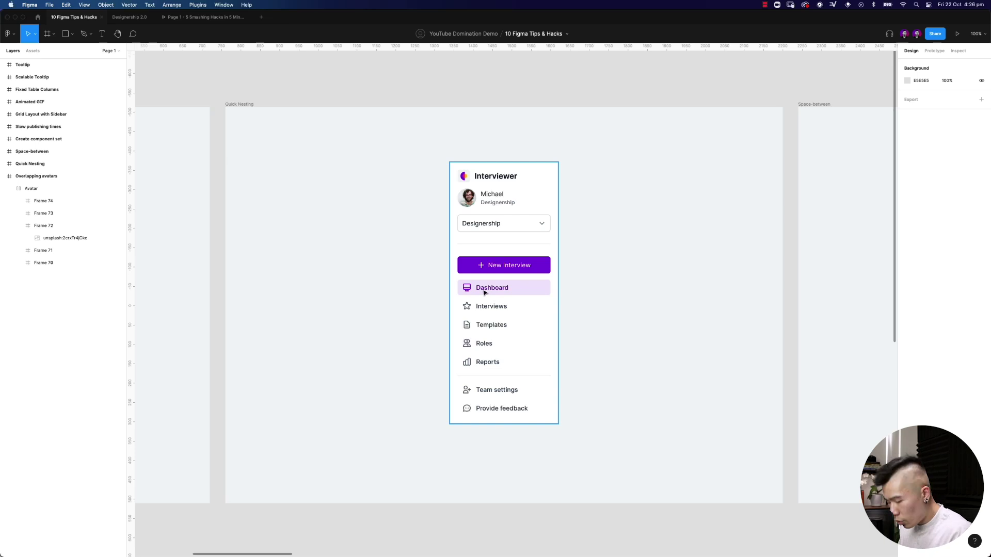
pyautogui.keyDown('super'); pyautogui.click(488, 291); pyautogui.keyUp('super')
pyautogui.keyDown('super'); pyautogui.click(488, 308); pyautogui.keyUp('super')
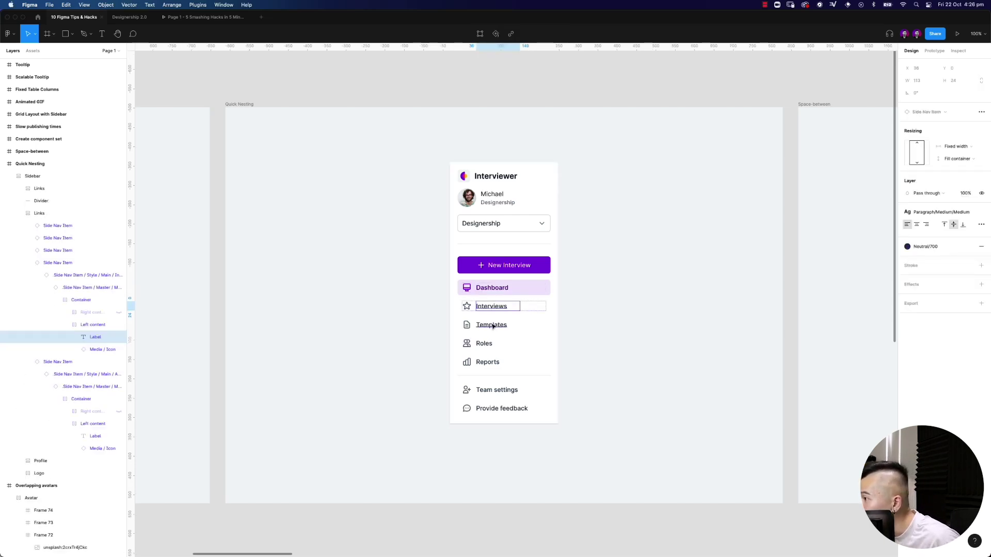
pyautogui.keyDown('super'); pyautogui.click(487, 326); pyautogui.keyUp('super')
pyautogui.click(639, 332)
pyautogui.hotkey('alt', 'l')
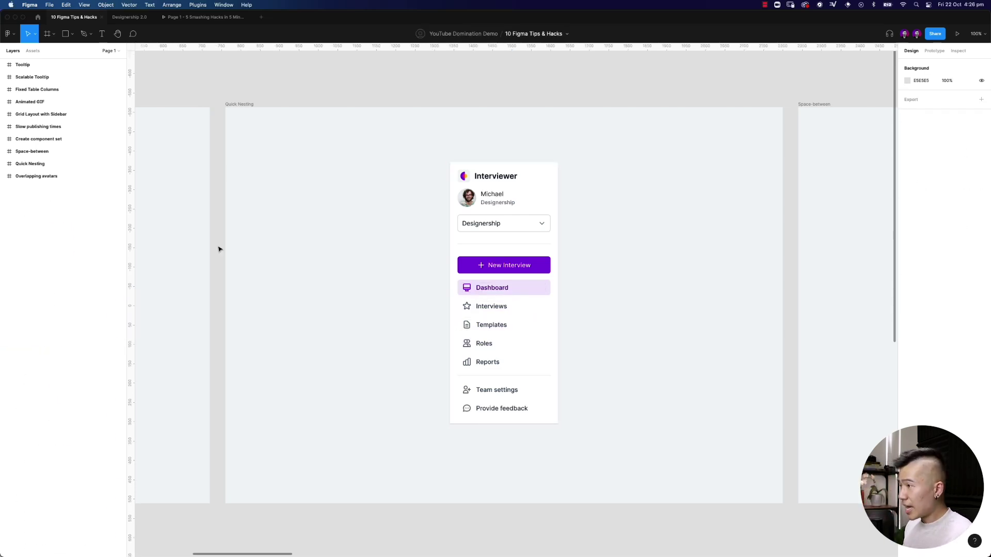
# Step: Select the Links group and drill into its five Side Nav Items and nested Master layers
pyautogui.doubleClick(501, 324)
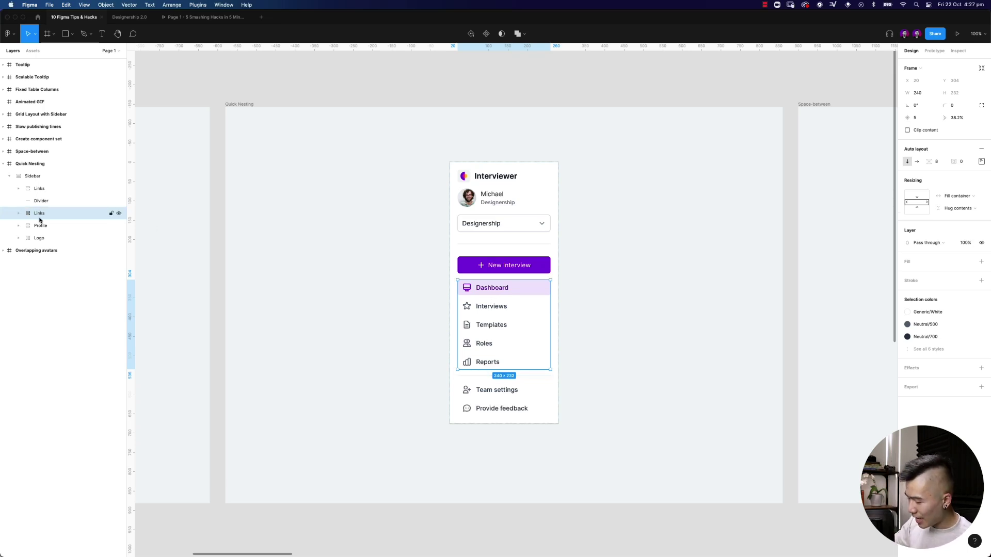
pyautogui.press('Return')
pyautogui.press('Return')
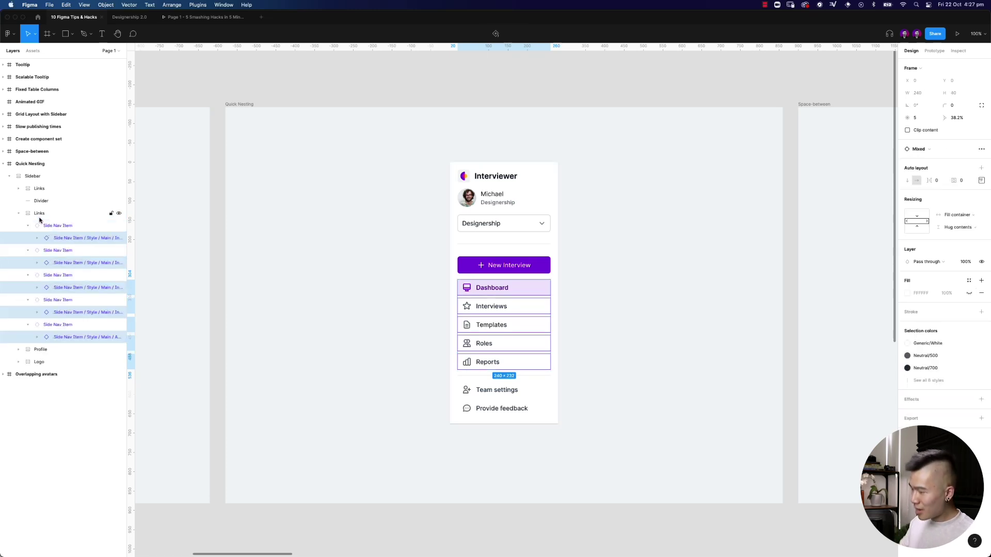
pyautogui.press('Return')
pyautogui.press('Return')
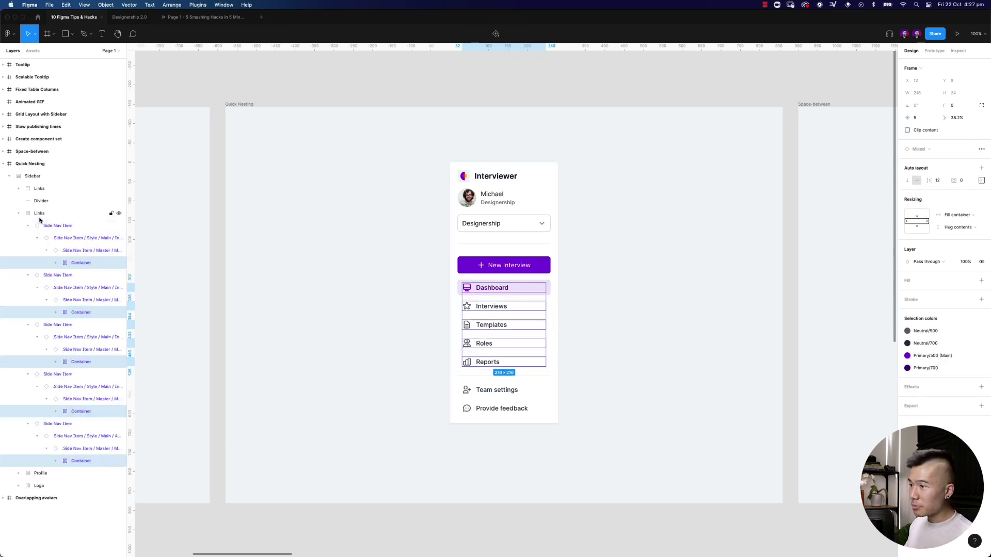
pyautogui.press('Return')
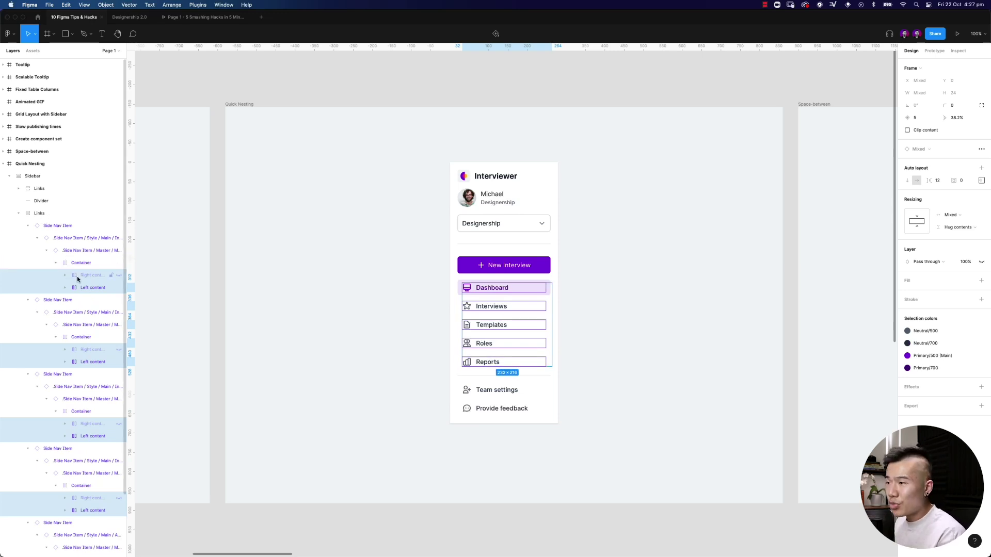
pyautogui.click(939, 181)
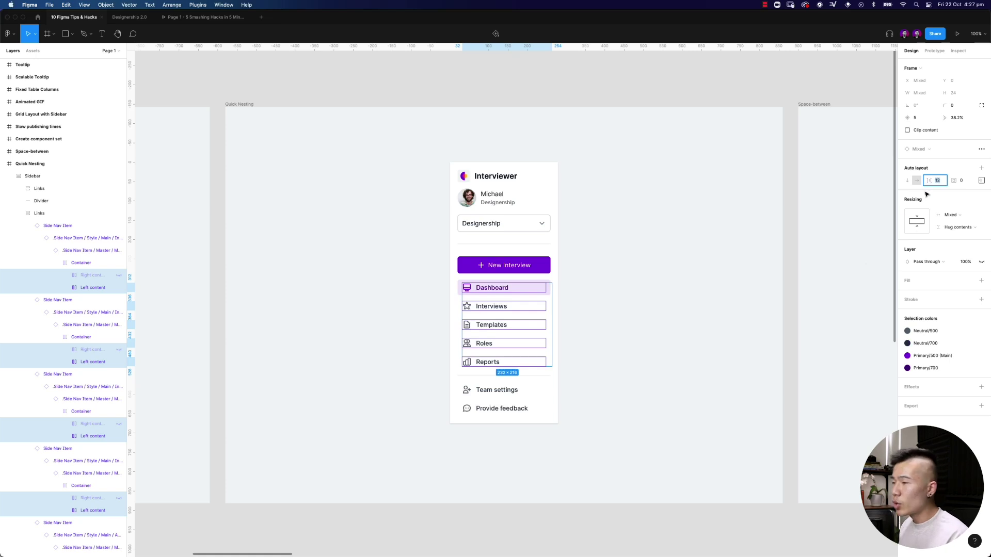
pyautogui.click(618, 281)
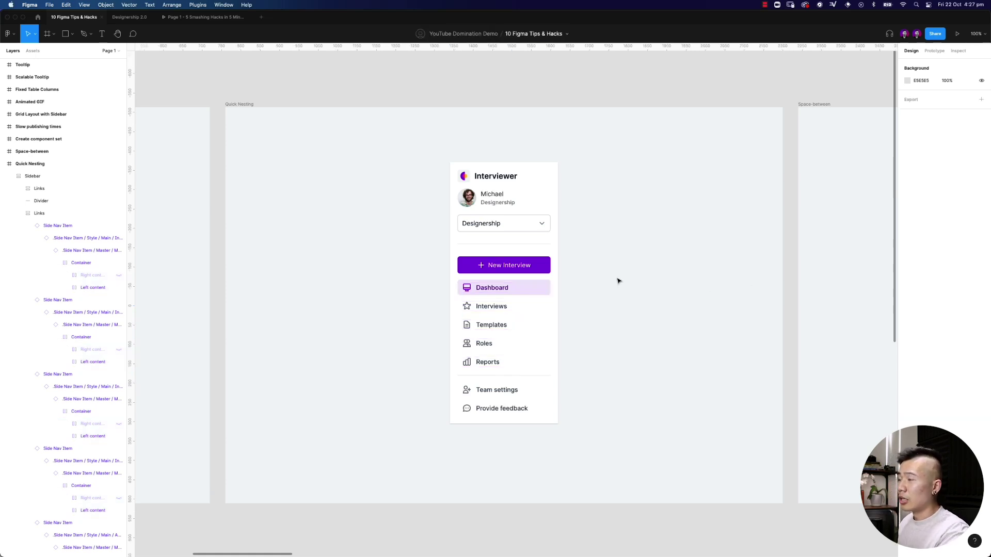
# Step: From the Sidebar frame, drill down to every nav item's Label and Icon layers
pyautogui.click(502, 219)
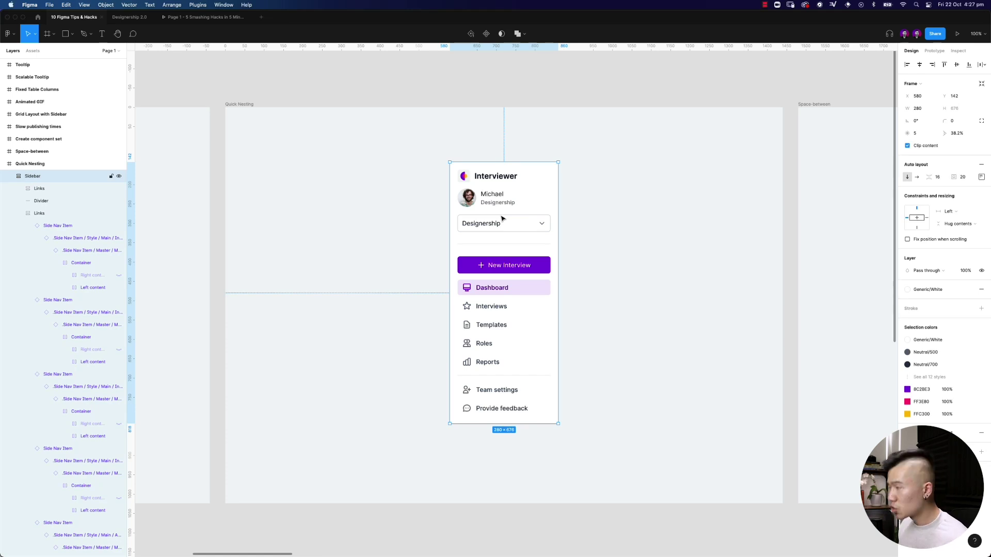
pyautogui.press('Return')
pyautogui.press('Return')
pyautogui.press('Return')
pyautogui.press('Return')
pyautogui.press('Return')
pyautogui.press('Return')
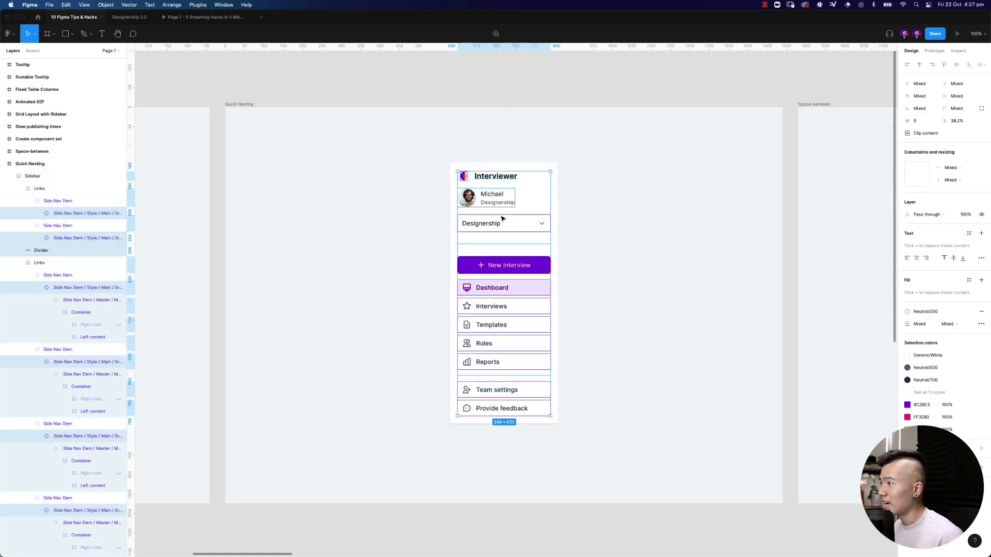
pyautogui.press('Return')
pyautogui.press('Return')
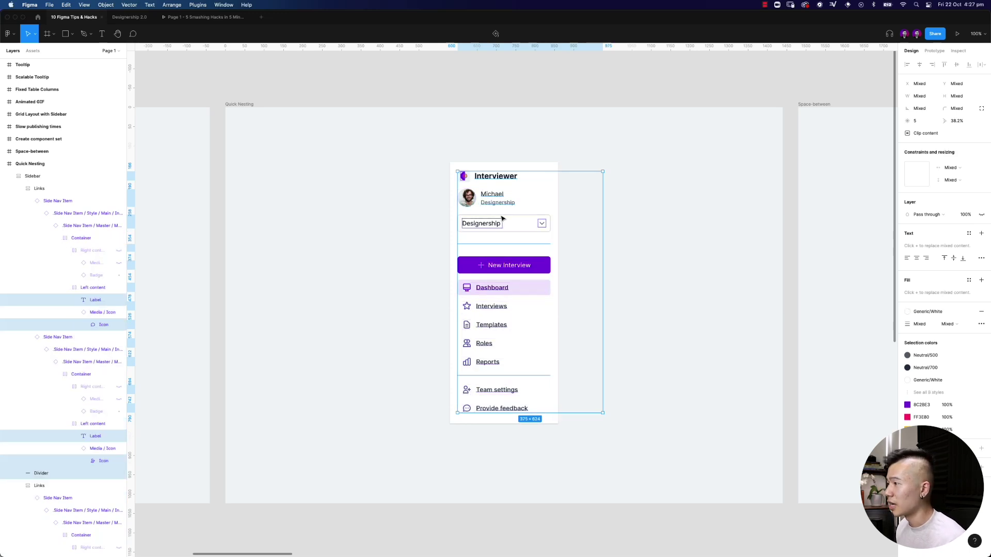
# Step: Move the Space-between sidebar to X 0, Y 0, then restore its 280×676 hug height
pyautogui.click(288, 184)
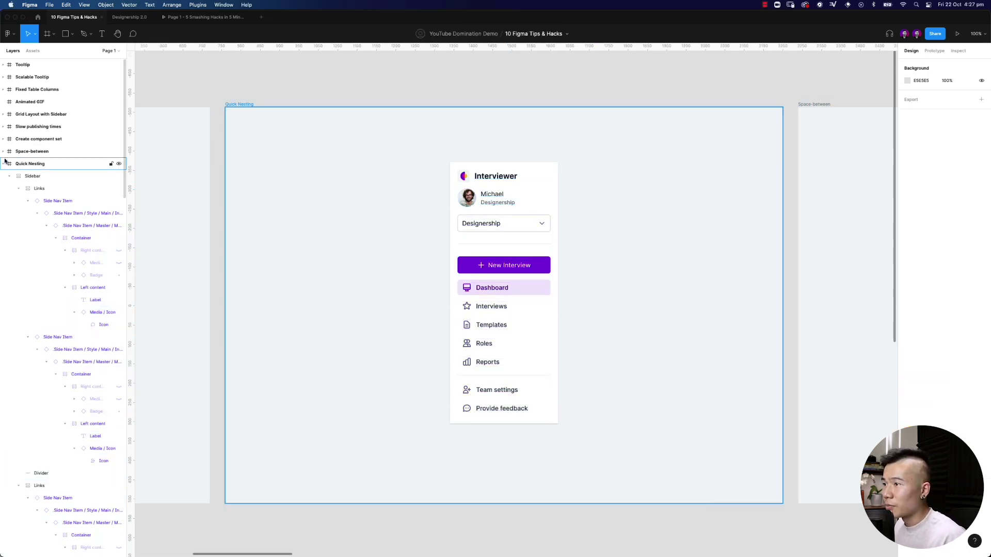
pyautogui.hotkey('alt', 'l')
pyautogui.press('n')
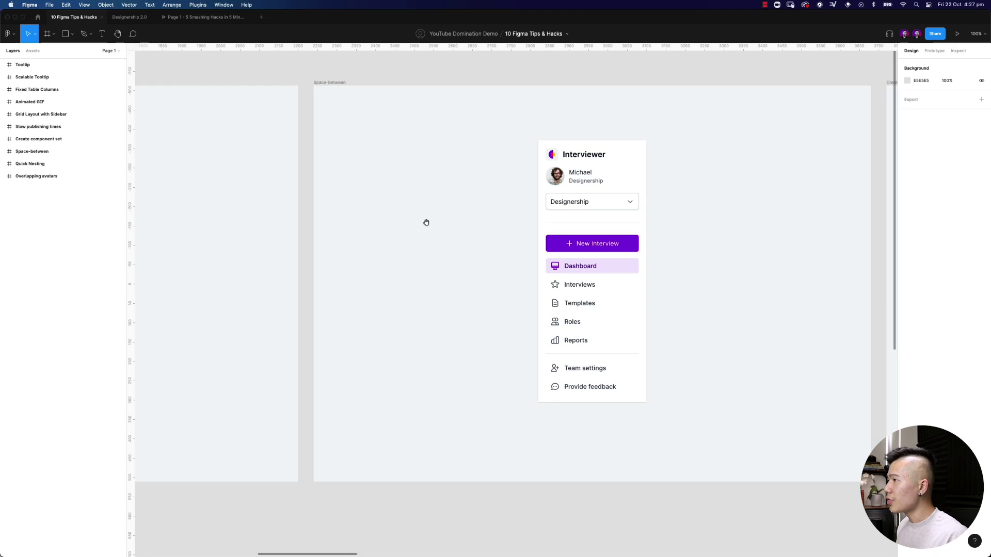
pyautogui.click(267, 89)
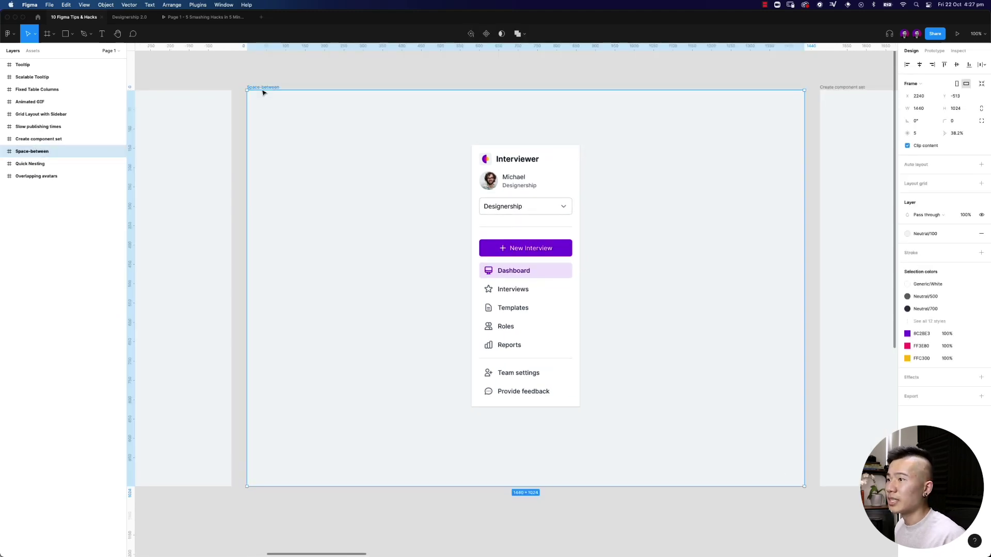
pyautogui.hscroll(2, 361, 180)
pyautogui.click(539, 235)
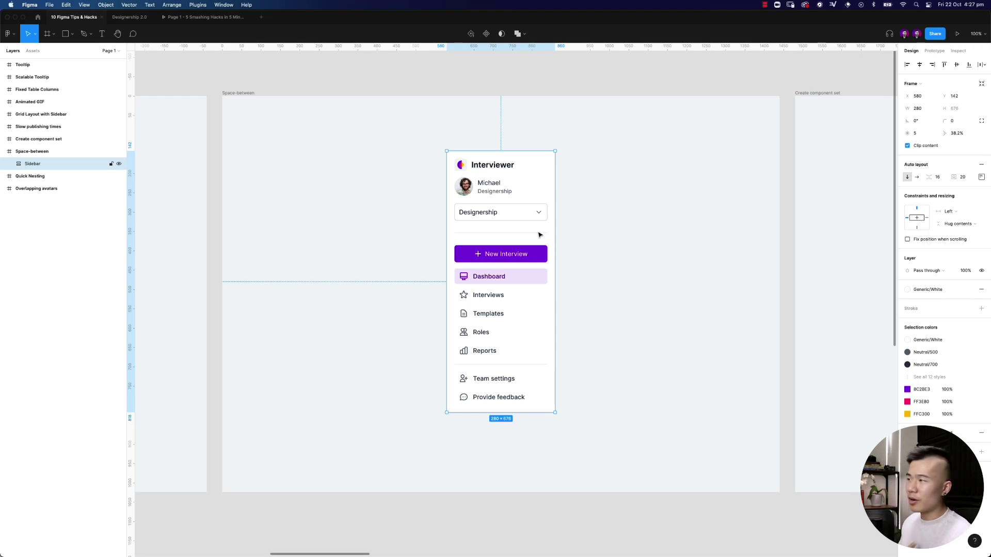
pyautogui.moveTo(538, 235); pyautogui.dragTo(317, 179)
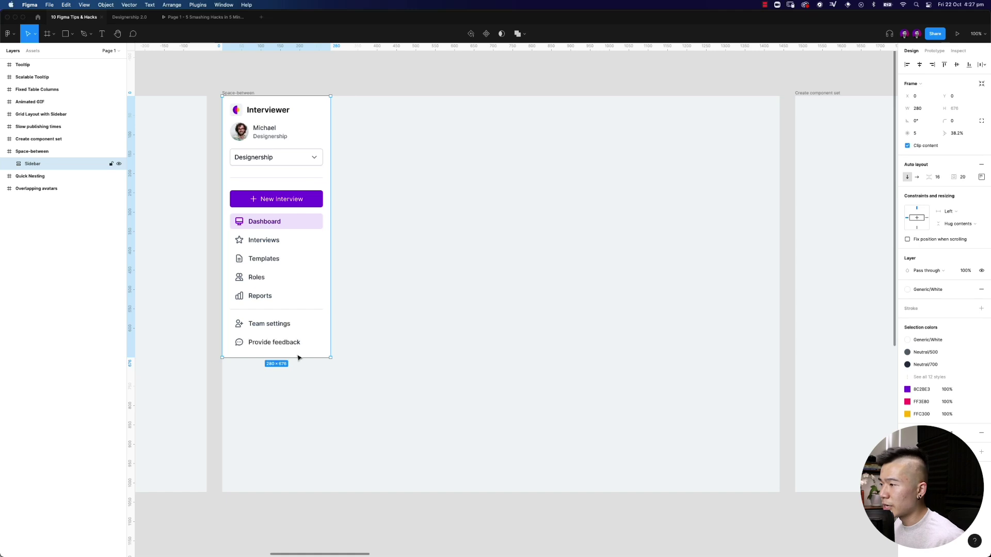
pyautogui.moveTo(297, 358); pyautogui.dragTo(300, 493)
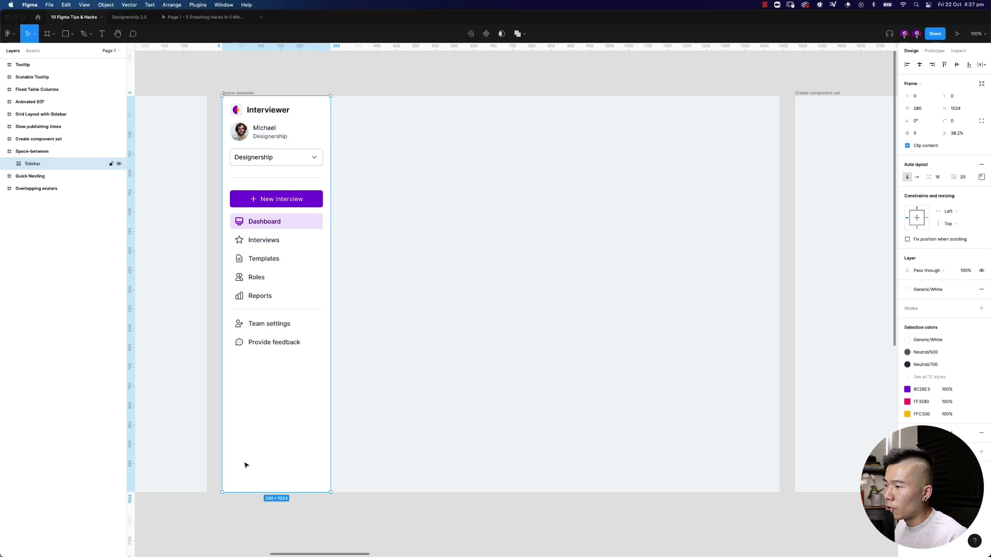
pyautogui.press('super+alt+shift+r')
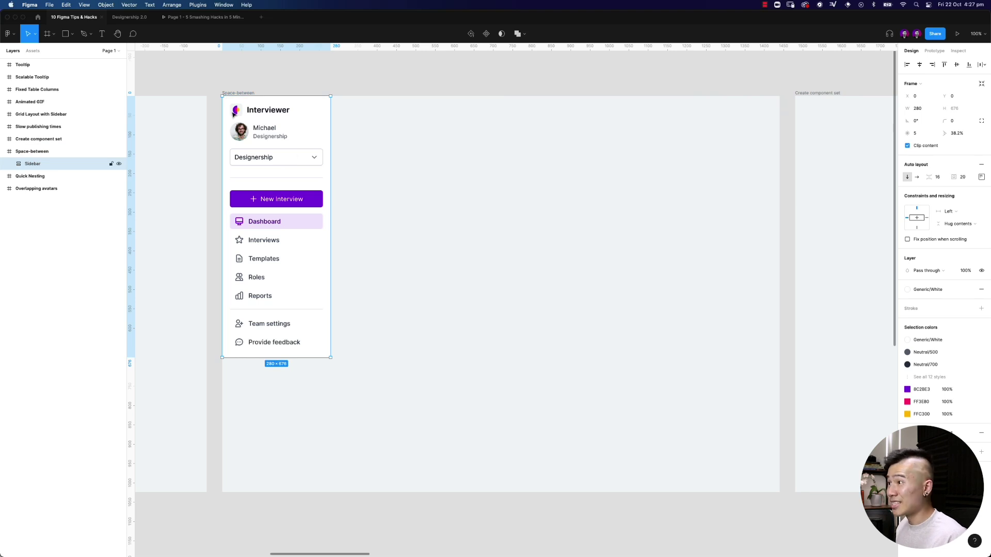
# Step: Change the sidebar's auto layout from Packed to Space between, then stretch it to 1024 tall
pyautogui.click(981, 176)
pyautogui.click(943, 245)
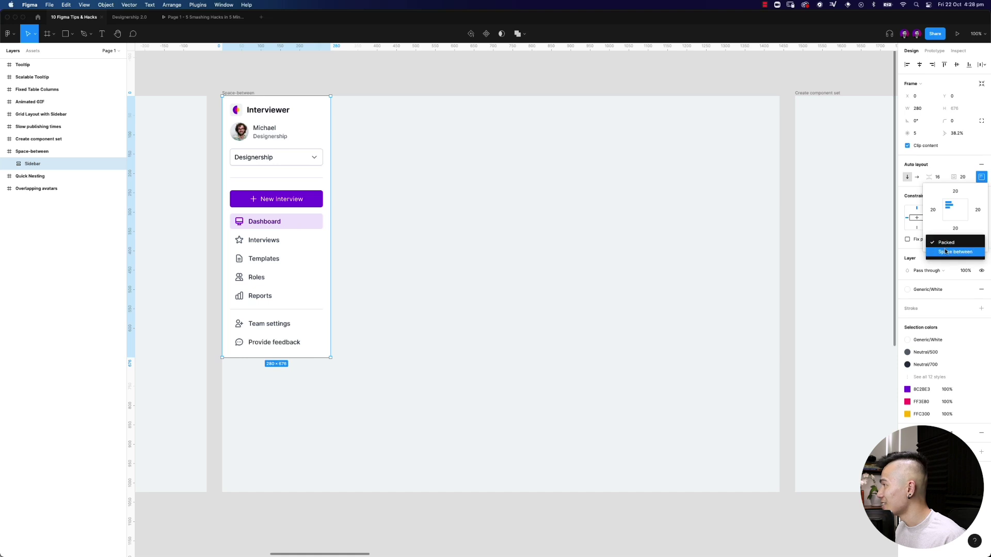
pyautogui.click(946, 252)
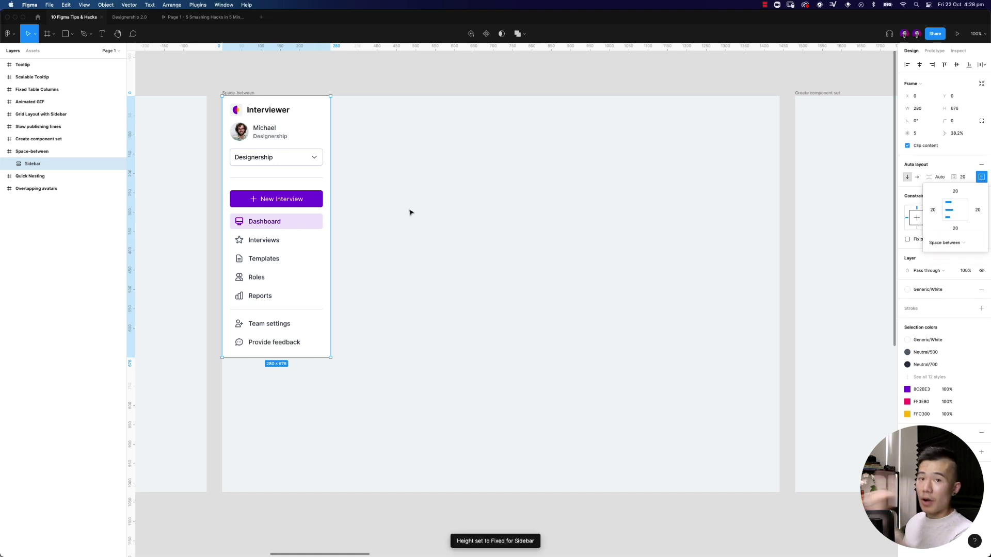
pyautogui.click(8, 164)
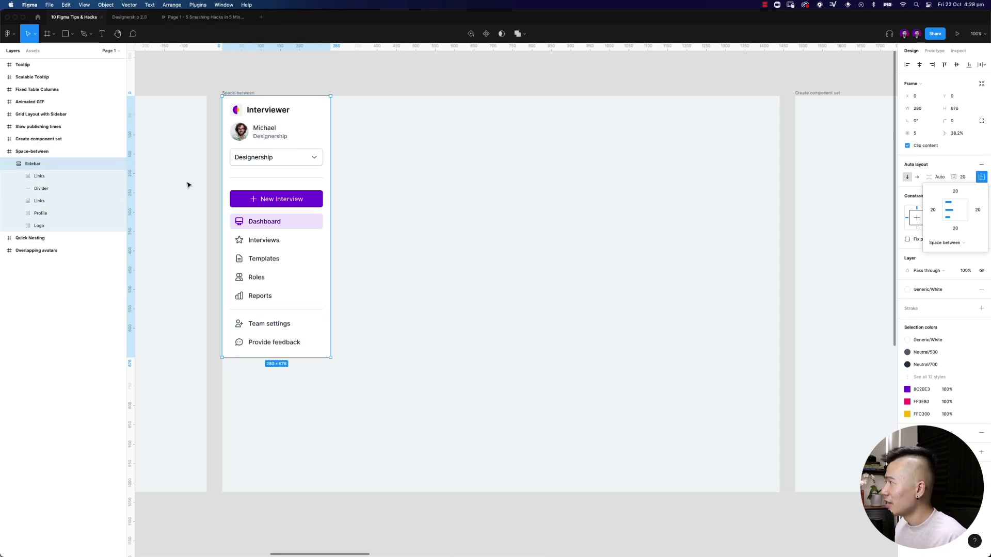
pyautogui.click(382, 269)
pyautogui.click(289, 265)
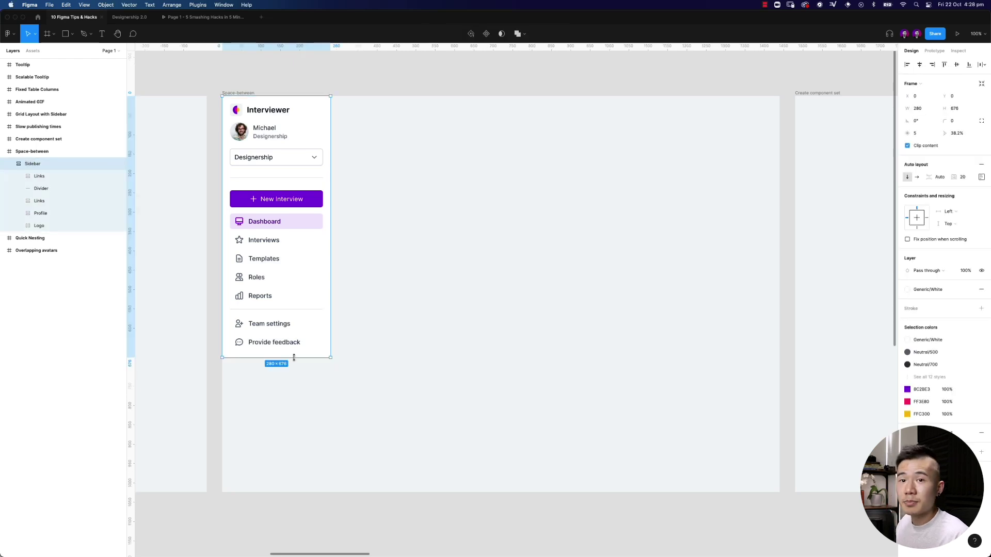
pyautogui.moveTo(294, 357); pyautogui.dragTo(300, 493)
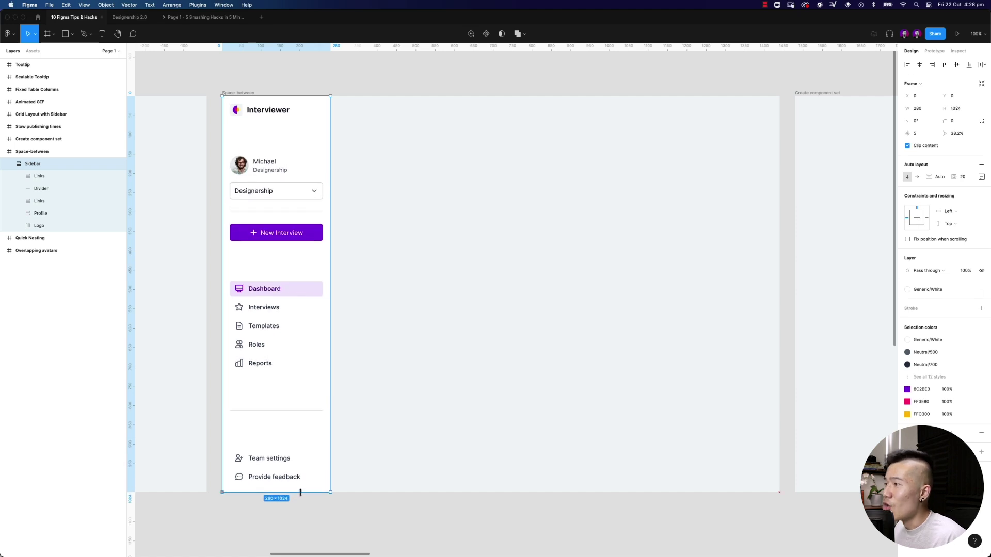
# Step: Undo the resize and group the Logo, Profile and Links sections together
pyautogui.hotkey('ctrl', 'z')
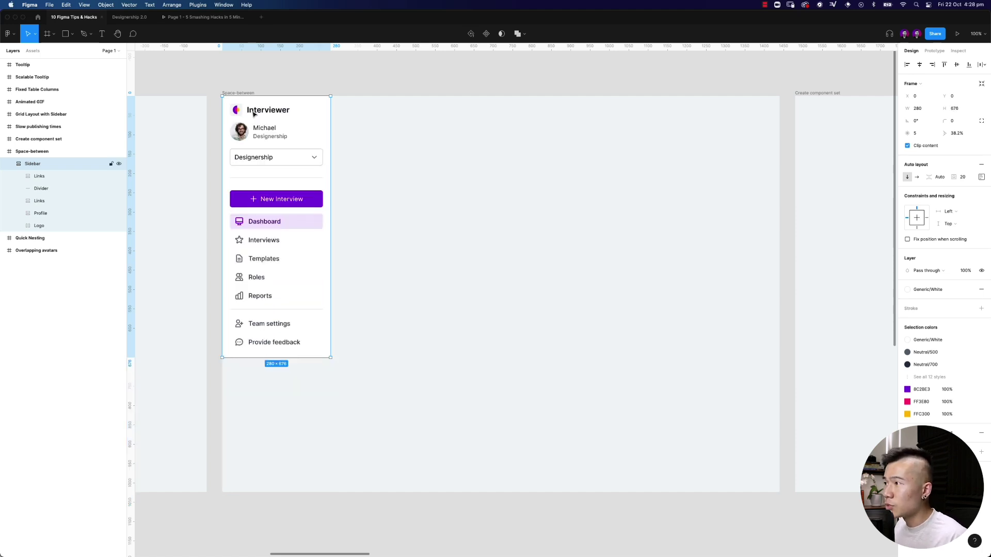
pyautogui.click(253, 113)
pyautogui.keyDown('shift'); pyautogui.click(266, 135); pyautogui.keyUp('shift')
pyautogui.keyDown('shift'); pyautogui.click(287, 222); pyautogui.keyUp('shift')
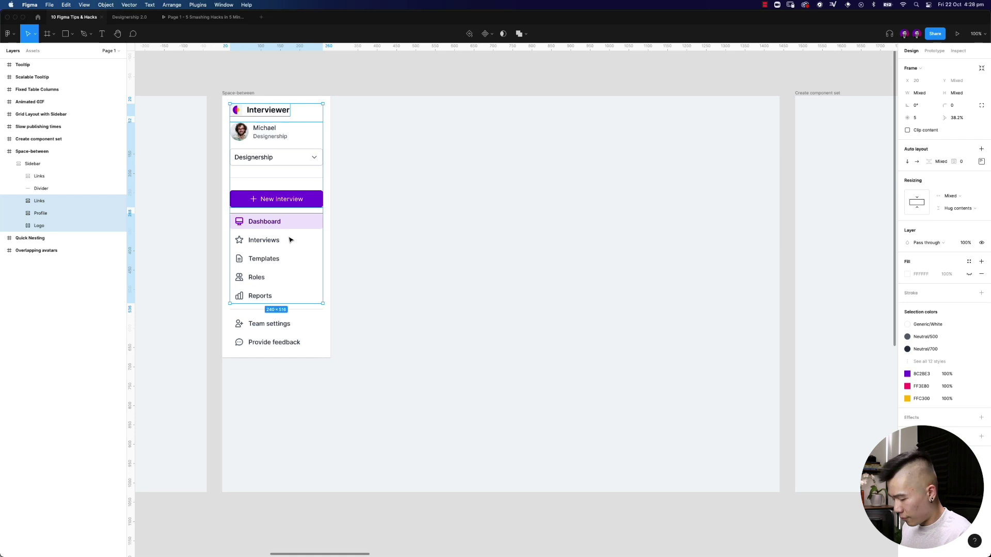
pyautogui.press('super+g')
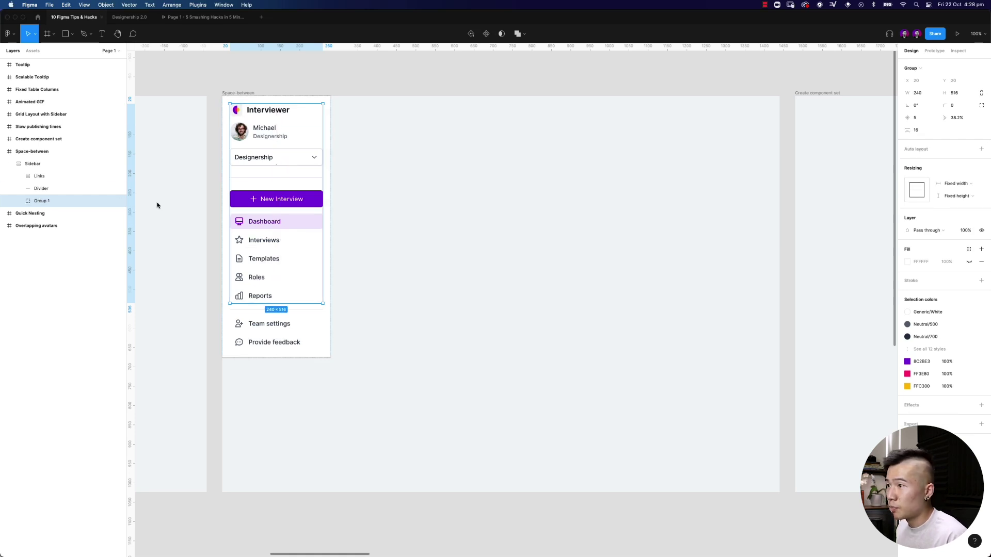
# Step: Delete the divider and stretch the sidebar so the footer links pin to the bottom
pyautogui.click(257, 330)
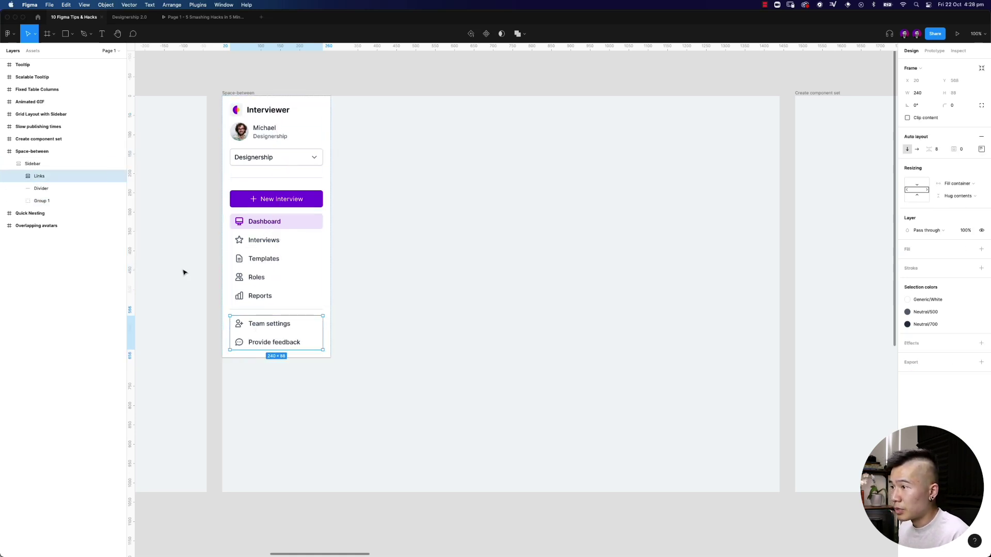
pyautogui.click(42, 189)
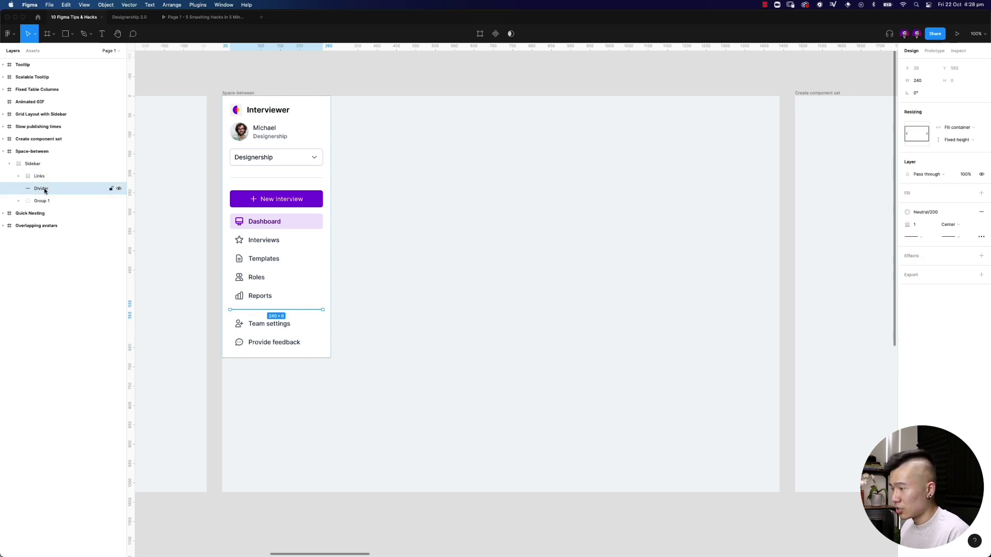
pyautogui.press('Delete')
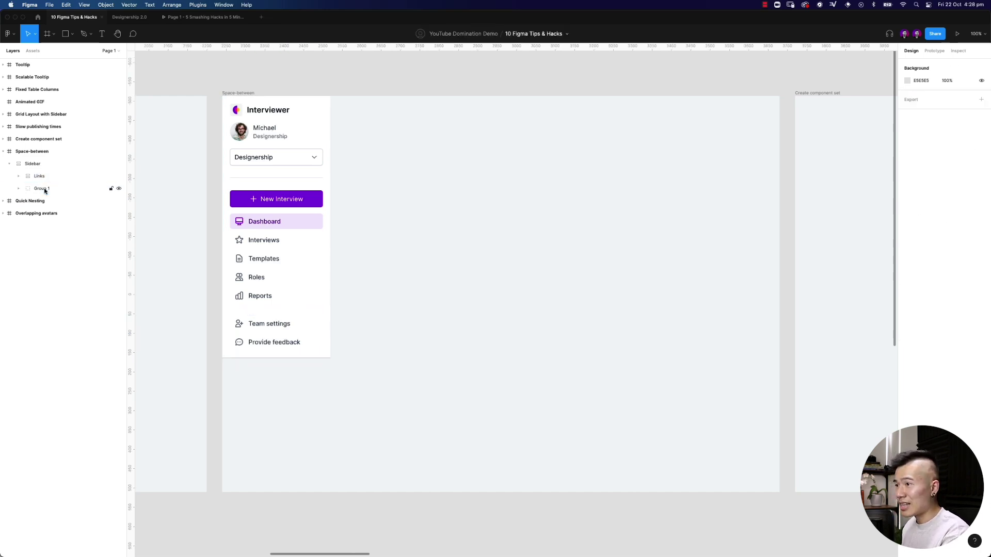
pyautogui.click(326, 287)
pyautogui.moveTo(294, 357); pyautogui.dragTo(306, 491)
# Step: Pan the canvas over to the Create component set frame
pyautogui.click(391, 442)
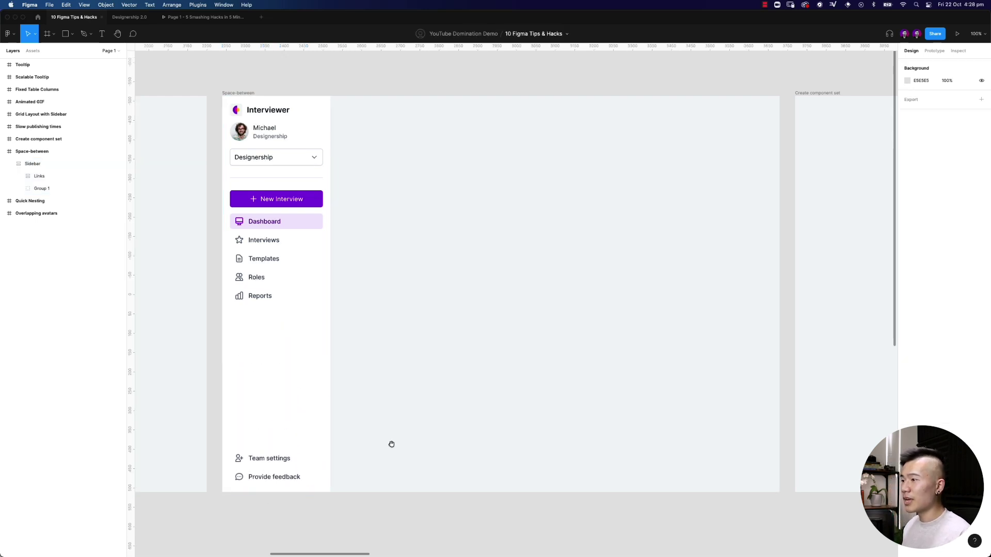
pyautogui.moveTo(403, 405); pyautogui.dragTo(364, 403)
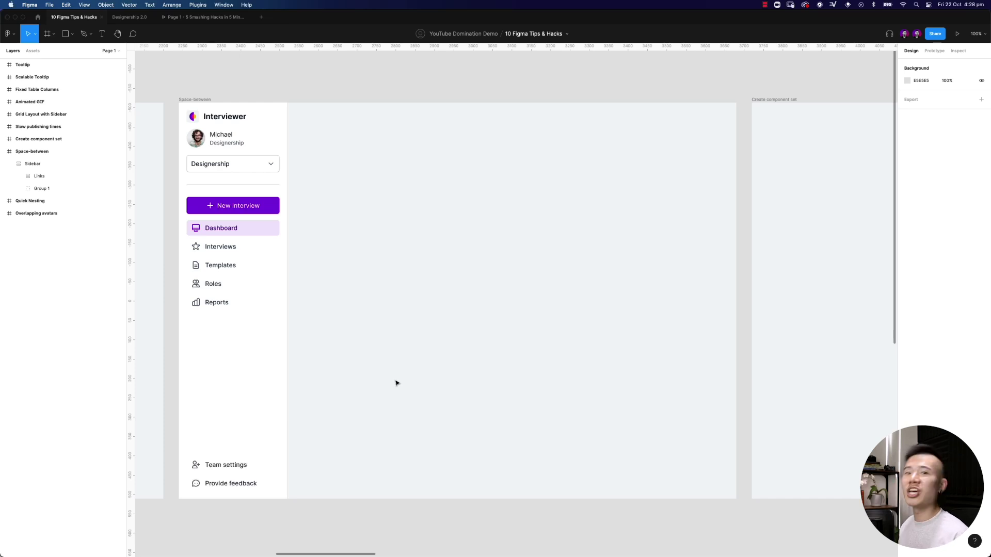
pyautogui.moveTo(569, 338); pyautogui.dragTo(320, 336)
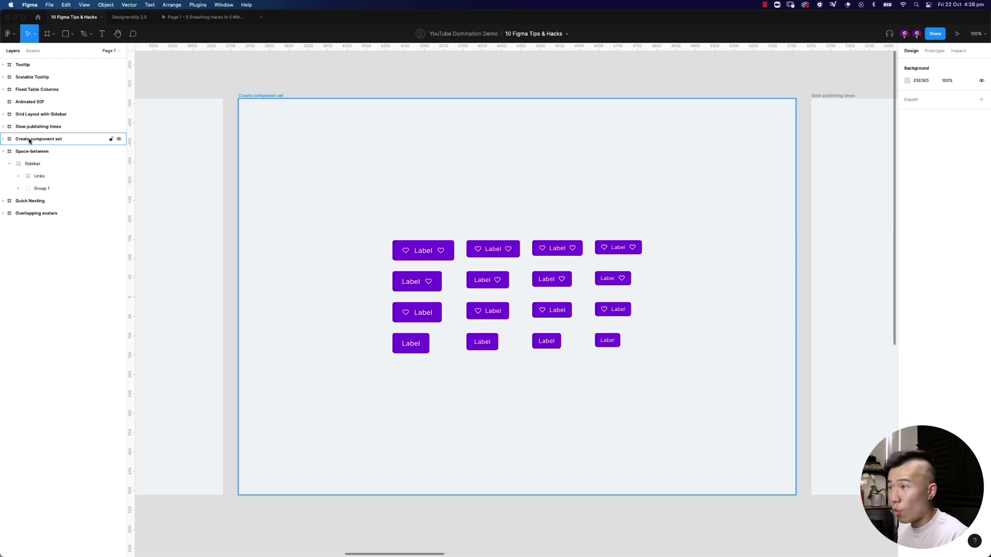
# Step: Turn all 16 Label buttons into separate components and combine them as variants
pyautogui.click(6, 152)
pyautogui.moveTo(460, 205); pyautogui.dragTo(441, 201)
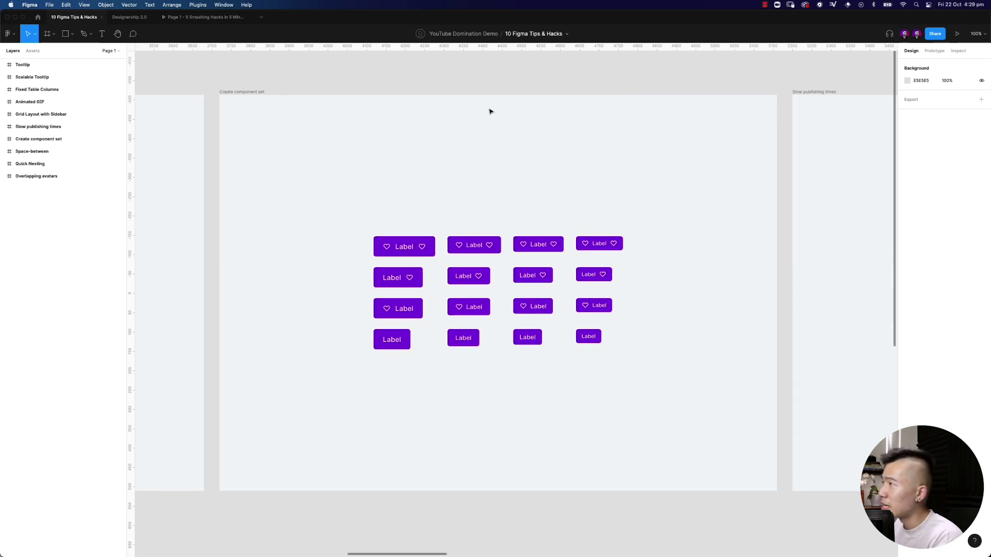
pyautogui.moveTo(317, 205); pyautogui.dragTo(627, 344)
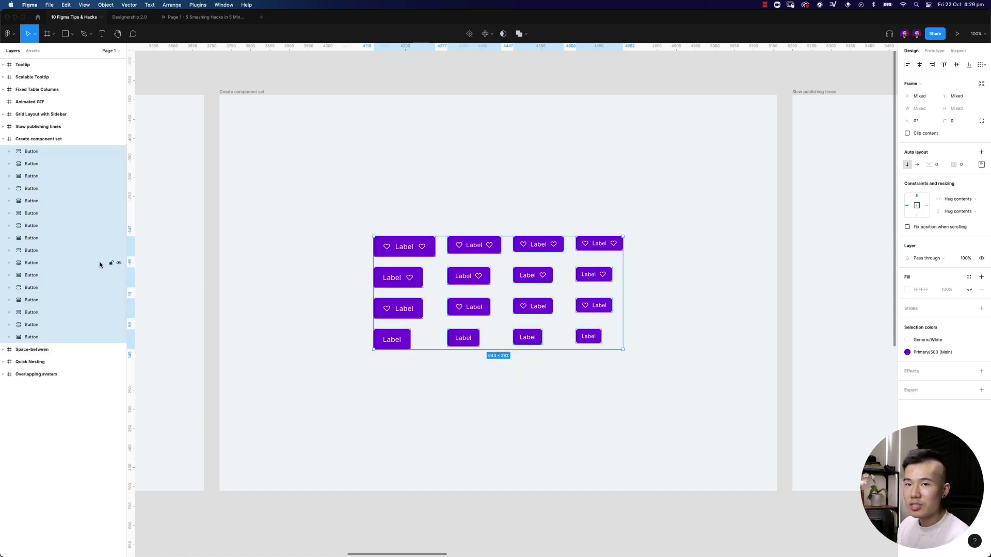
pyautogui.click(486, 34)
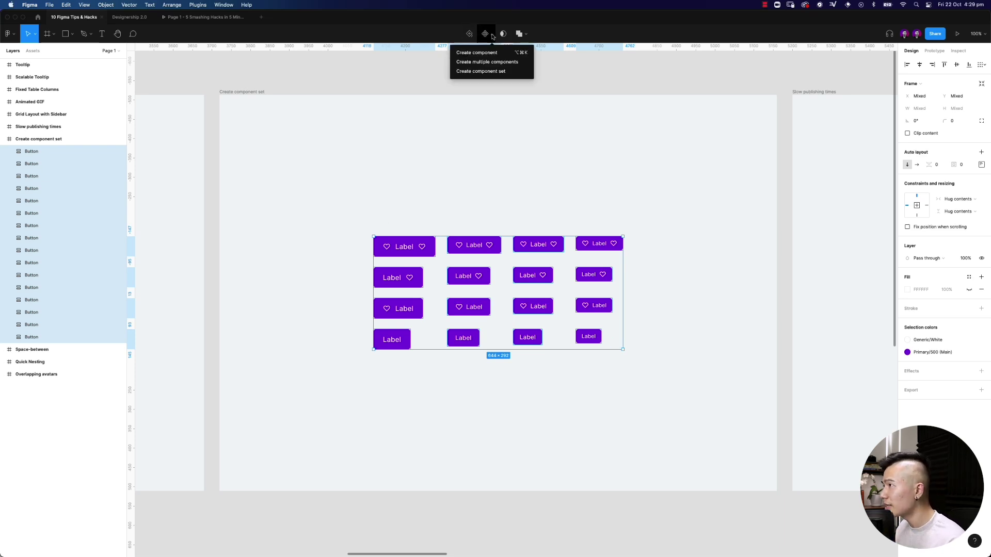
pyautogui.click(494, 63)
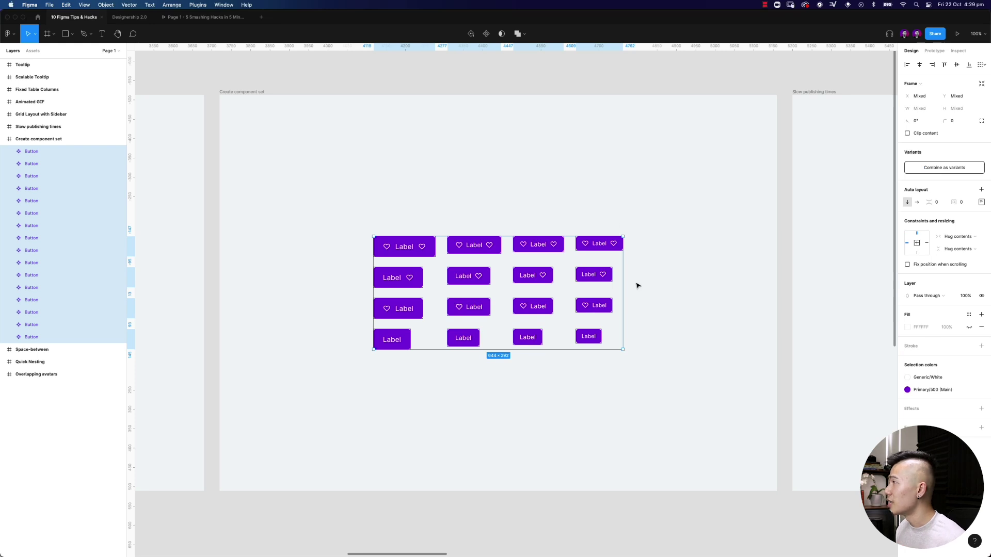
pyautogui.click(944, 168)
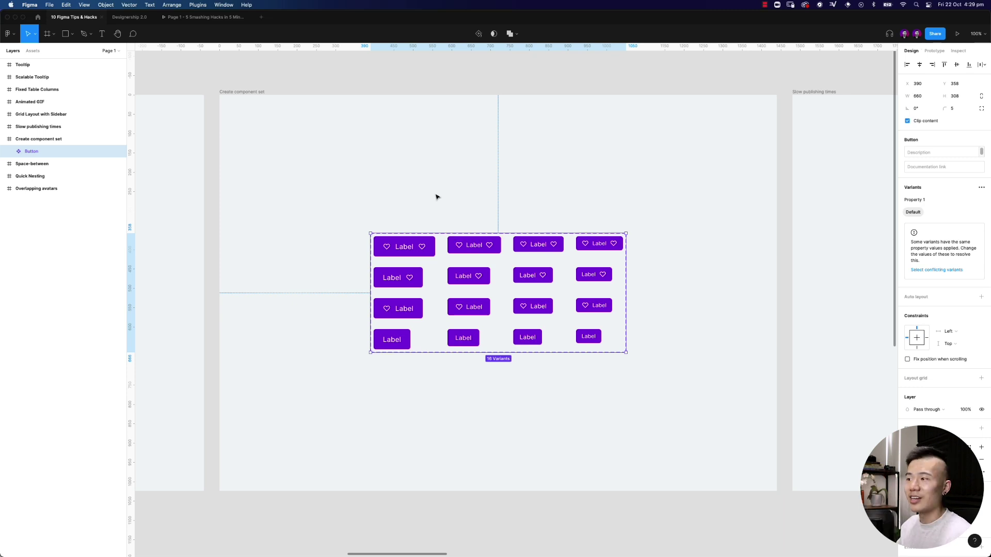
# Step: Undo the variants, reselect the 16 buttons and create a component set from them directly
pyautogui.hotkey('ctrl', 'z')
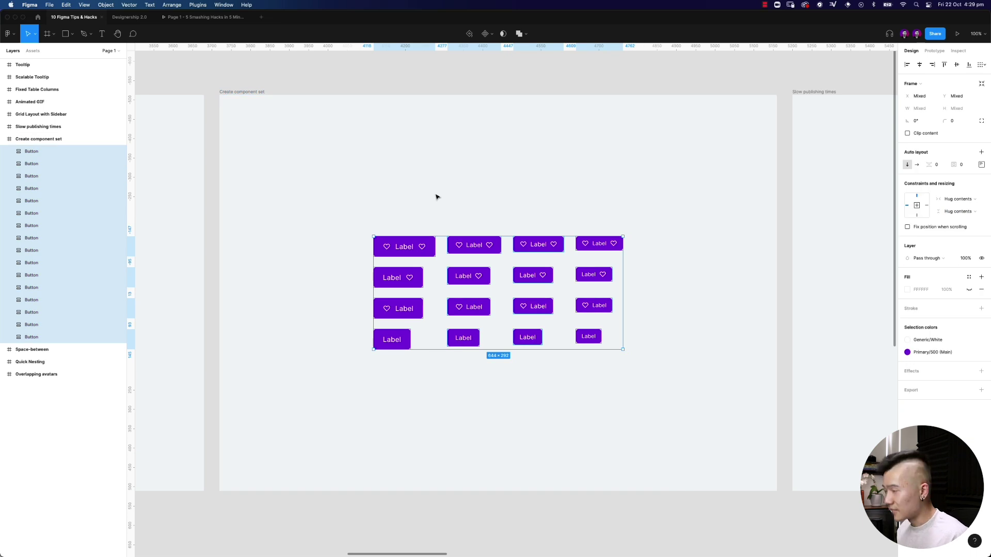
pyautogui.click(431, 194)
pyautogui.moveTo(305, 192); pyautogui.dragTo(658, 401)
pyautogui.click(488, 33)
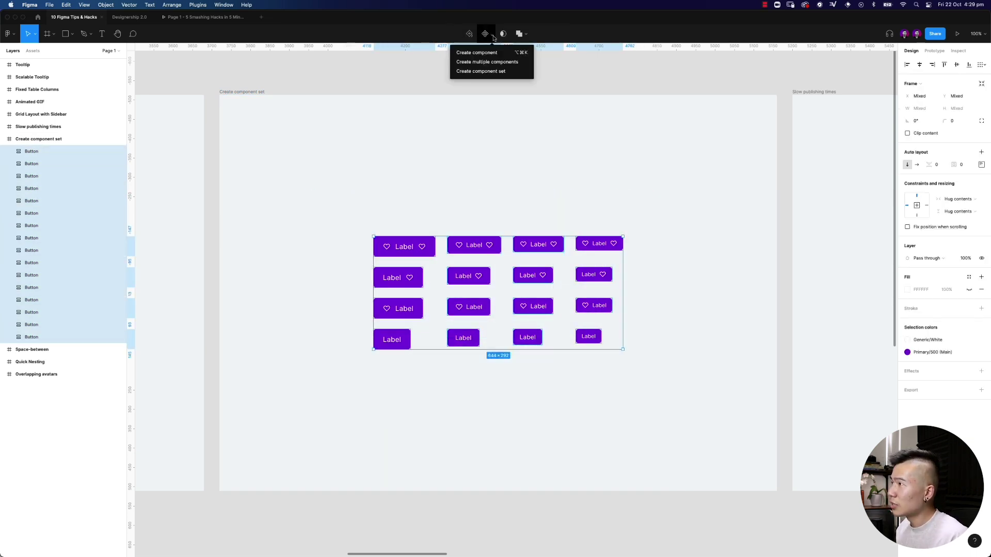
pyautogui.click(491, 71)
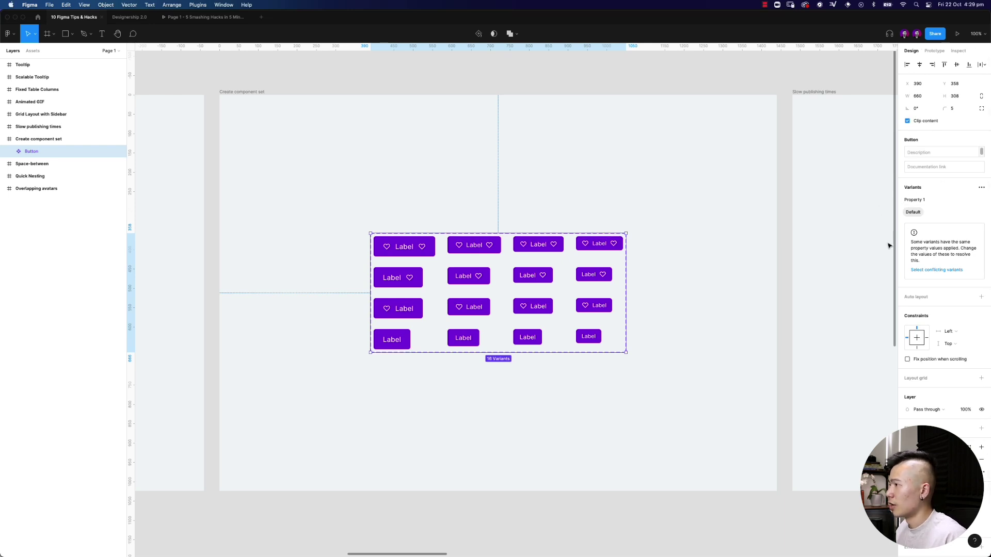
# Step: Deselect the Button set, then switch to the Designership 2.0 file's Typography page
pyautogui.click(619, 203)
pyautogui.hscroll(10, 686, 197)
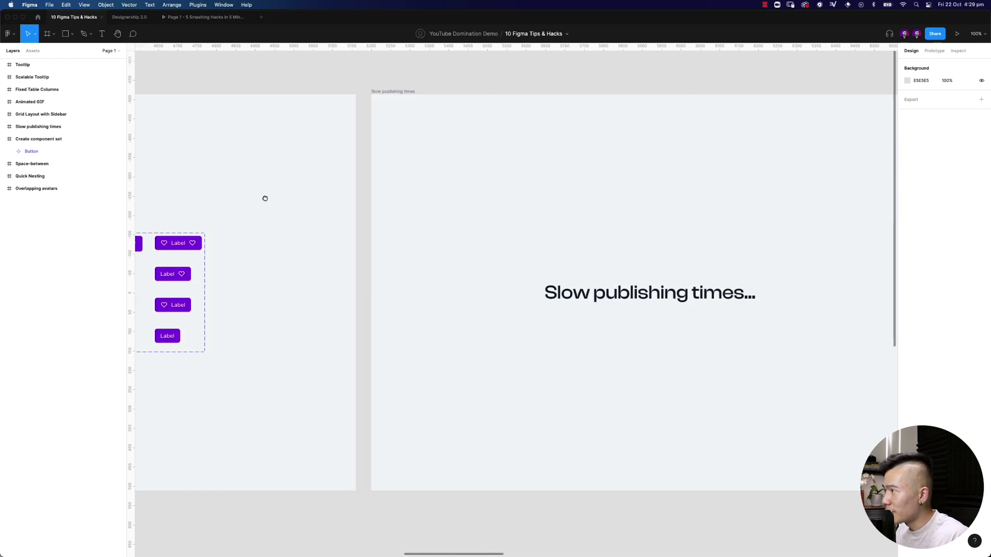
pyautogui.moveTo(433, 199); pyautogui.dragTo(433, 205)
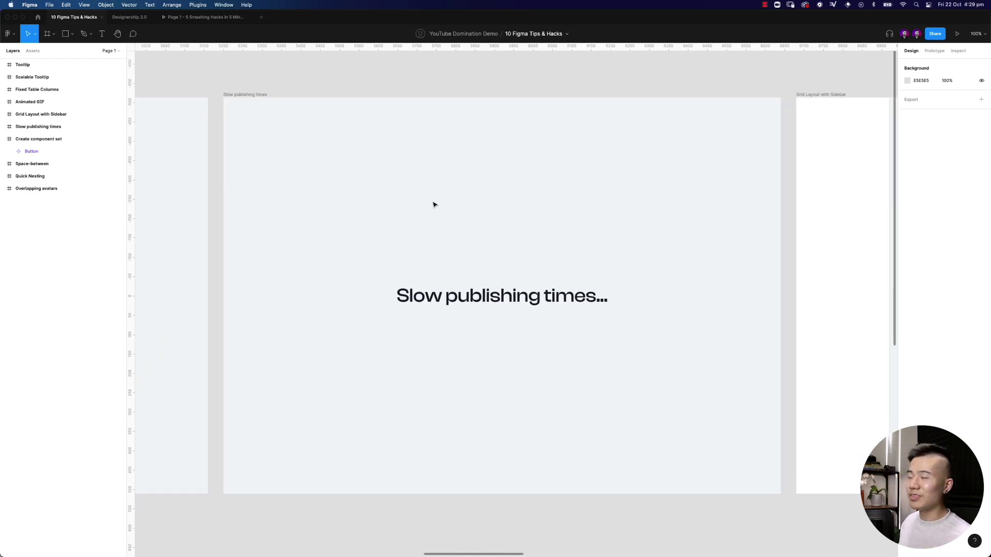
pyautogui.click(133, 18)
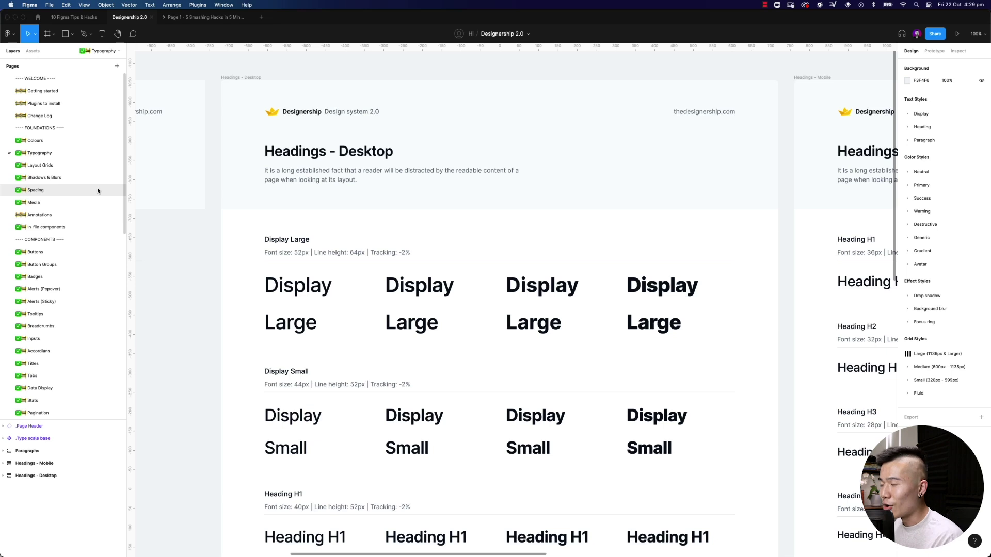
# Step: Bring the browser's Figma file forward and move its window up to fill the screen
pyautogui.scroll(-2, 95, 192)
pyautogui.scroll(2, 92, 196)
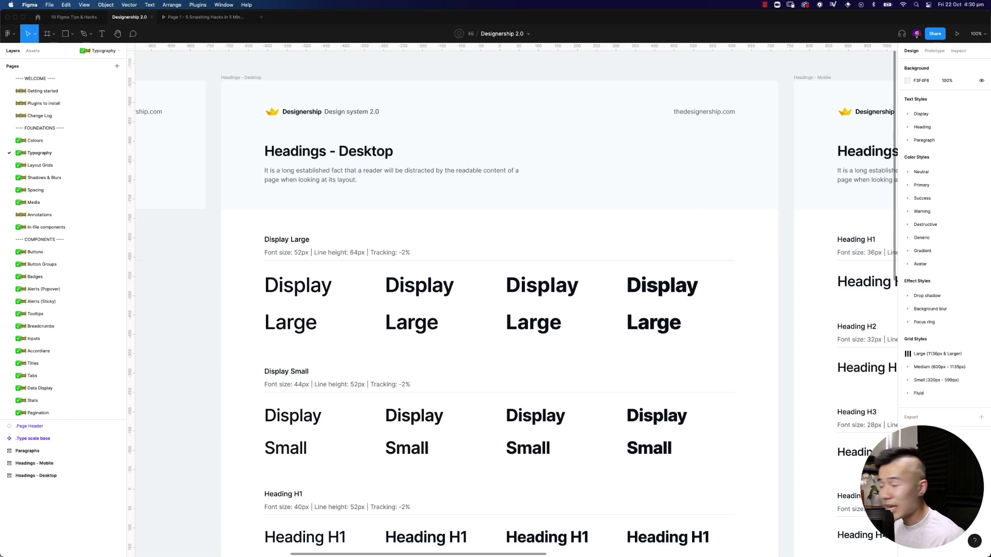
pyautogui.click(987, 207)
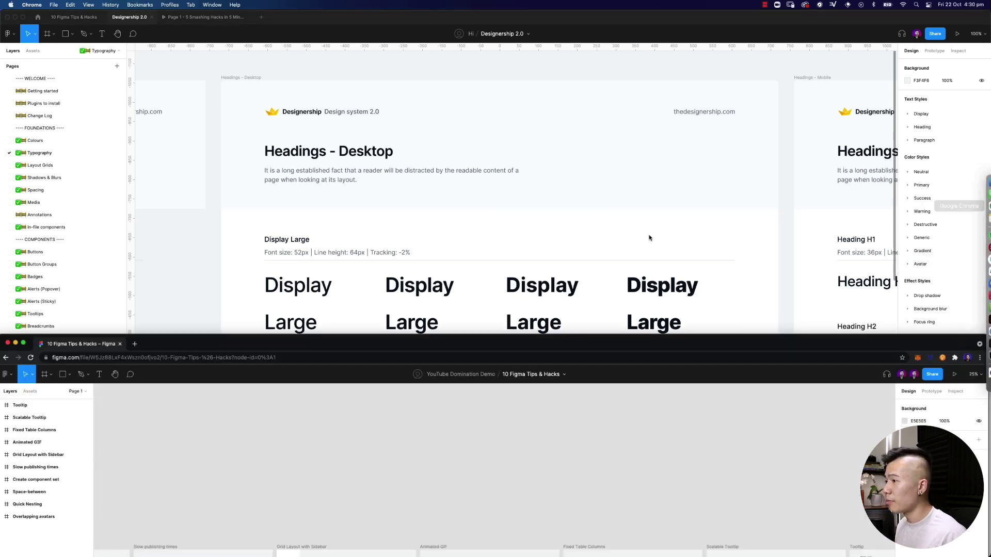
pyautogui.moveTo(454, 343); pyautogui.dragTo(454, 91)
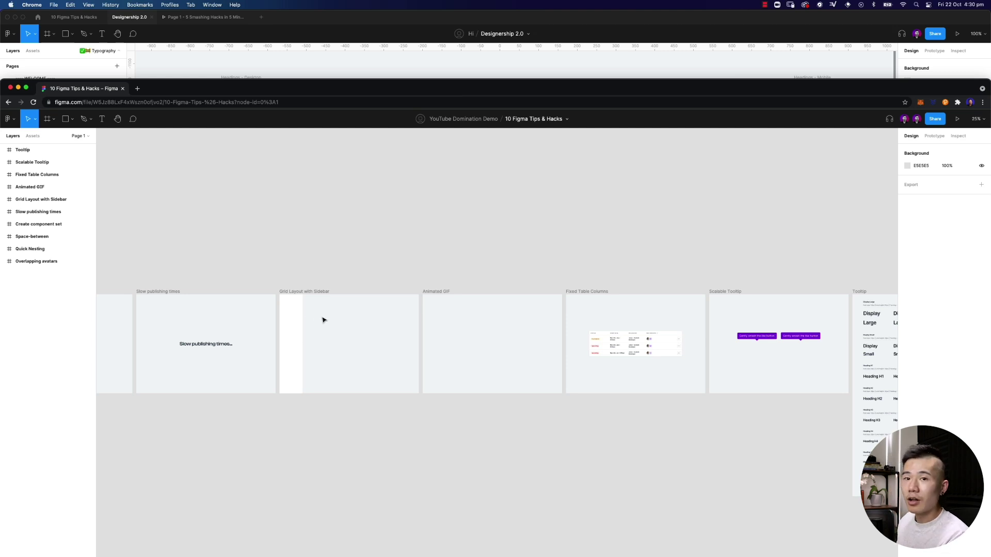
# Step: Back in the Figma desktop app, view the Designership 2.0 library's details under Assets > Libraries
pyautogui.click(267, 75)
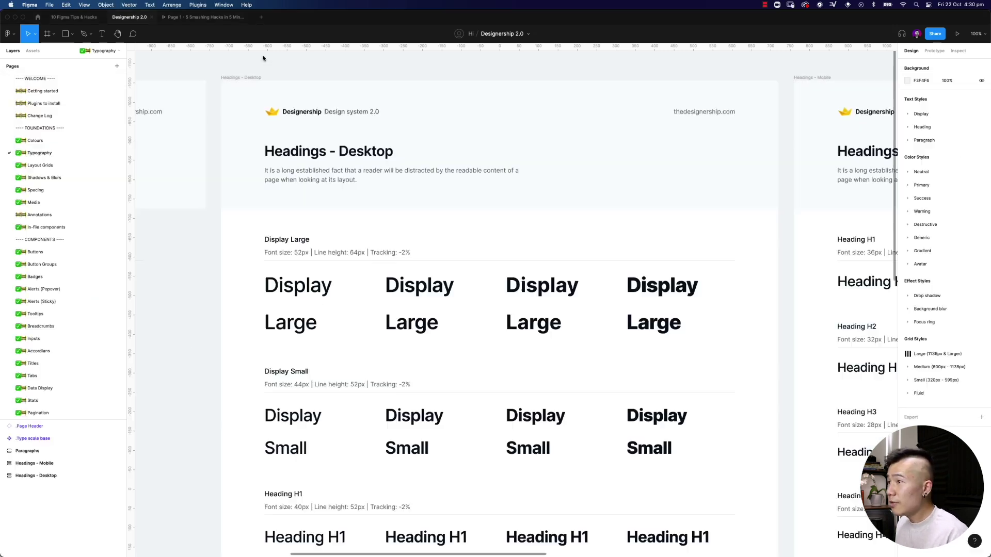
pyautogui.click(33, 51)
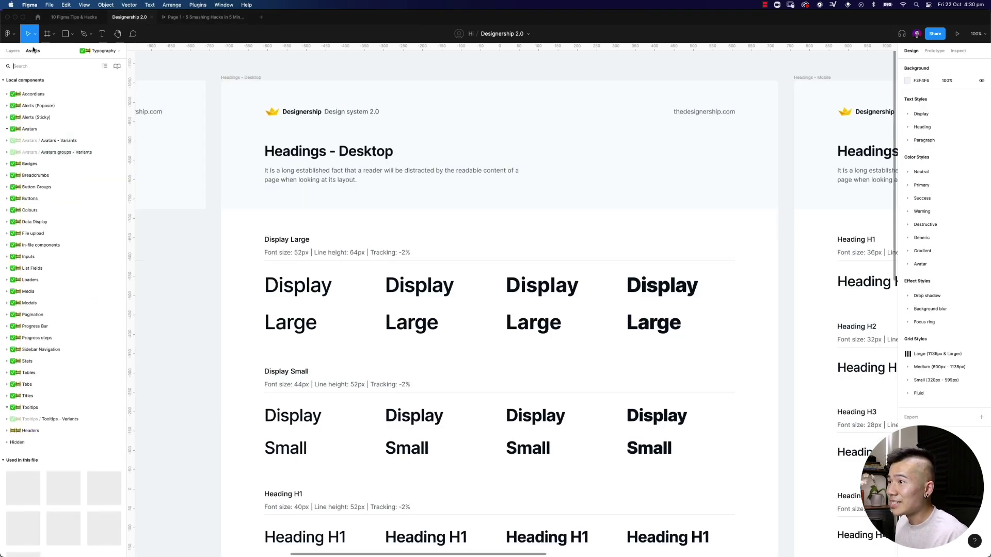
pyautogui.click(117, 66)
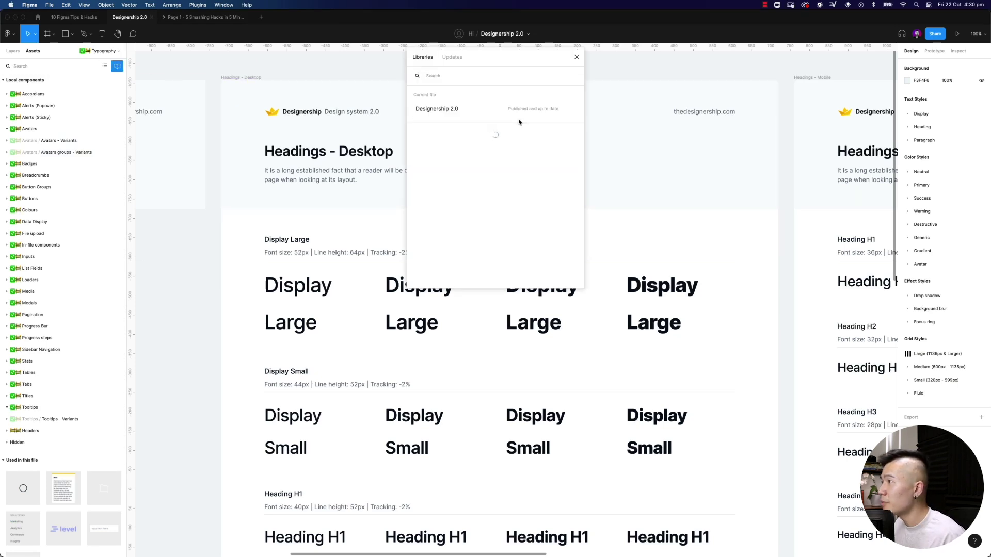
pyautogui.click(490, 110)
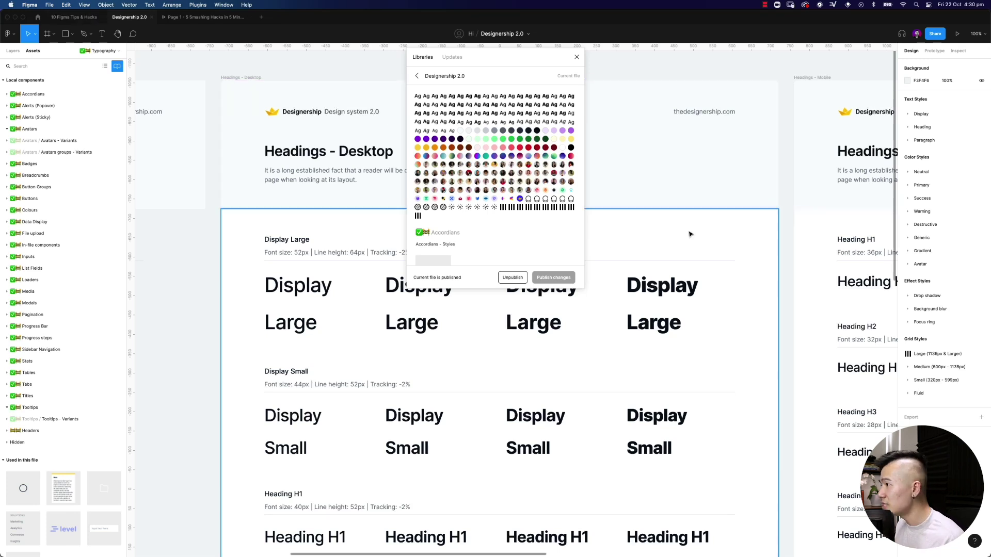
# Step: Compare against the browser's copy, then close the Libraries window
pyautogui.click(983, 212)
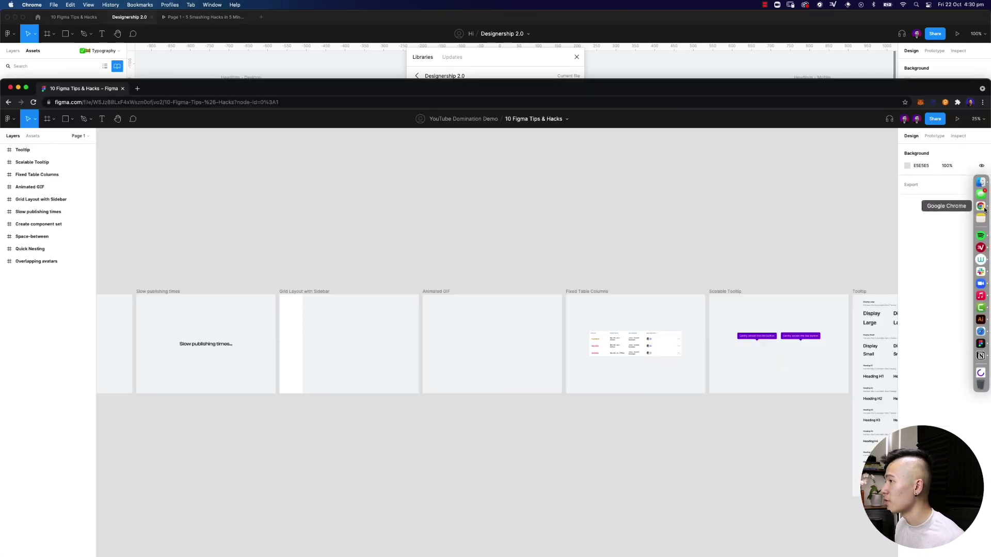
pyautogui.scroll(-2, 352, 336)
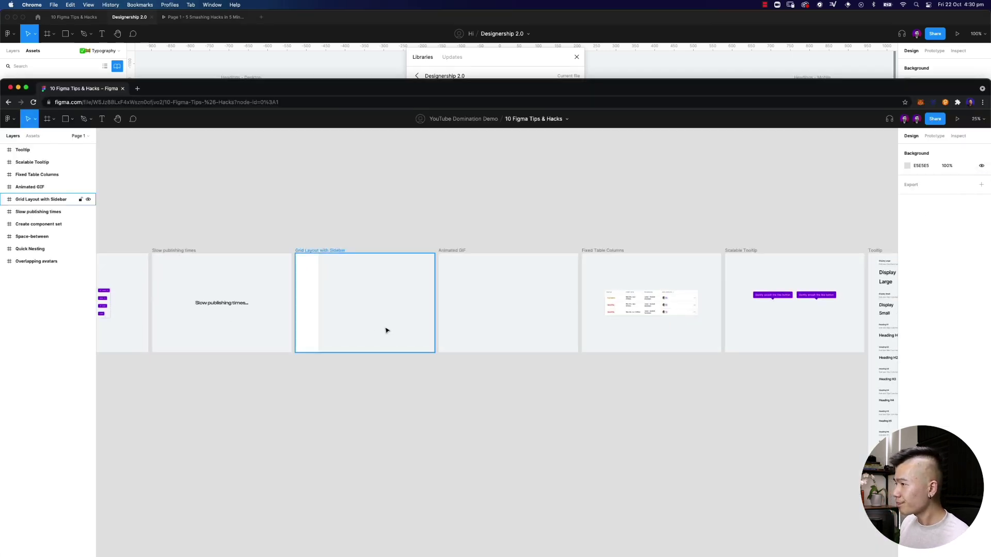
pyautogui.scroll(3, 384, 332)
pyautogui.hscroll(-10, 358, 236)
pyautogui.scroll(2, 358, 237)
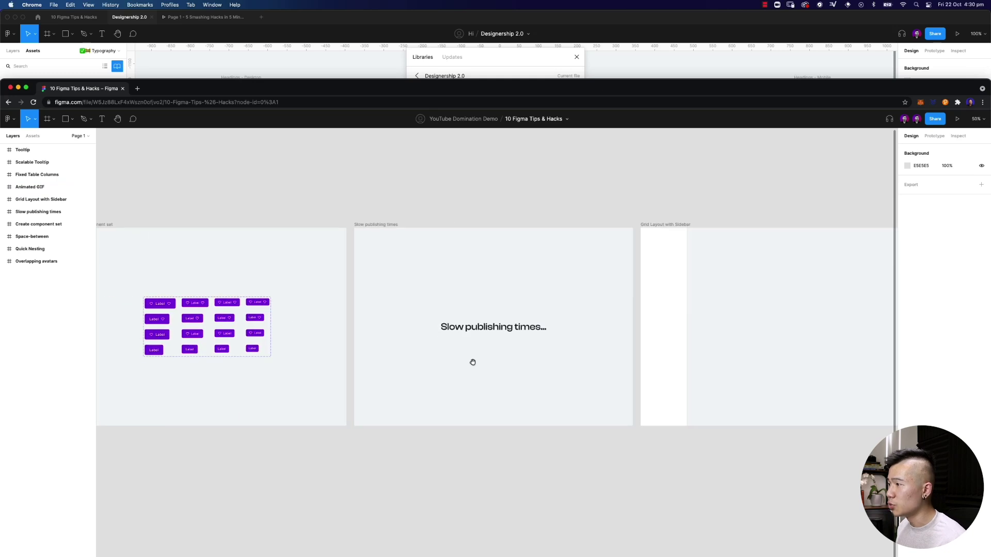
pyautogui.click(505, 23)
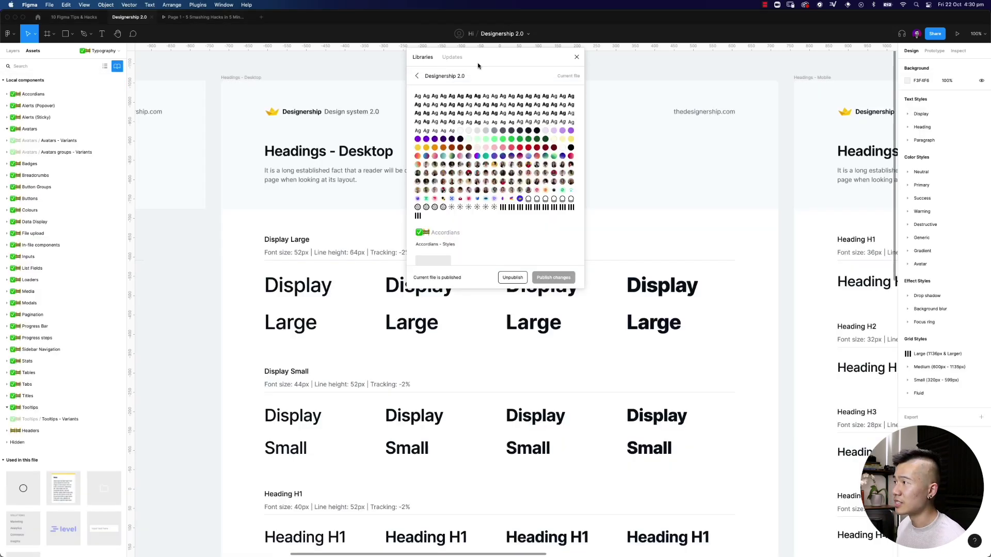
pyautogui.click(577, 57)
# Step: In the 10 Figma Tips & Hacks file, select the Grid Layout with Sidebar frame
pyautogui.click(74, 17)
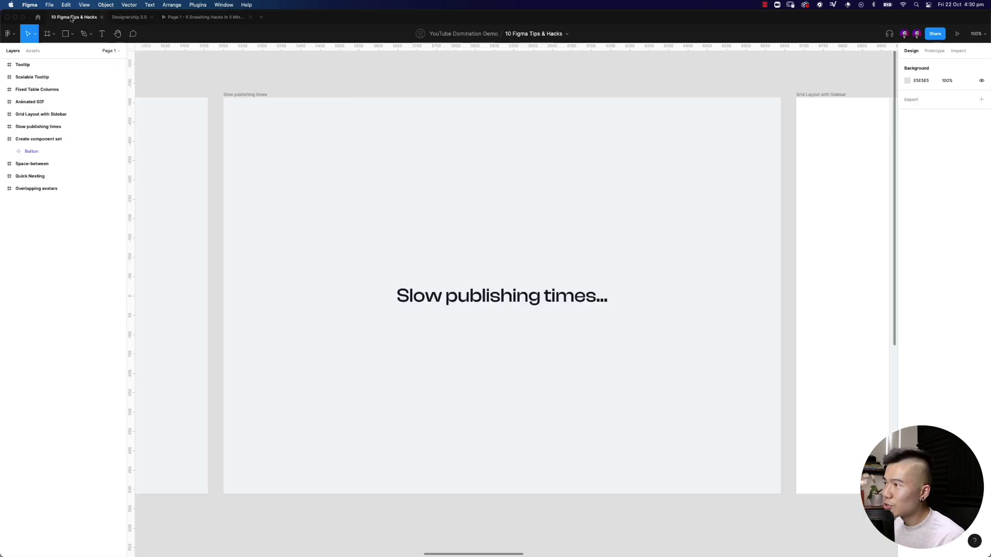
pyautogui.hscroll(10, 592, 154)
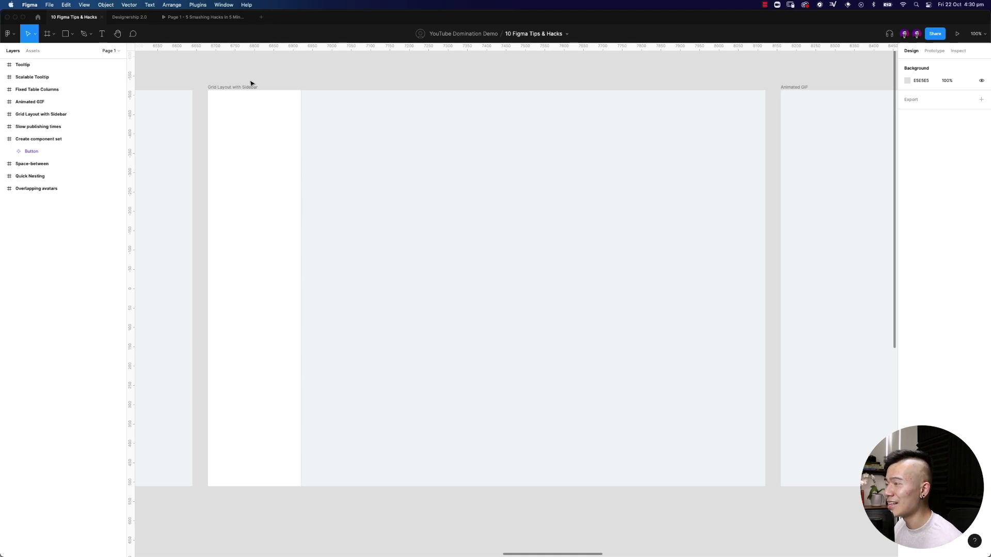
pyautogui.click(256, 128)
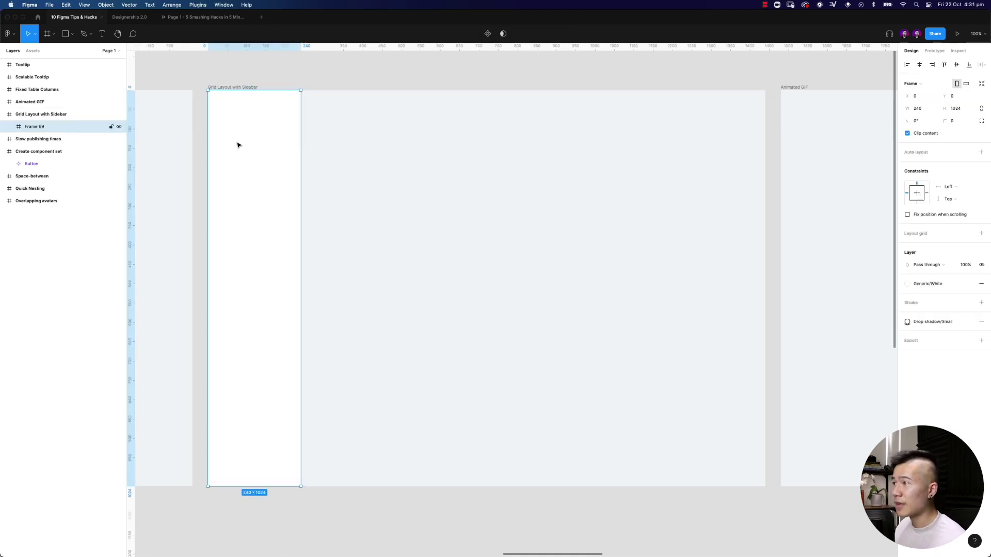
pyautogui.click(231, 86)
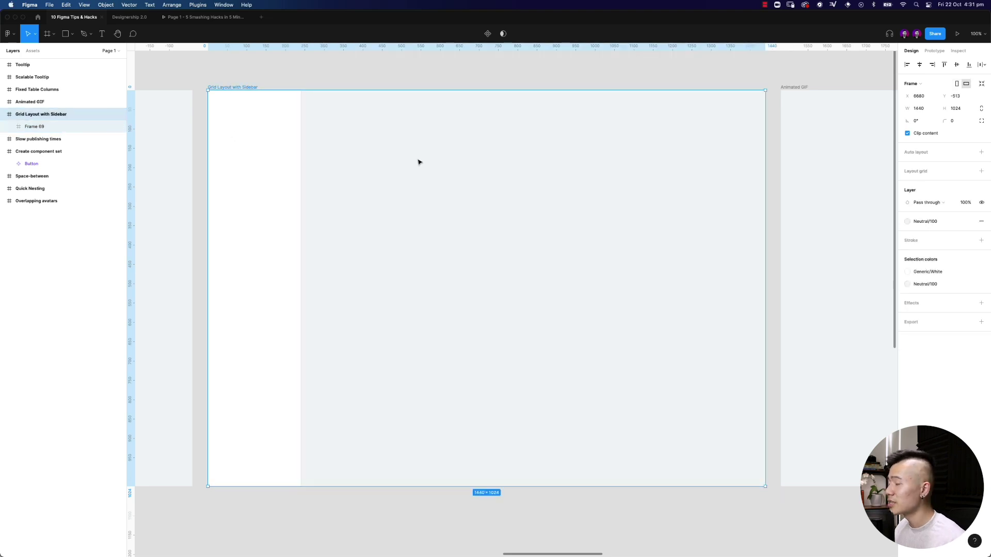
# Step: Try a 12-column layout grid on the parent frame, then undo it
pyautogui.click(981, 171)
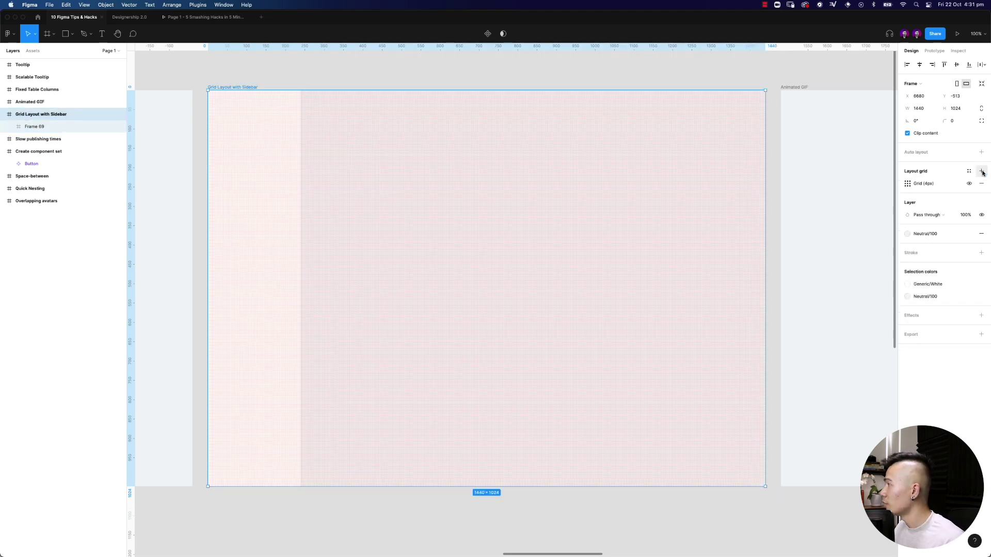
pyautogui.click(907, 184)
pyautogui.click(817, 185)
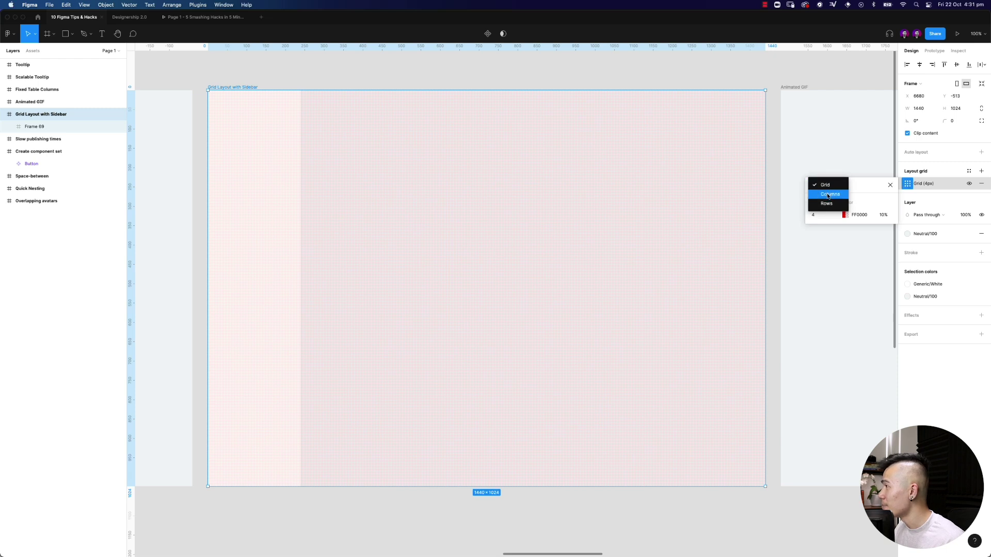
pyautogui.click(828, 194)
pyautogui.write('12')
pyautogui.press('Tab')
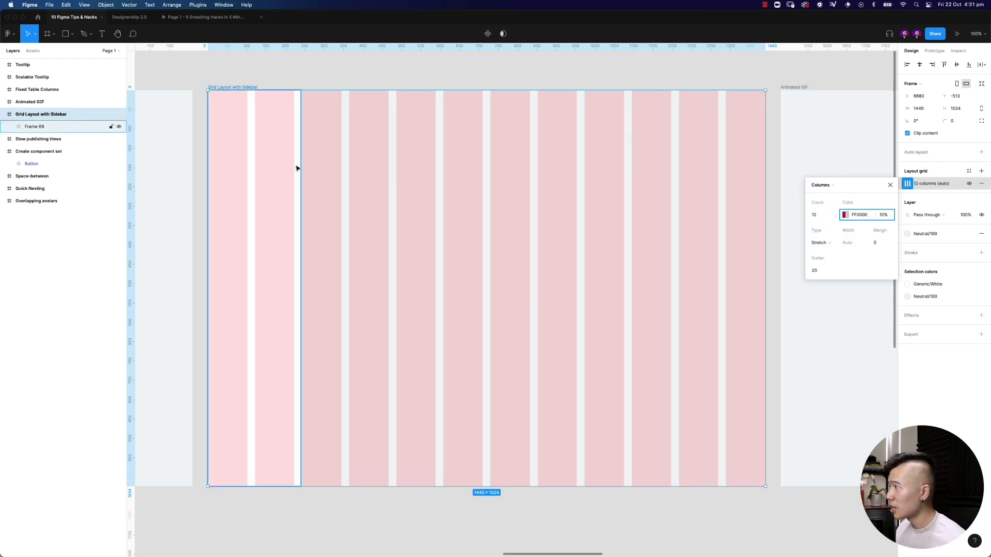
pyautogui.click(890, 186)
pyautogui.hotkey('ctrl', 'z')
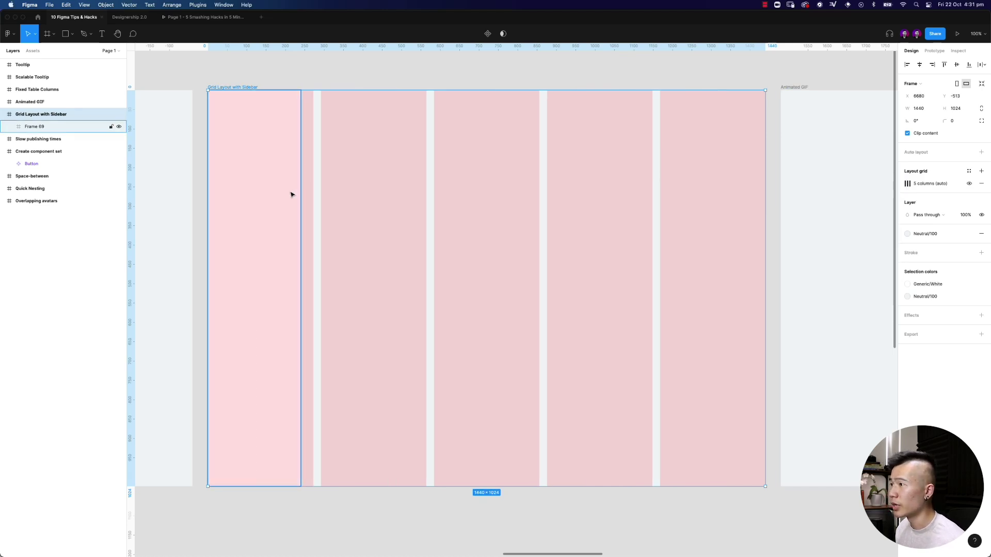
pyautogui.hotkey('ctrl', 'z')
pyautogui.hotkey('ctrl', 'z')
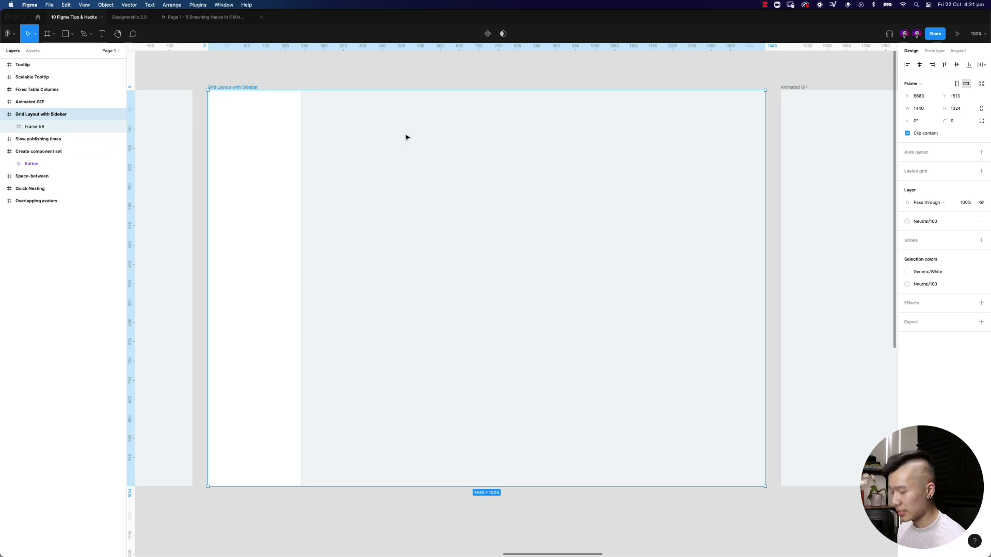
# Step: Draw Frame 75 to the right of the sidebar, filling the remaining space
pyautogui.press('f')
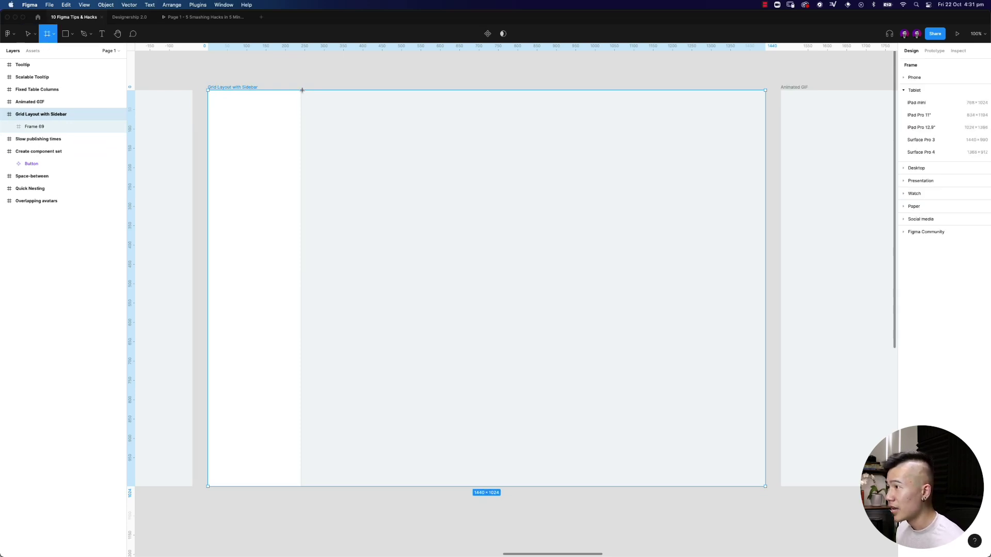
pyautogui.moveTo(302, 90); pyautogui.dragTo(766, 486)
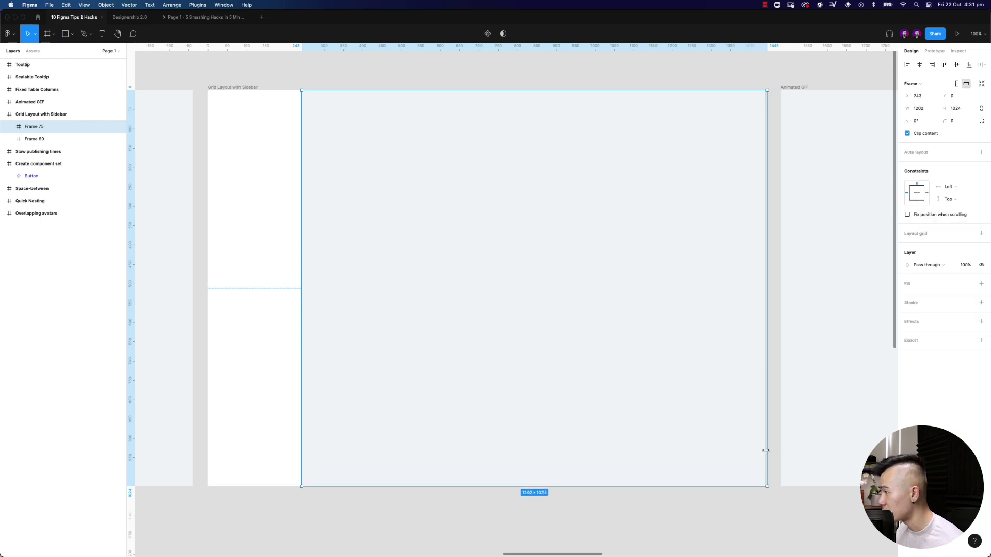
pyautogui.moveTo(765, 450); pyautogui.dragTo(765, 451)
pyautogui.moveTo(303, 351); pyautogui.dragTo(302, 352)
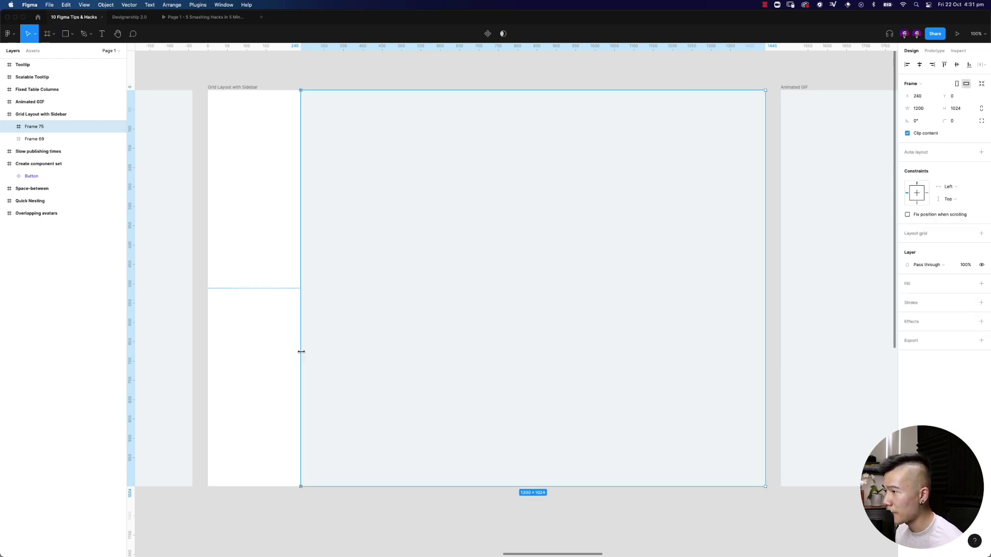
# Step: Give Frame 75 a 12-column layout grid with a 32 margin
pyautogui.click(981, 233)
pyautogui.click(908, 246)
pyautogui.click(819, 248)
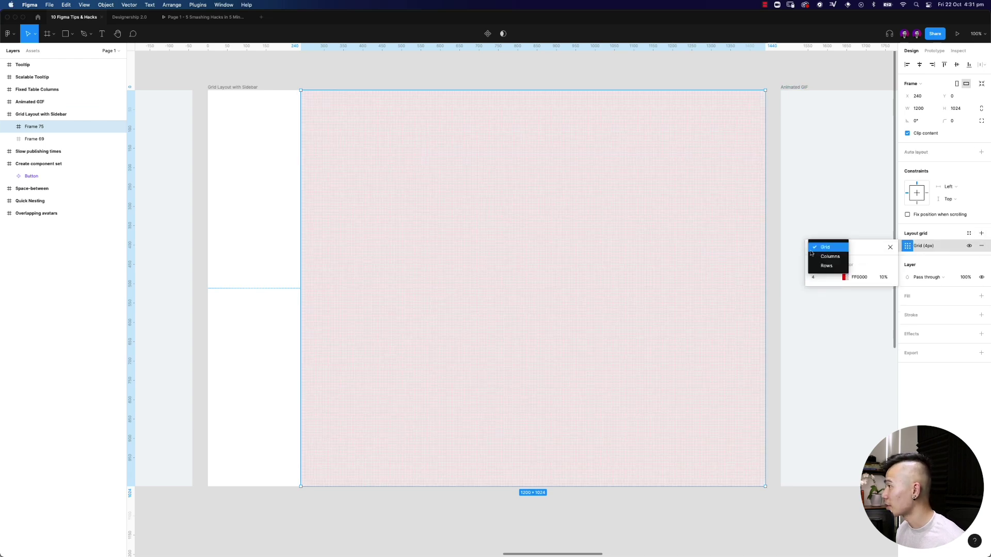
pyautogui.click(819, 257)
pyautogui.click(818, 277)
pyautogui.write('12')
pyautogui.press('Return')
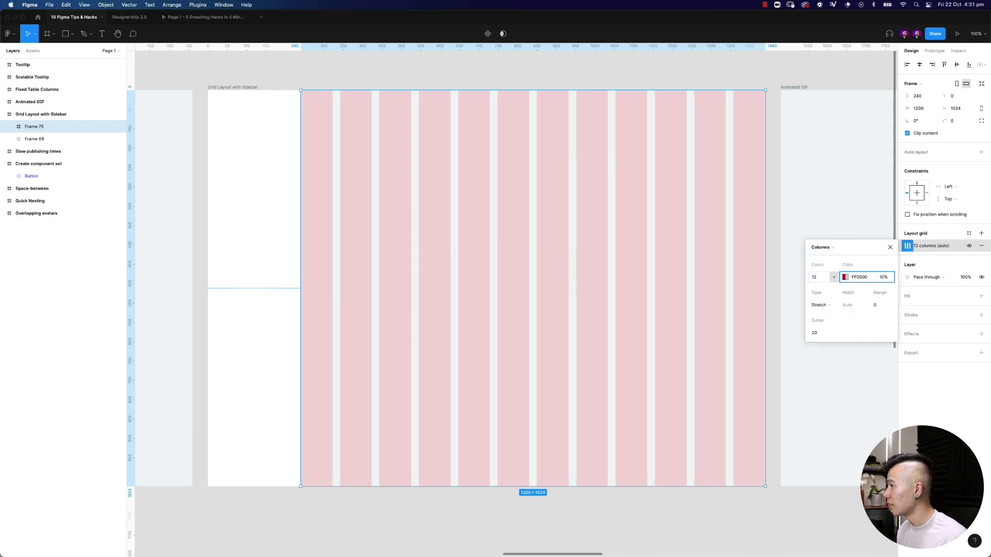
pyautogui.click(875, 305)
pyautogui.write('32')
pyautogui.press('Return')
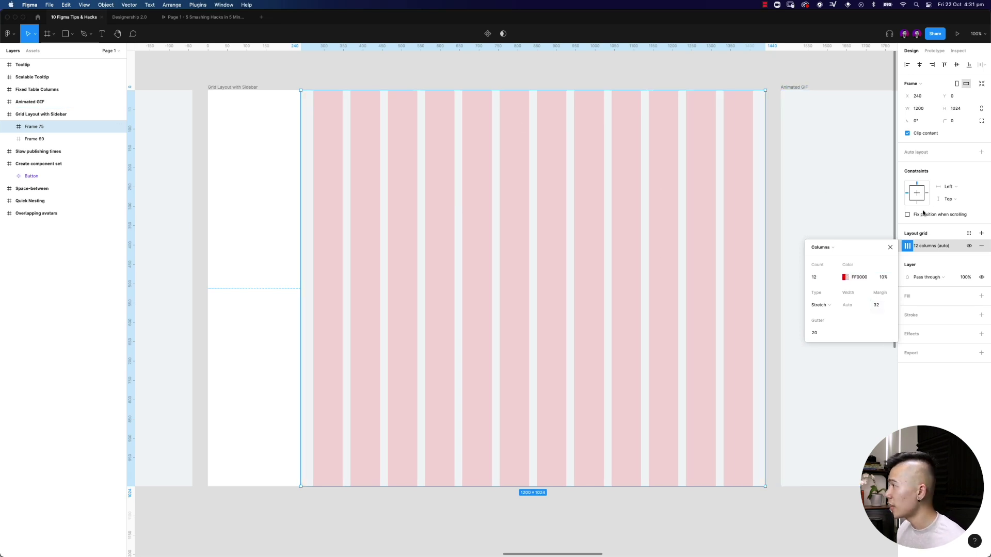
# Step: Set Frame 75's horizontal constraint to Left and right, then resize the parent frame to test
pyautogui.click(958, 189)
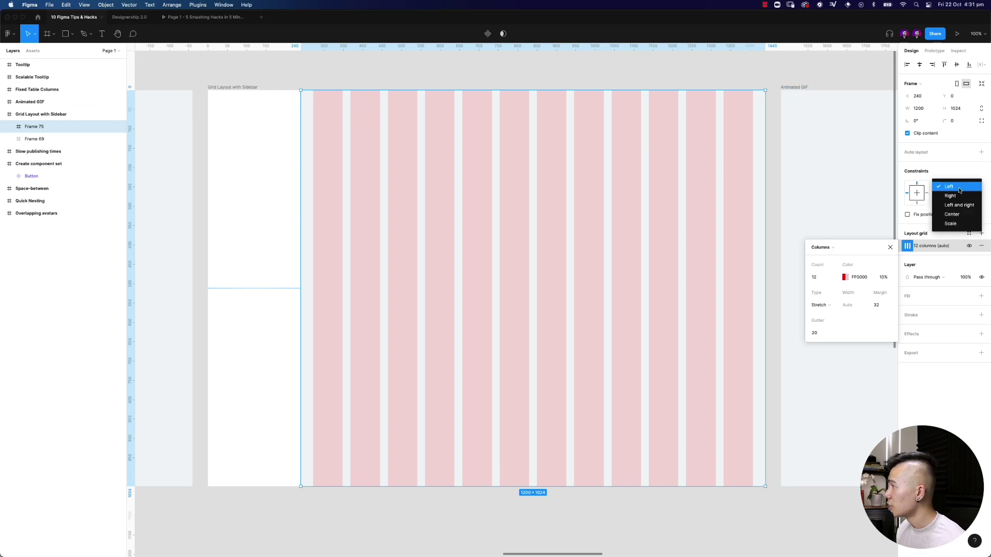
pyautogui.click(958, 206)
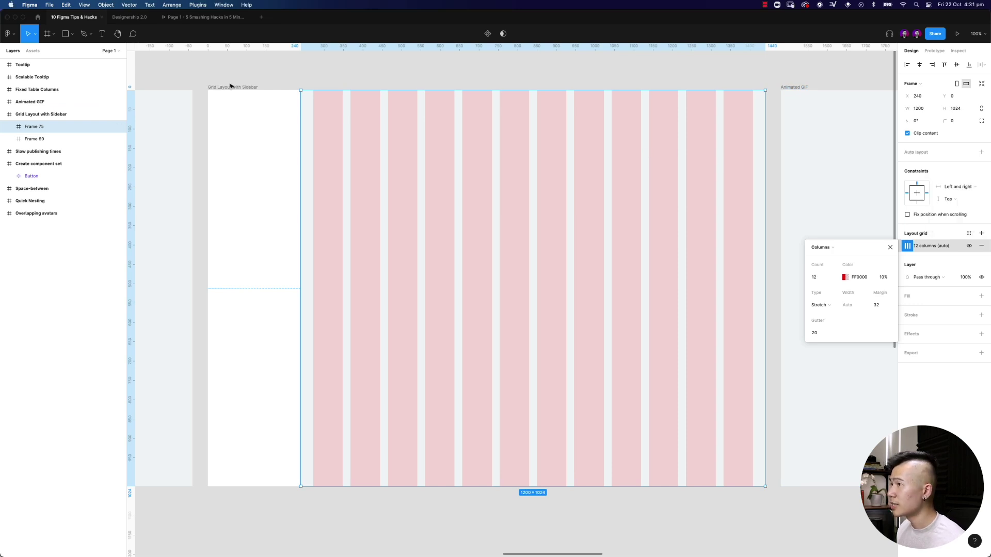
pyautogui.click(230, 87)
pyautogui.scroll(-4, 339, 117)
pyautogui.press('super+minus')
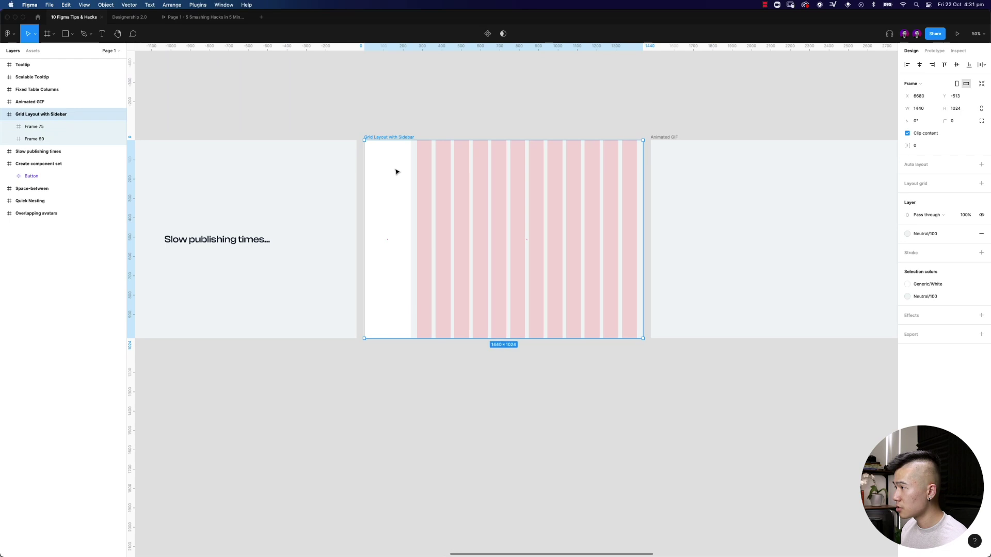
pyautogui.moveTo(398, 170); pyautogui.dragTo(518, 259)
pyautogui.press('super+plus')
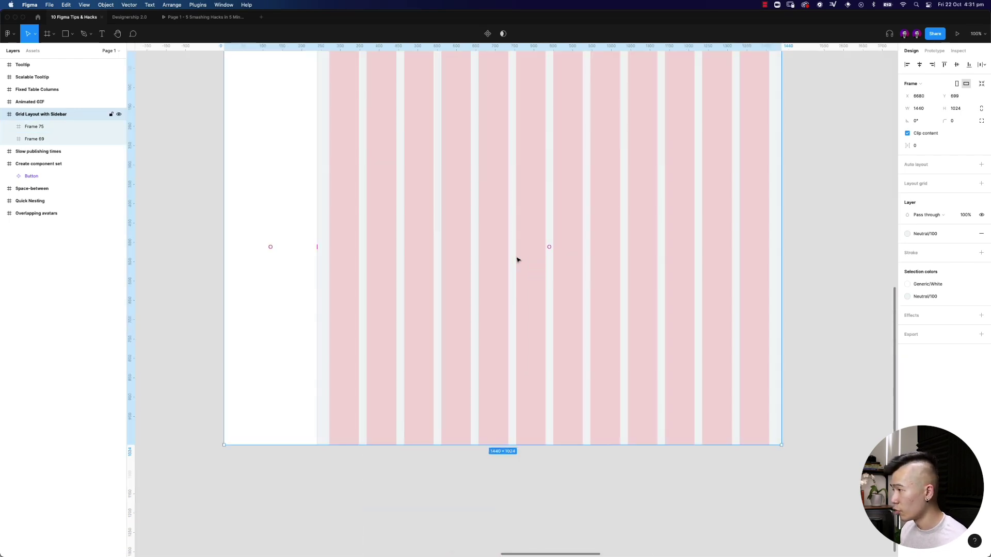
pyautogui.scroll(3, 637, 281)
pyautogui.moveTo(778, 292); pyautogui.dragTo(707, 309)
# Step: Drop the purple spinner GIF into the centre of the Animated GIF frame
pyautogui.click(491, 97)
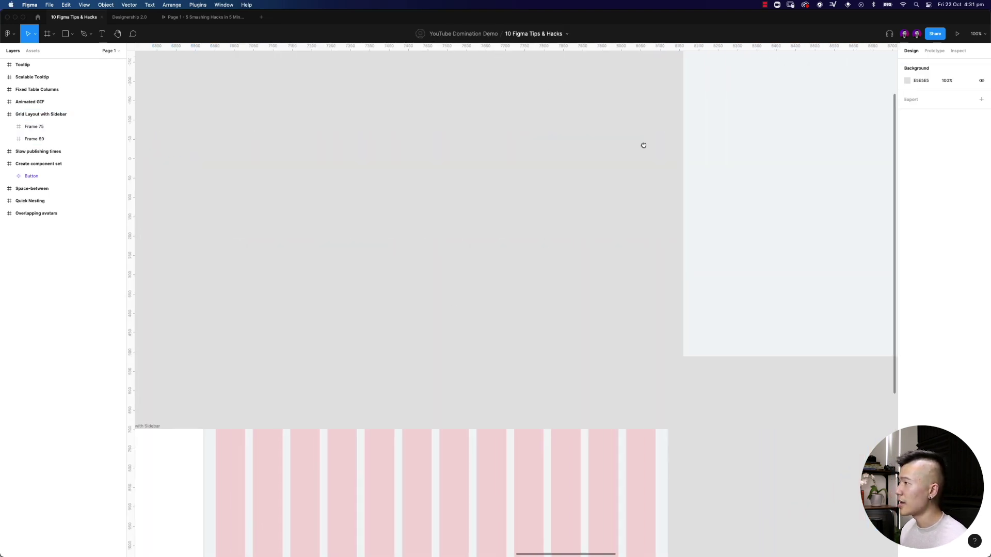
pyautogui.moveTo(644, 145); pyautogui.dragTo(444, 185)
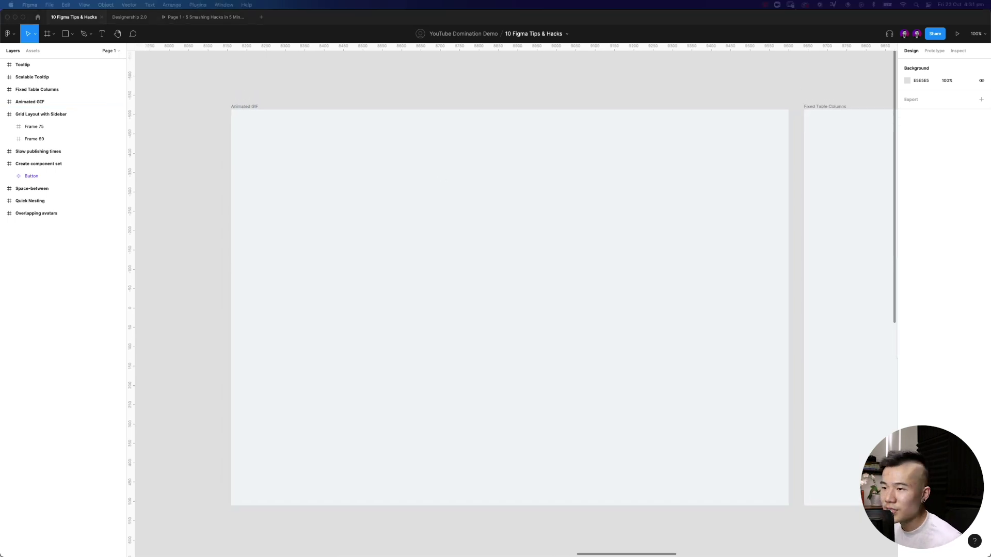
pyautogui.moveTo(531, 283); pyautogui.dragTo(496, 328)
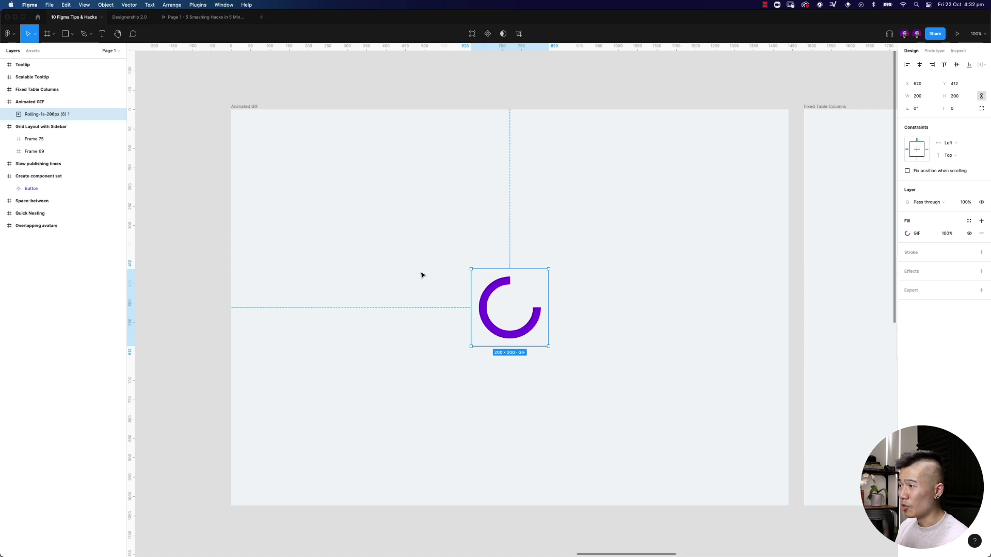
# Step: Preview the spinner animating in presentation mode, then zoom out on the canvas
pyautogui.click(363, 225)
pyautogui.press('super+alt+Return')
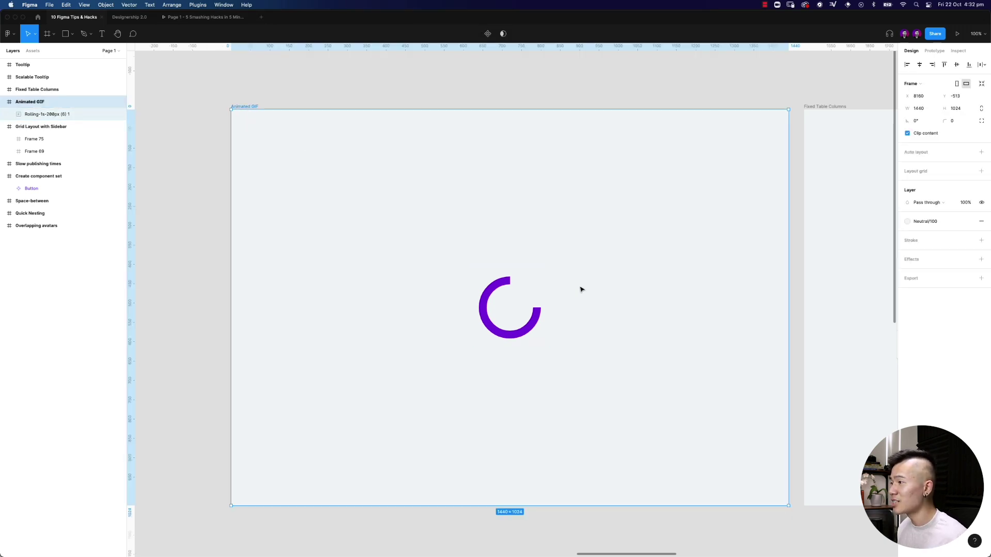
pyautogui.press('Escape')
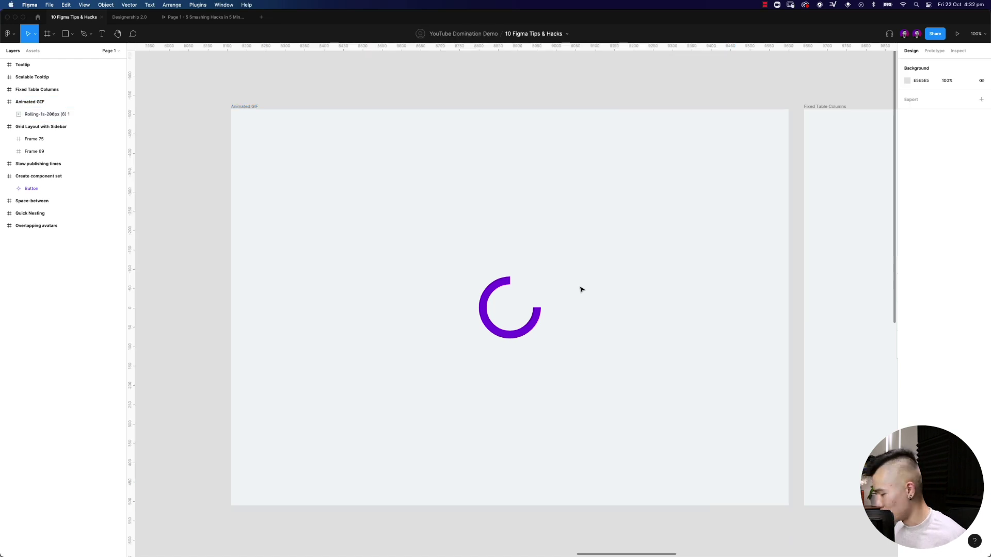
pyautogui.press('-')
# Step: Select the Fixed Table Columns table and test shrinking it to 576 wide, undoing back to 960
pyautogui.moveTo(636, 272); pyautogui.dragTo(388, 272)
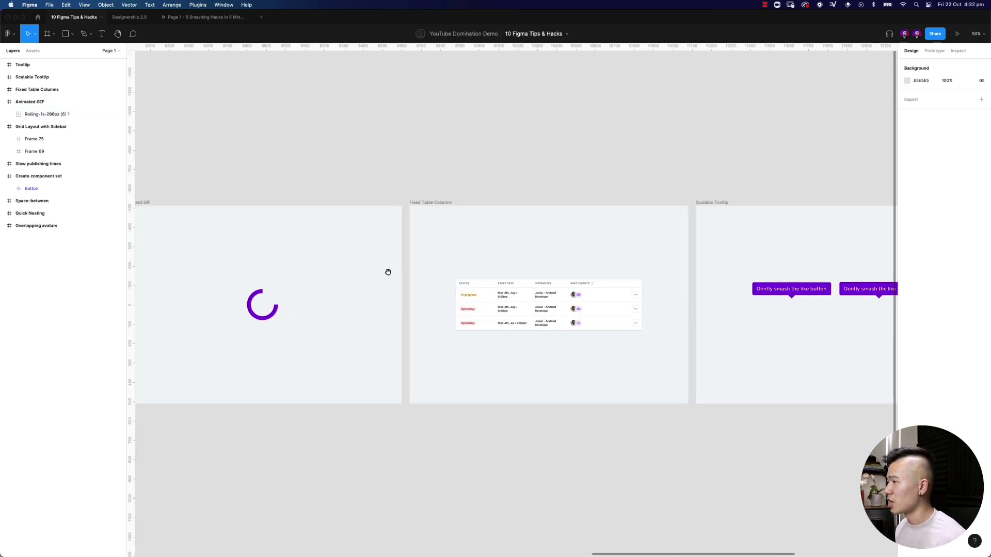
pyautogui.hscroll(1, 476, 248)
pyautogui.press('+')
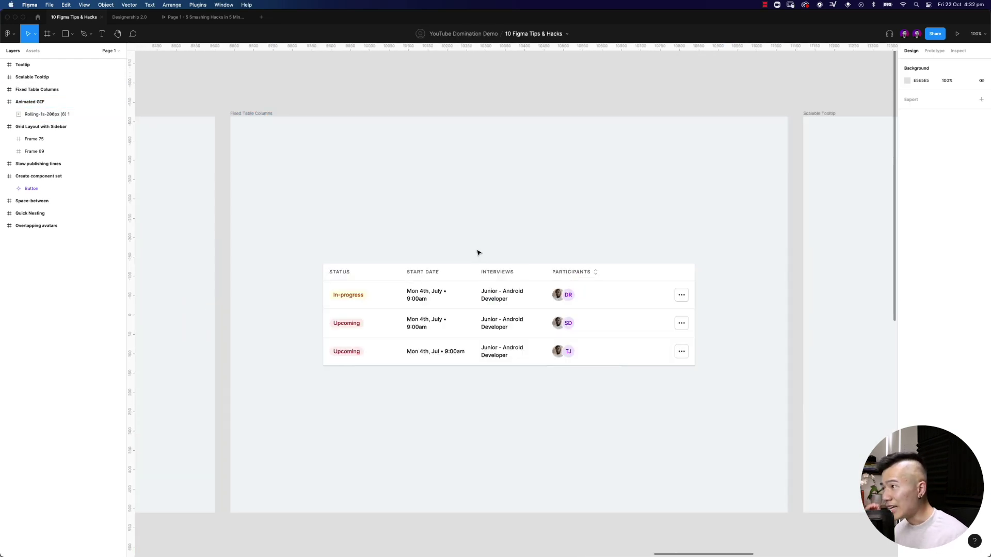
pyautogui.moveTo(485, 200); pyautogui.dragTo(476, 203)
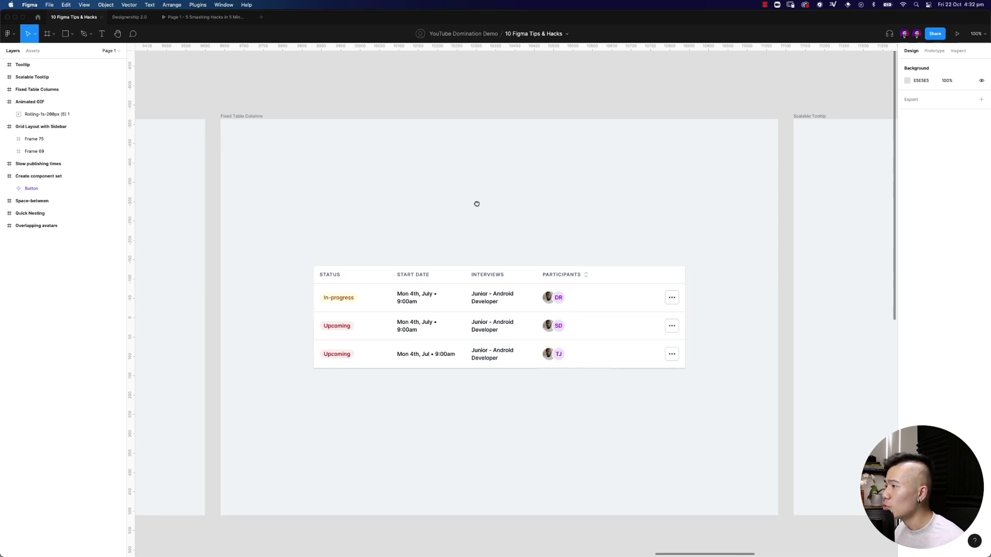
pyautogui.click(359, 293)
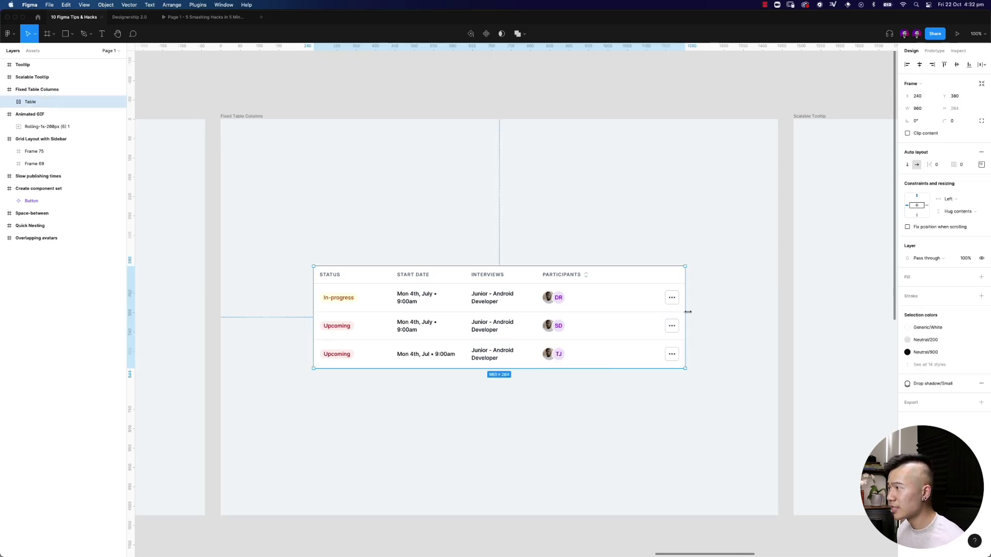
pyautogui.moveTo(688, 311)
pyautogui.mouseDown()
pyautogui.moveTo(541, 313)
pyautogui.moveTo(682, 326)
pyautogui.mouseUp()
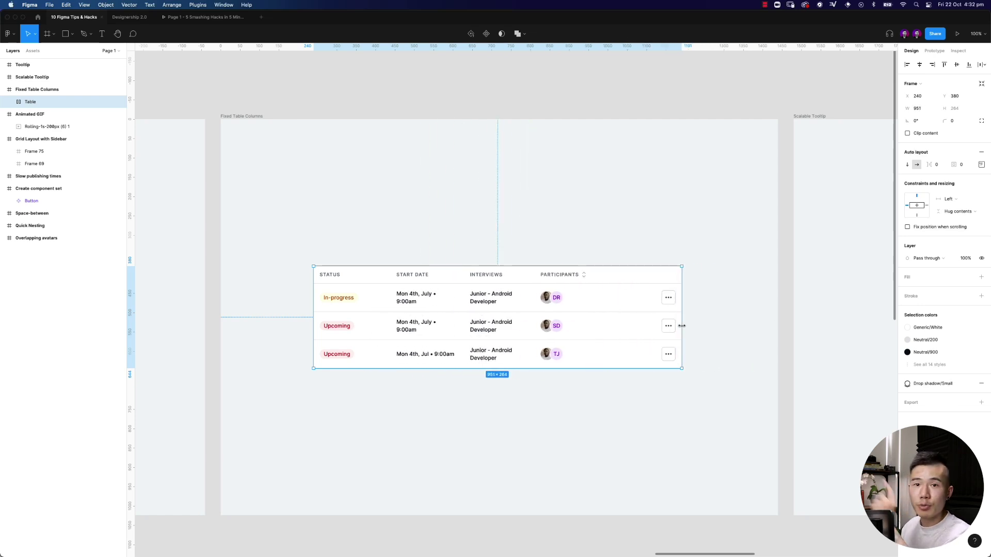
pyautogui.moveTo(681, 325); pyautogui.dragTo(589, 325)
pyautogui.press('super+z')
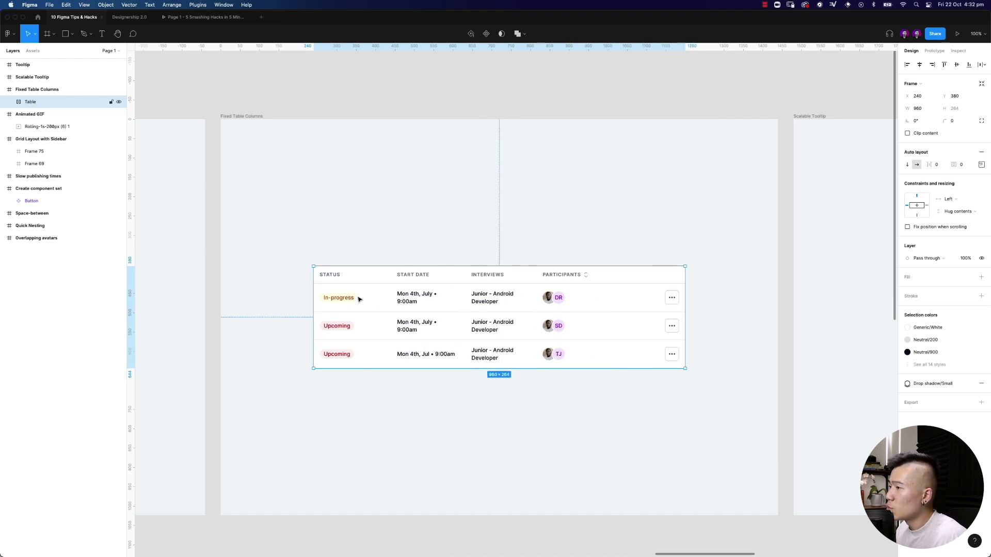
pyautogui.moveTo(685, 320); pyautogui.dragTo(539, 328)
pyautogui.press('super+z')
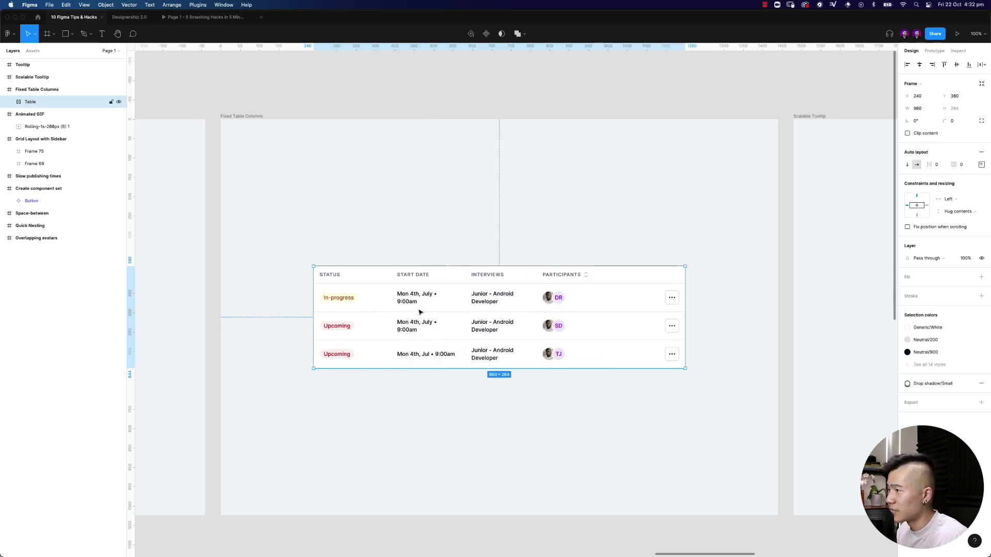
# Step: Set the START DATE column to Fixed width and resize the table to confirm it holds
pyautogui.click(419, 312)
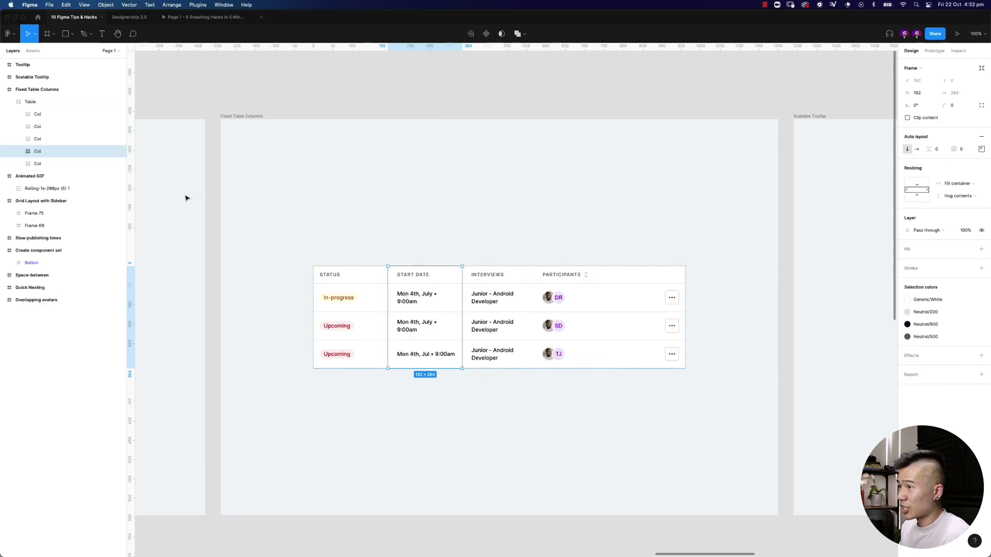
pyautogui.click(956, 185)
pyautogui.click(955, 165)
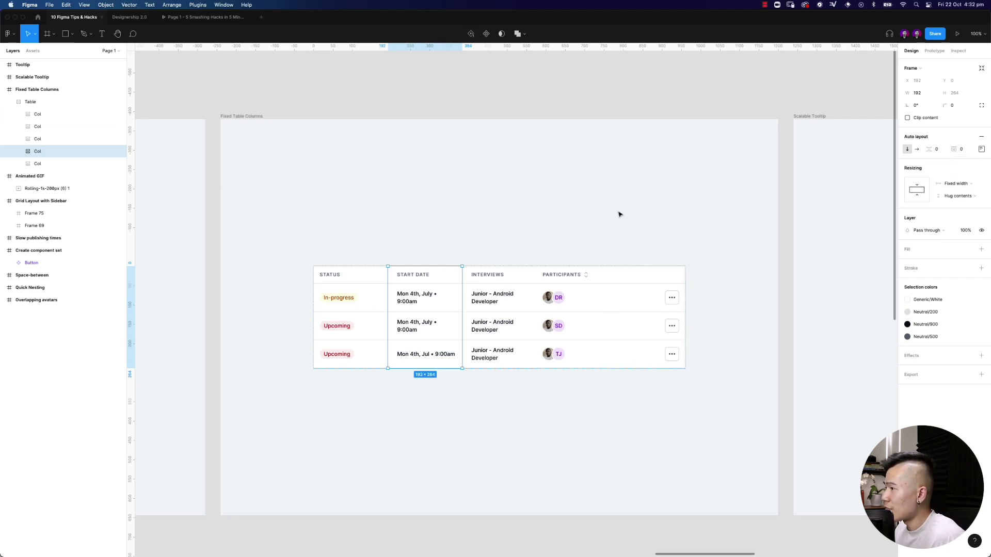
pyautogui.click(30, 102)
pyautogui.moveTo(686, 323)
pyautogui.mouseDown()
pyautogui.moveTo(834, 330)
pyautogui.moveTo(558, 320)
pyautogui.moveTo(762, 322)
pyautogui.moveTo(594, 322)
pyautogui.moveTo(694, 323)
pyautogui.moveTo(682, 324)
pyautogui.mouseUp()
pyautogui.click(540, 234)
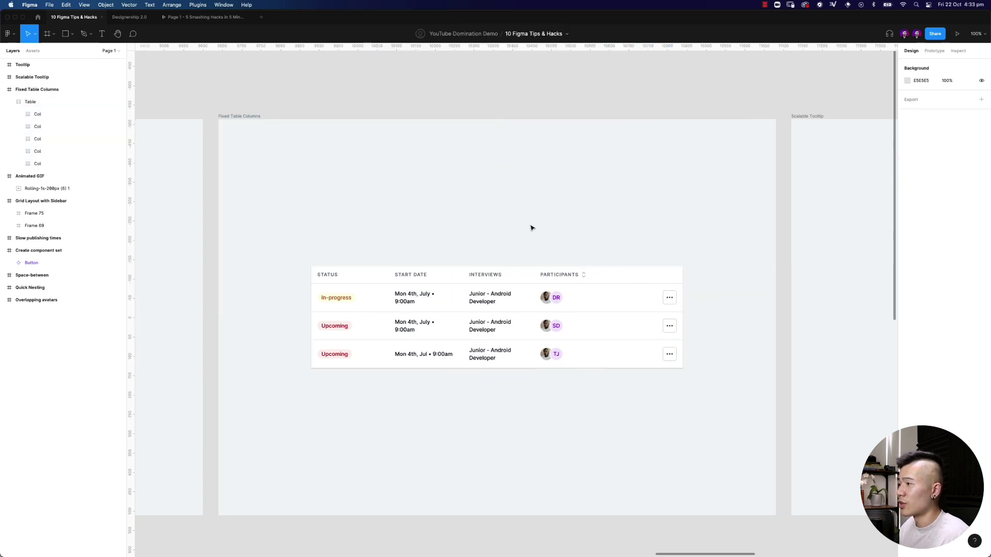
pyautogui.moveTo(506, 315)
pyautogui.mouseDown()
pyautogui.moveTo(521, 312)
pyautogui.moveTo(503, 313)
pyautogui.mouseUp()
# Step: Pan to the Scalable Tooltip frame and select the left tooltip
pyautogui.click(703, 202)
pyautogui.hscroll(20, 704, 201)
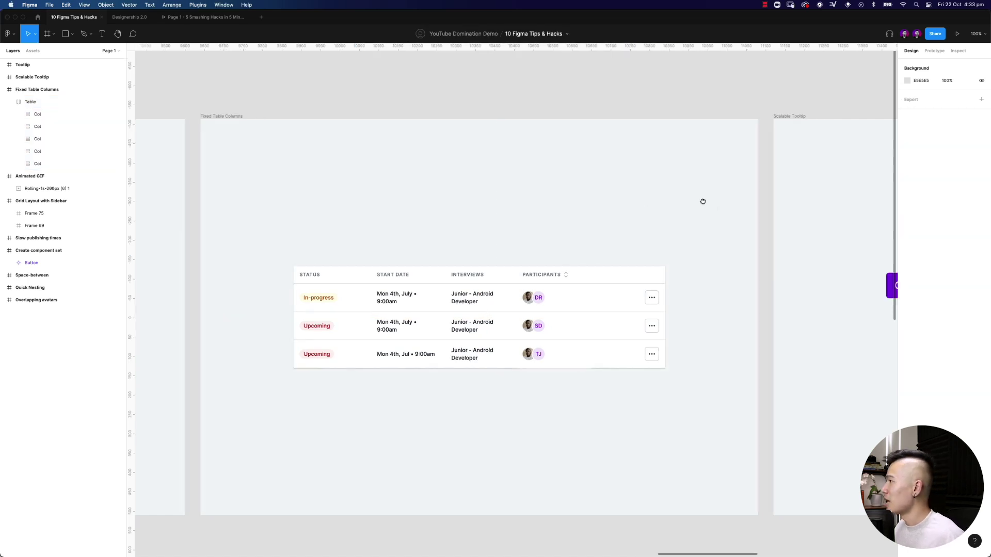
pyautogui.scroll(-1, 538, 175)
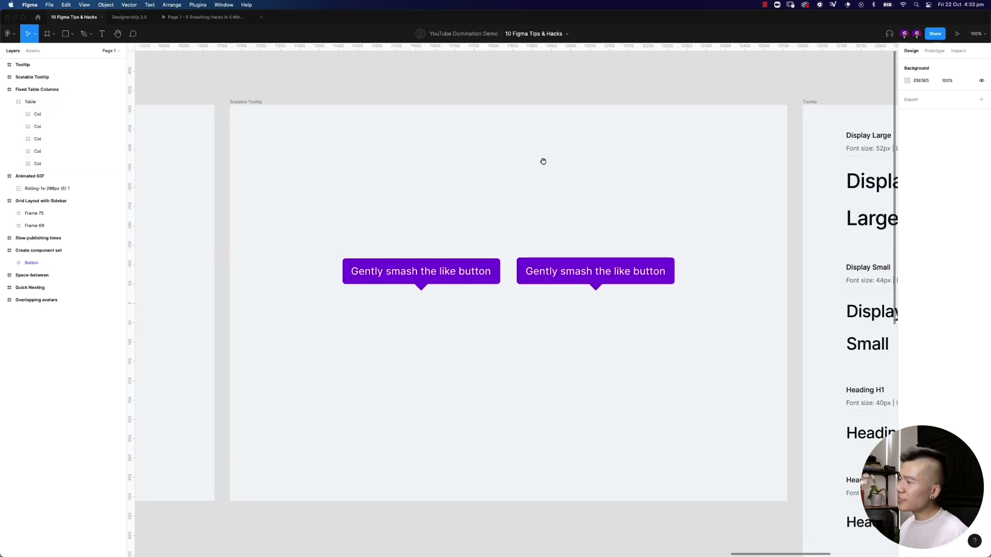
pyautogui.moveTo(544, 161); pyautogui.dragTo(540, 161)
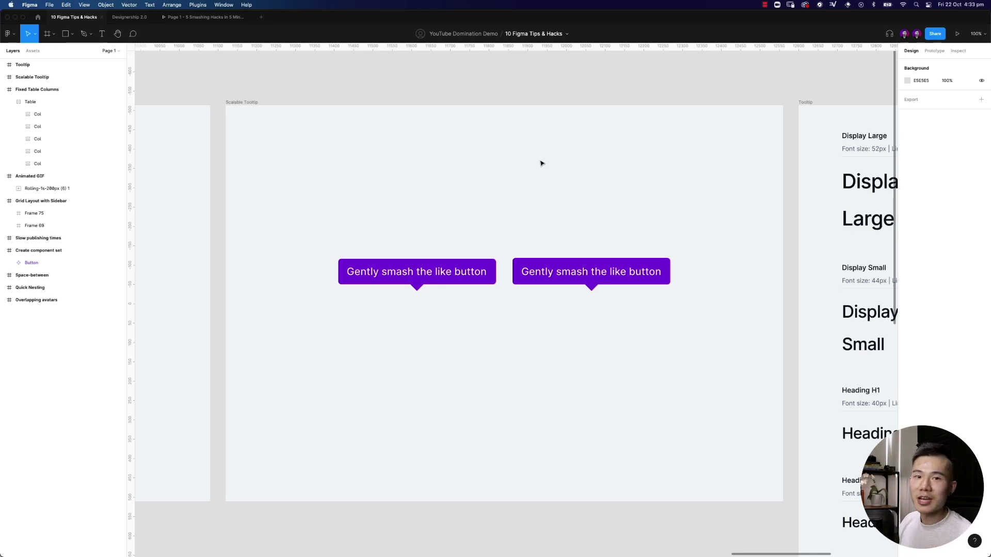
pyautogui.click(439, 283)
pyautogui.click(516, 279)
pyautogui.click(436, 283)
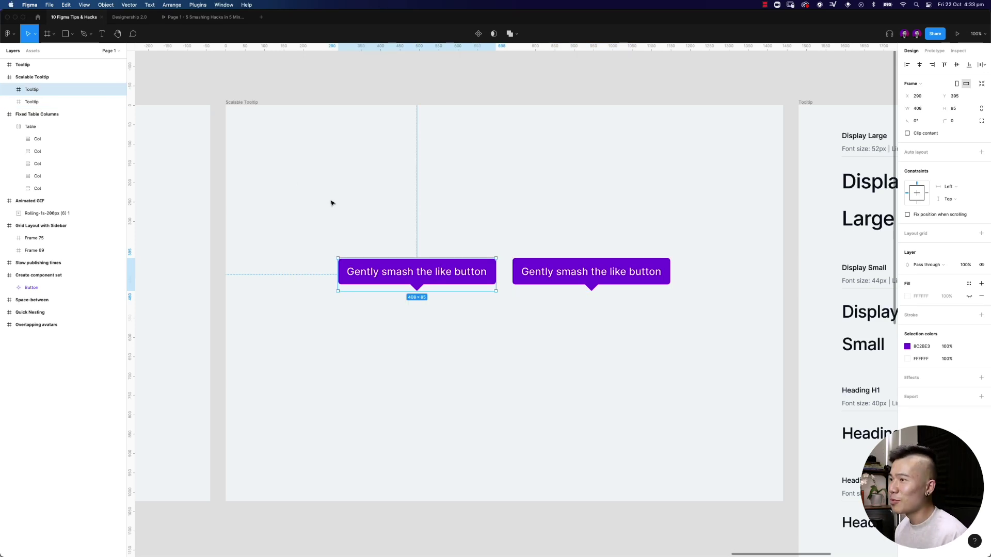
pyautogui.click(389, 250)
pyautogui.click(400, 279)
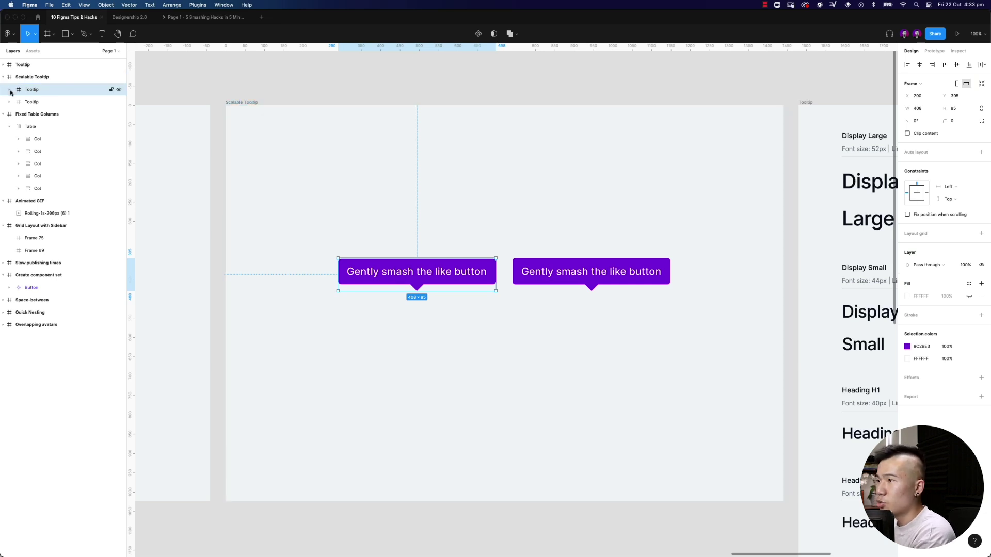
# Step: Expand the tooltip's Base layer to show Tip and Rectangle 1, then view the boolean options
pyautogui.press('Return')
pyautogui.click(18, 115)
pyautogui.click(17, 115)
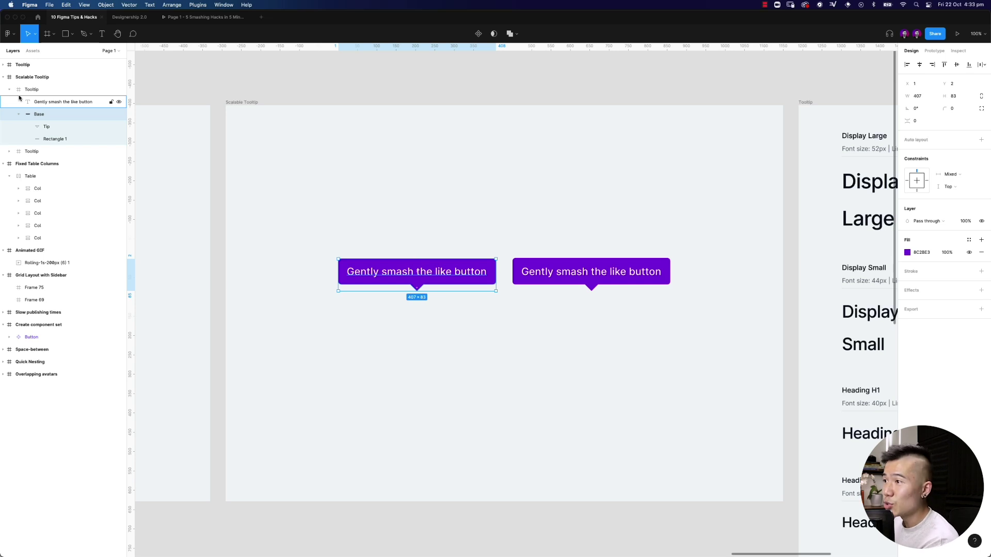
pyautogui.click(59, 129)
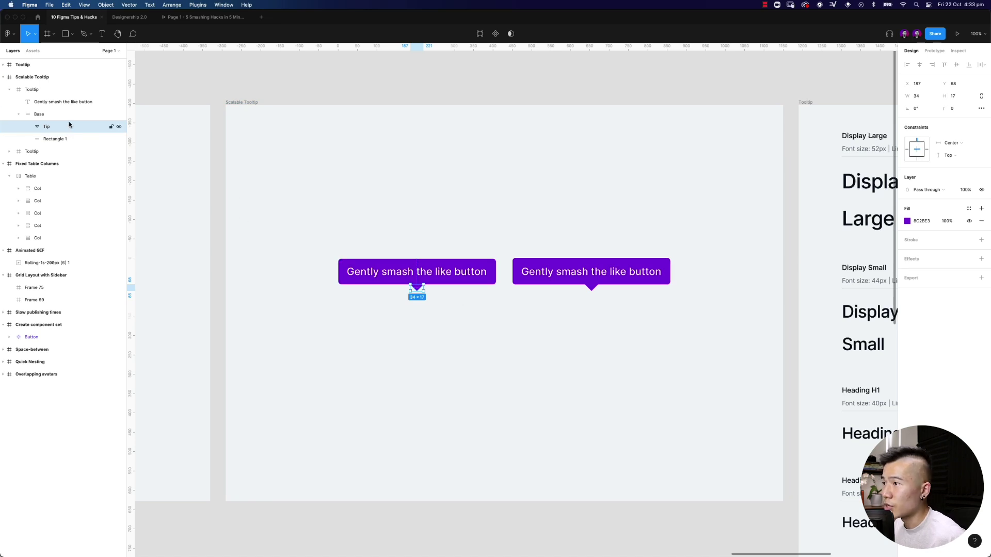
pyautogui.click(38, 116)
pyautogui.click(513, 34)
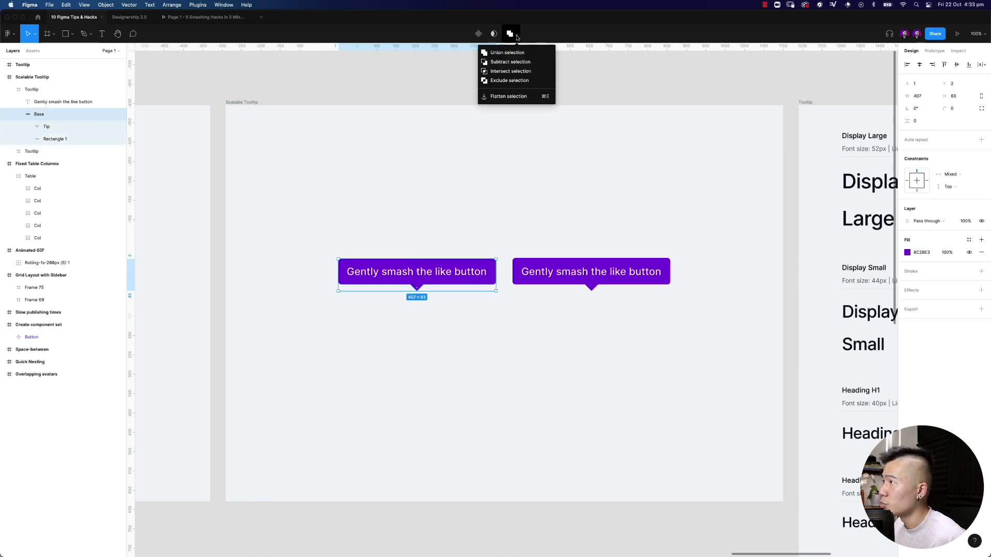
pyautogui.click(81, 79)
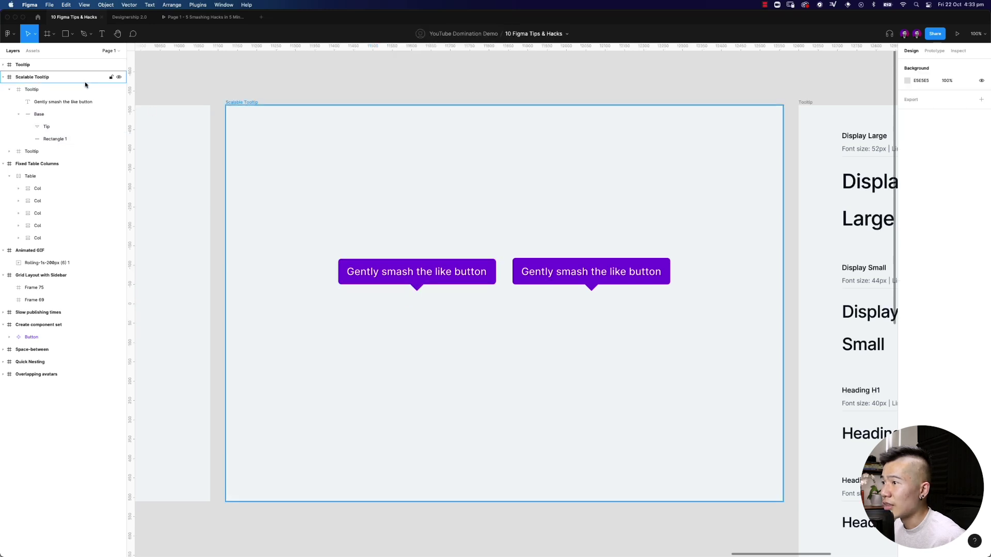
pyautogui.click(58, 103)
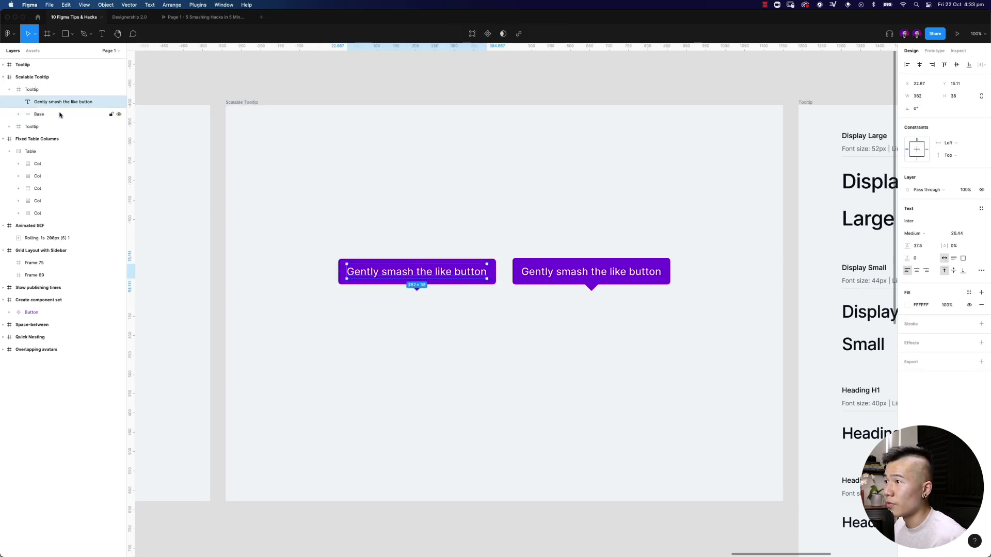
pyautogui.doubleClick(419, 273)
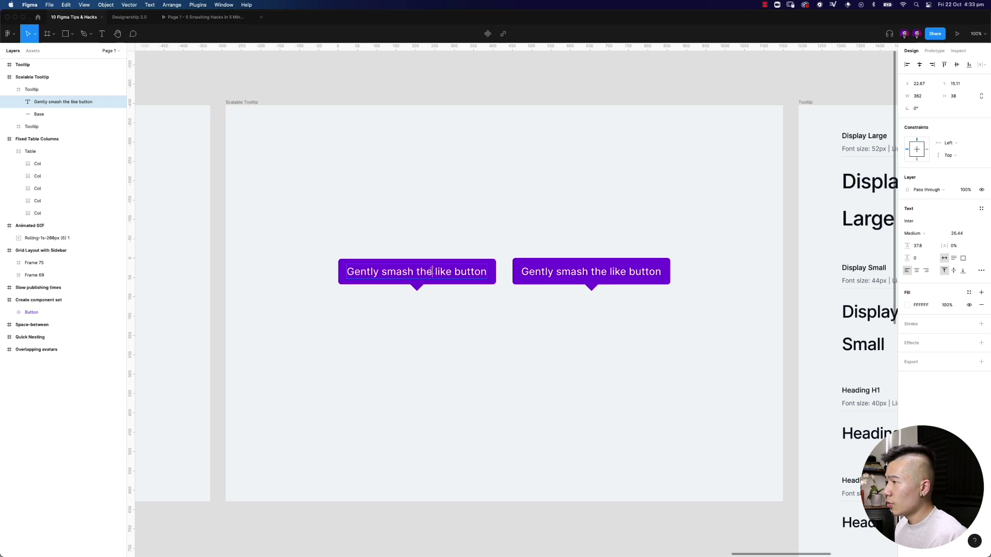
pyautogui.write('wefewfiwejfwefi')
pyautogui.press('super+z')
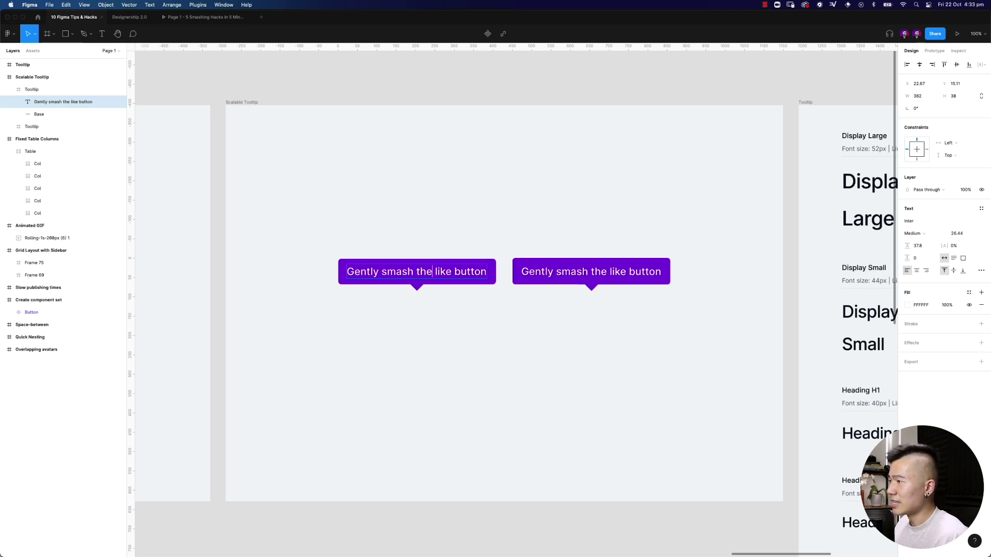
pyautogui.press('Escape')
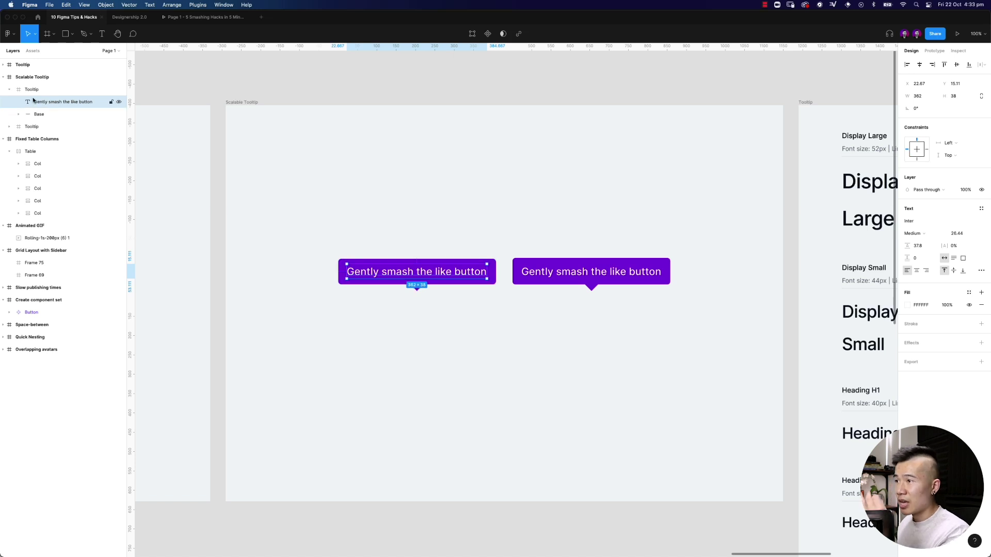
pyautogui.click(10, 91)
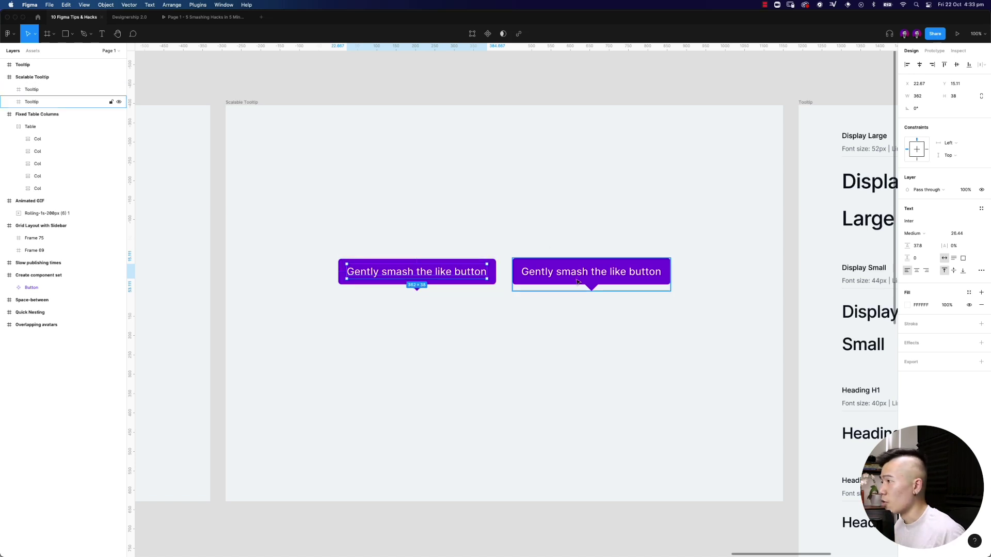
pyautogui.click(563, 255)
pyautogui.moveTo(601, 223); pyautogui.dragTo(565, 224)
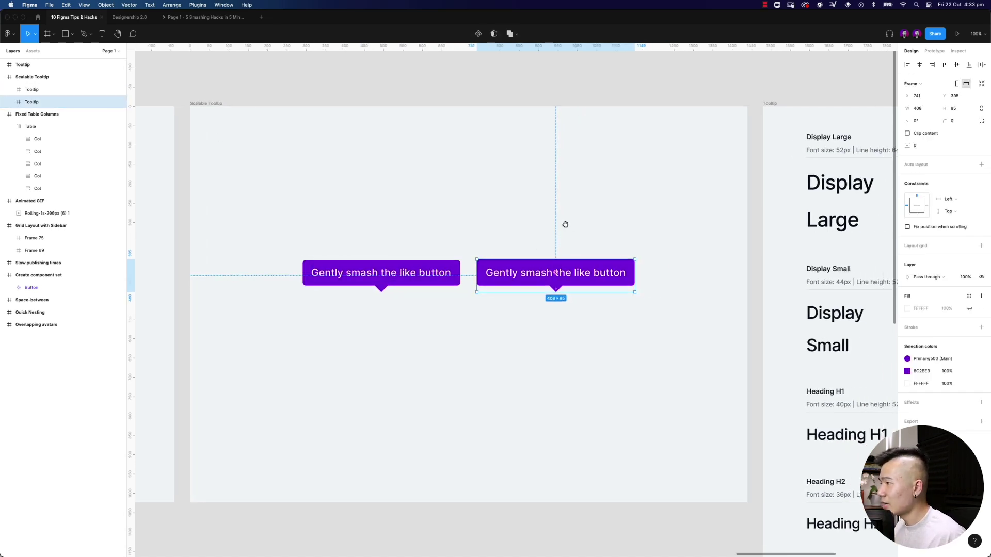
pyautogui.click(9, 101)
pyautogui.click(3, 140)
pyautogui.click(50, 127)
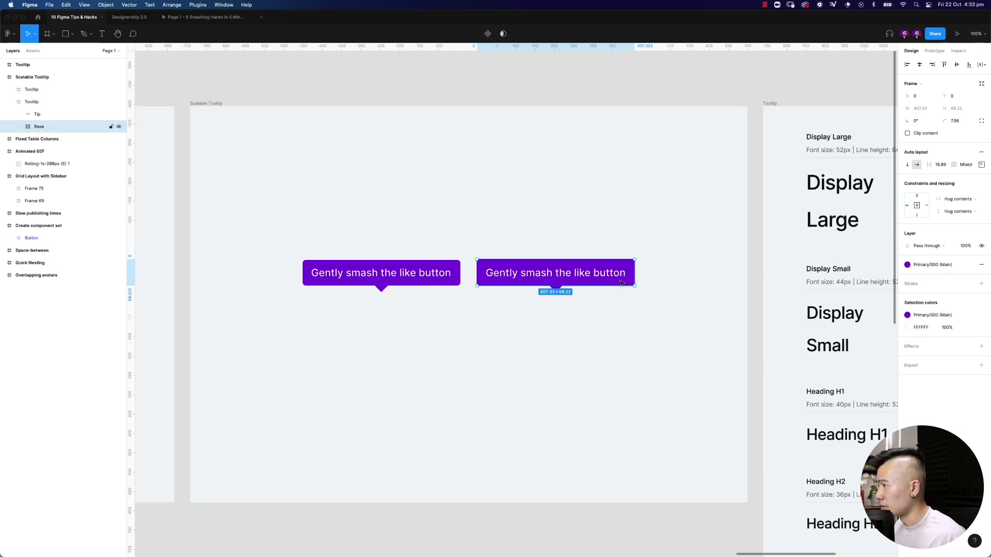
pyautogui.doubleClick(497, 277)
pyautogui.doubleClick(542, 273)
pyautogui.write('wefew fwef')
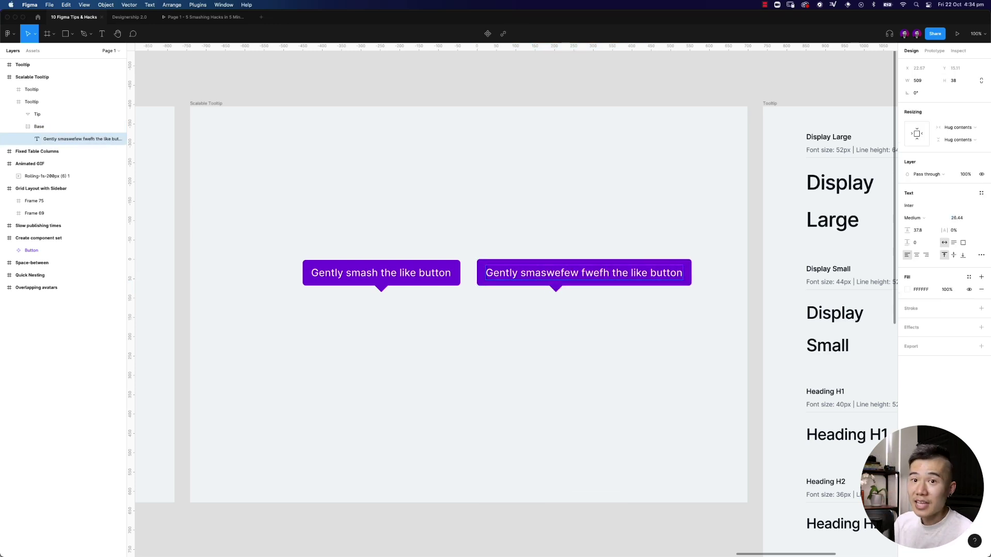
pyautogui.press('super+z')
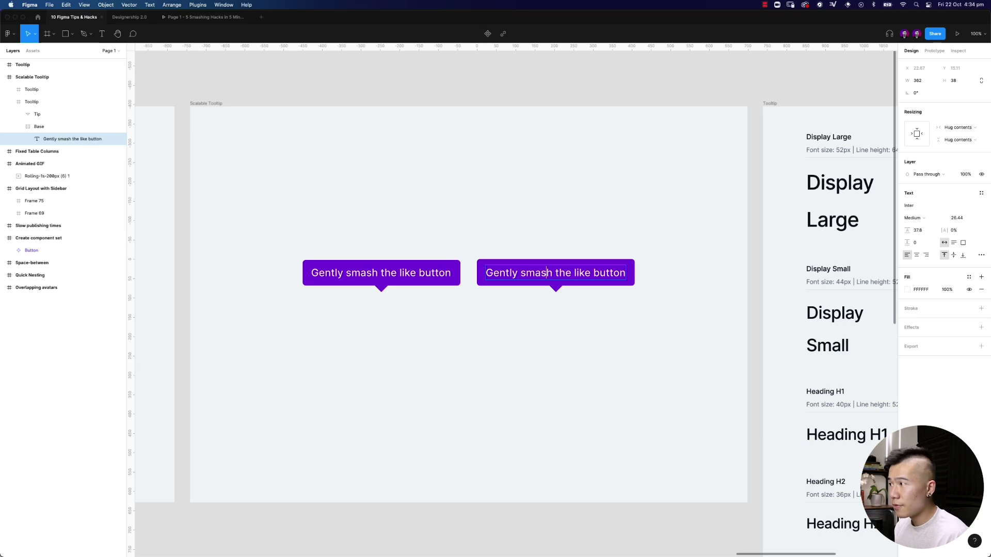
pyautogui.click(53, 115)
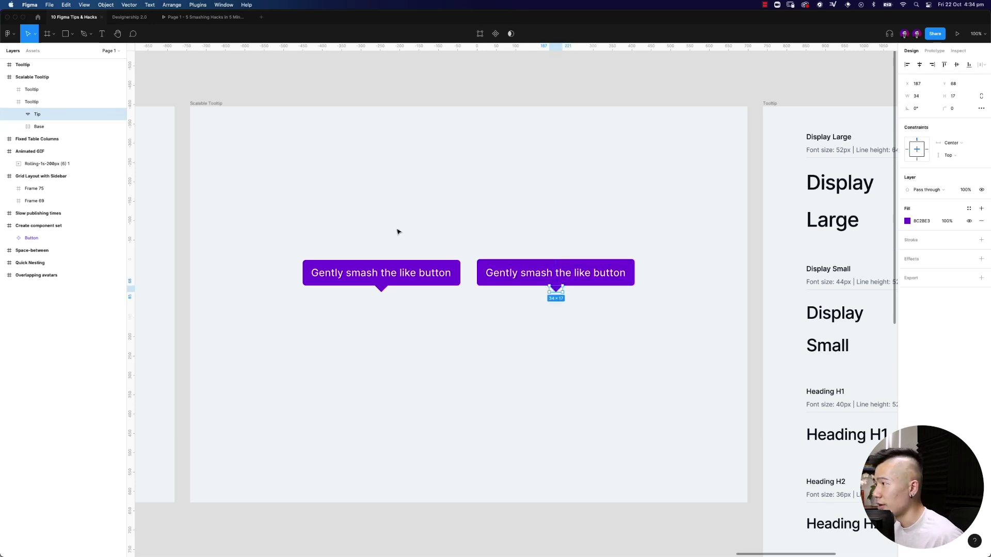
pyautogui.doubleClick(538, 277)
pyautogui.write('wef wefwe fwef')
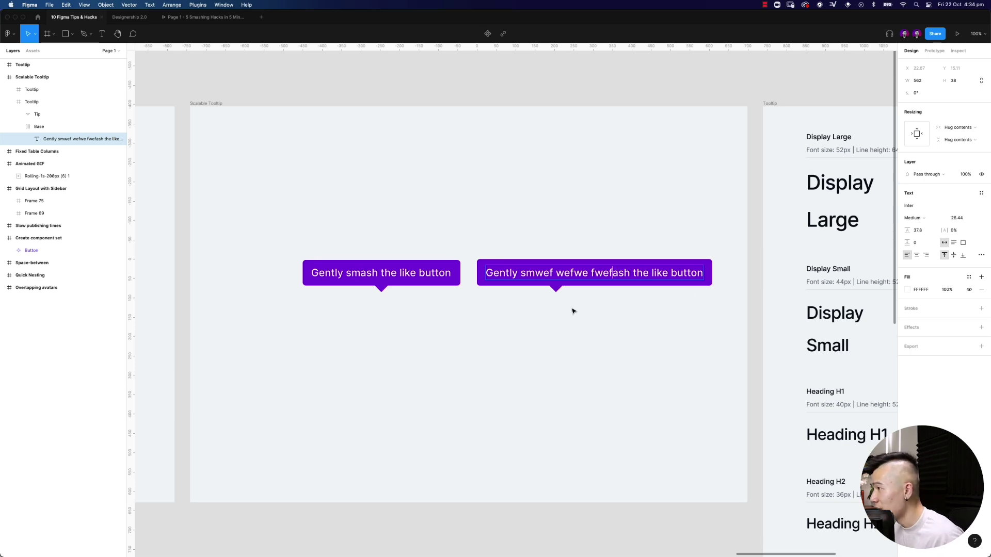
pyautogui.press('Escape')
pyautogui.click(557, 291)
pyautogui.hotkey('ctrl', 'z')
pyautogui.hotkey('ctrl', 'z')
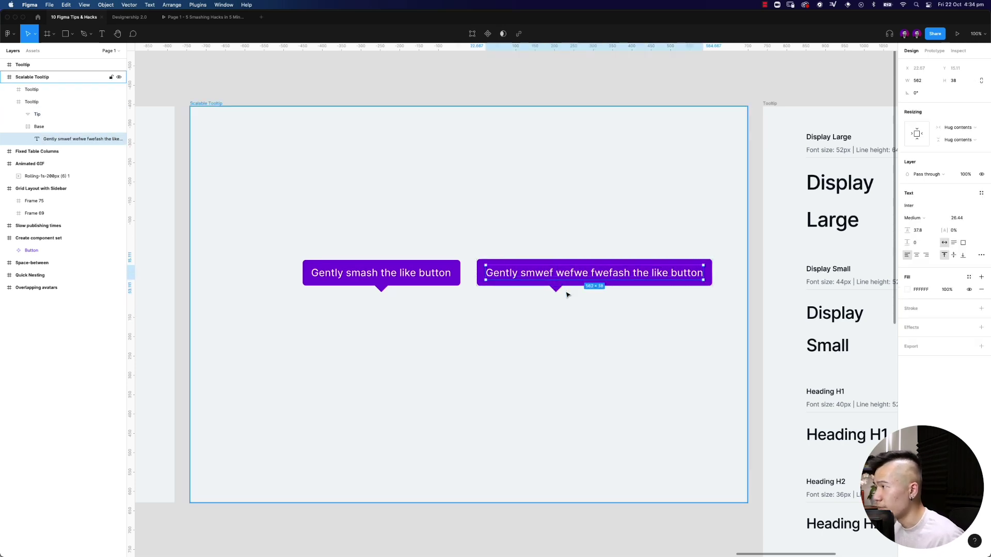
pyautogui.click(570, 310)
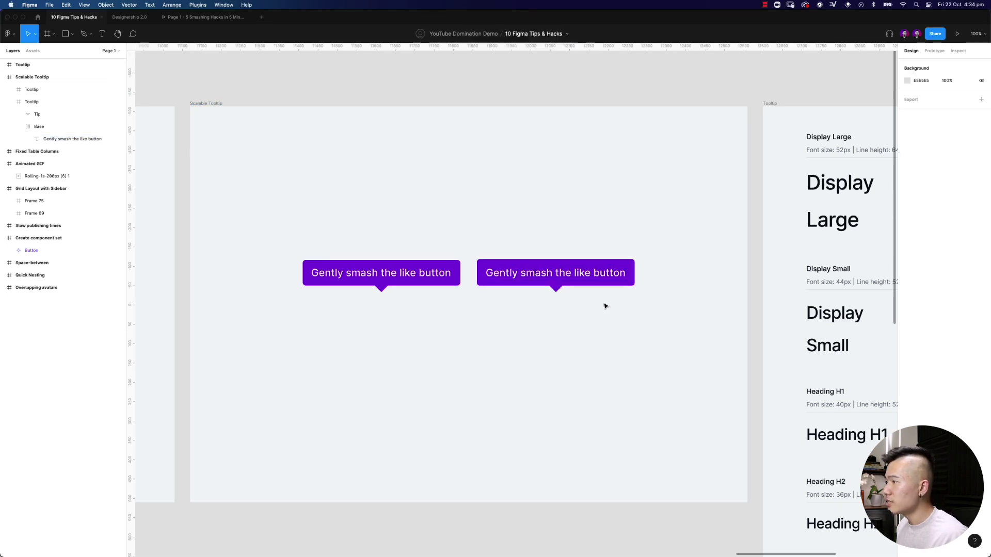
# Step: Duplicate the right tooltip about 150 px lower, add auto layout, and select its Tip
pyautogui.keyDown('alt'); pyautogui.moveTo(595, 276); pyautogui.dragTo(490, 370); pyautogui.keyUp('alt')
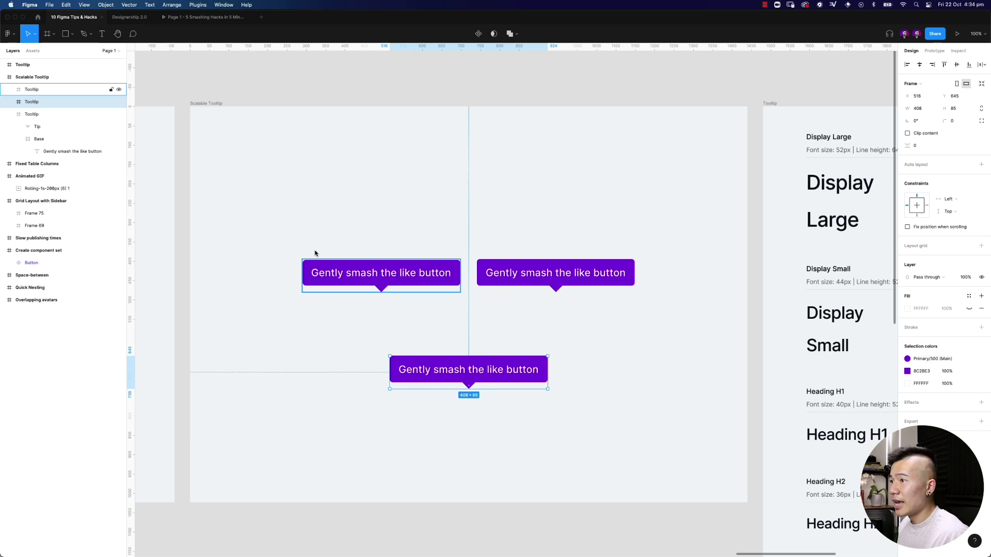
pyautogui.click(9, 101)
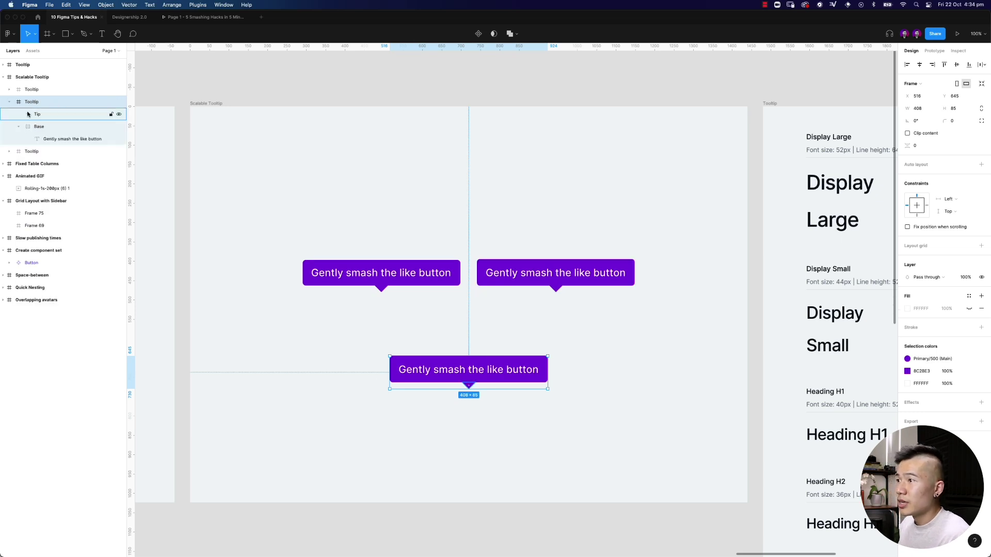
pyautogui.click(19, 127)
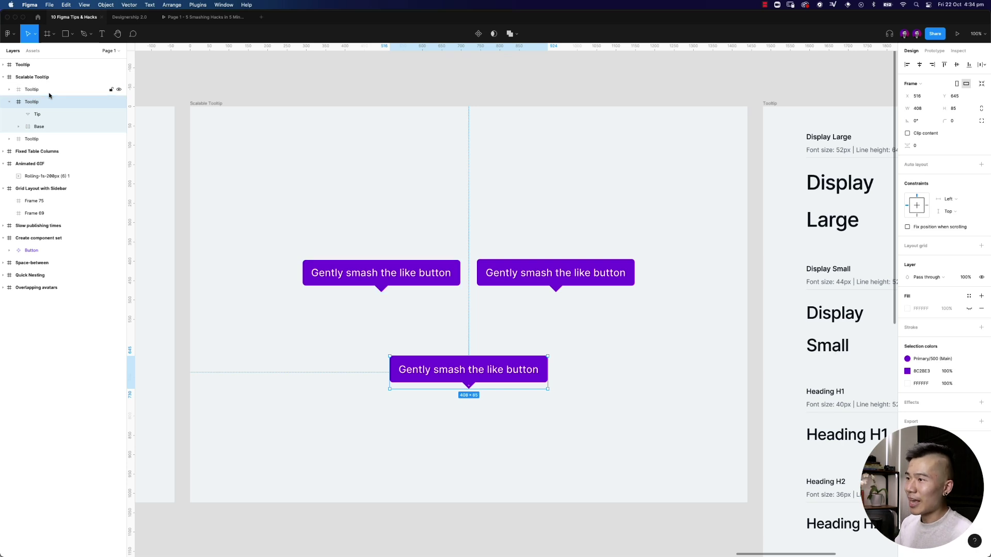
pyautogui.hotkey('shift', 'a')
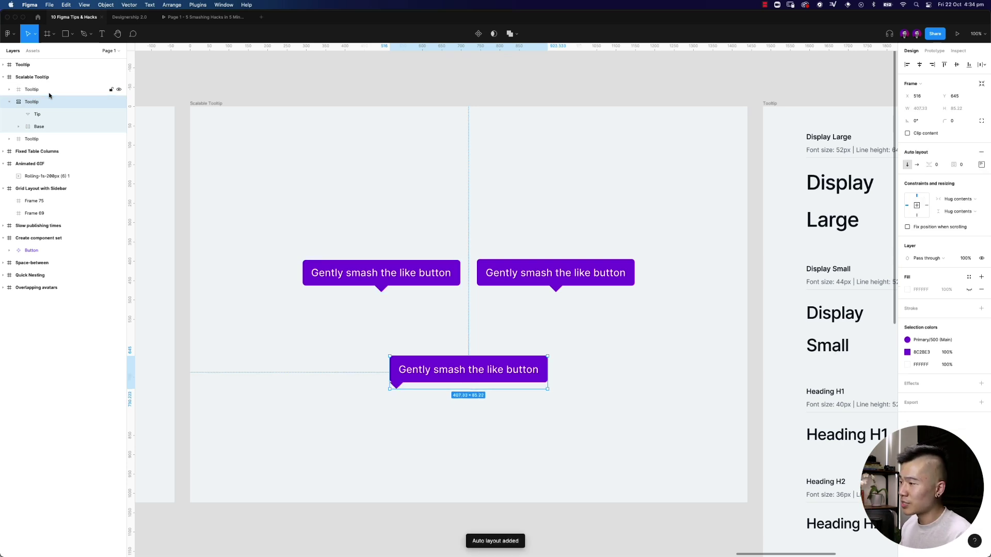
pyautogui.click(397, 386)
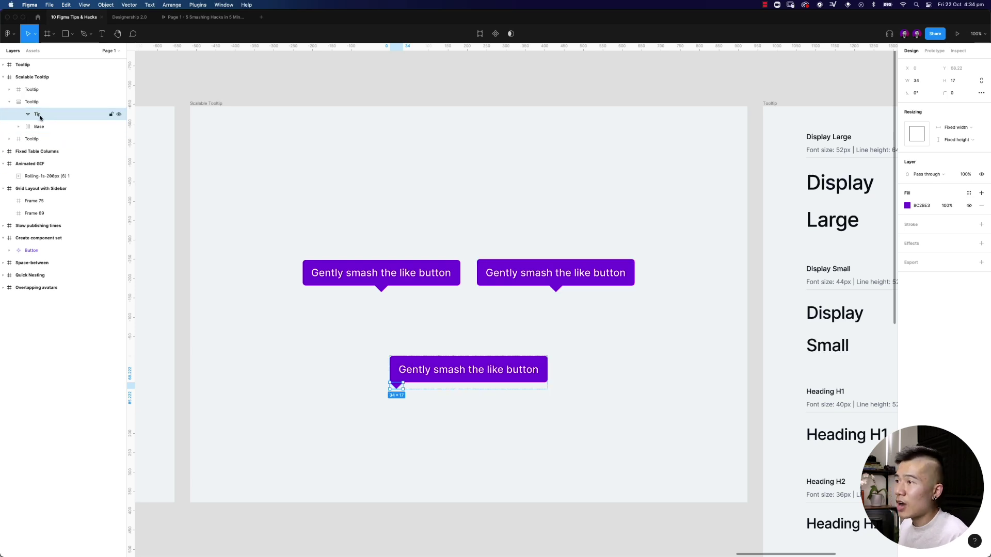
# Step: Wrap the triangle in an auto-layout frame named 'Tip' set to Fill container width
pyautogui.hotkey('shift', 'a')
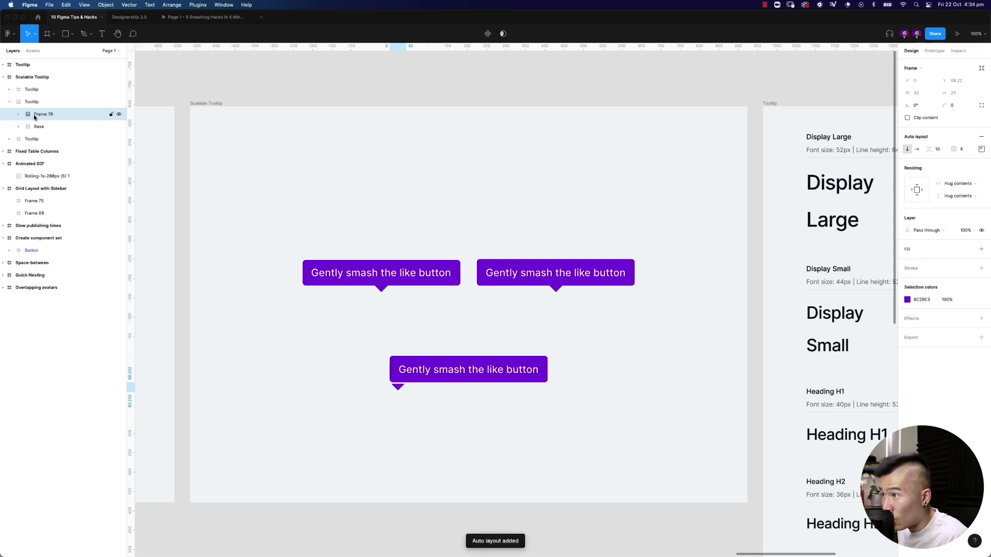
pyautogui.doubleClick(42, 114)
pyautogui.write('Tip')
pyautogui.press('Return')
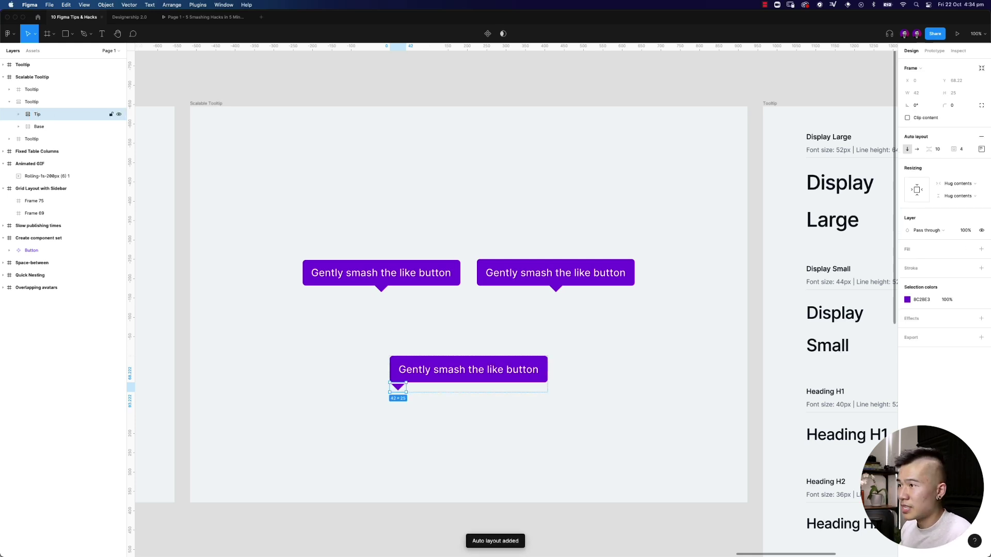
pyautogui.click(964, 183)
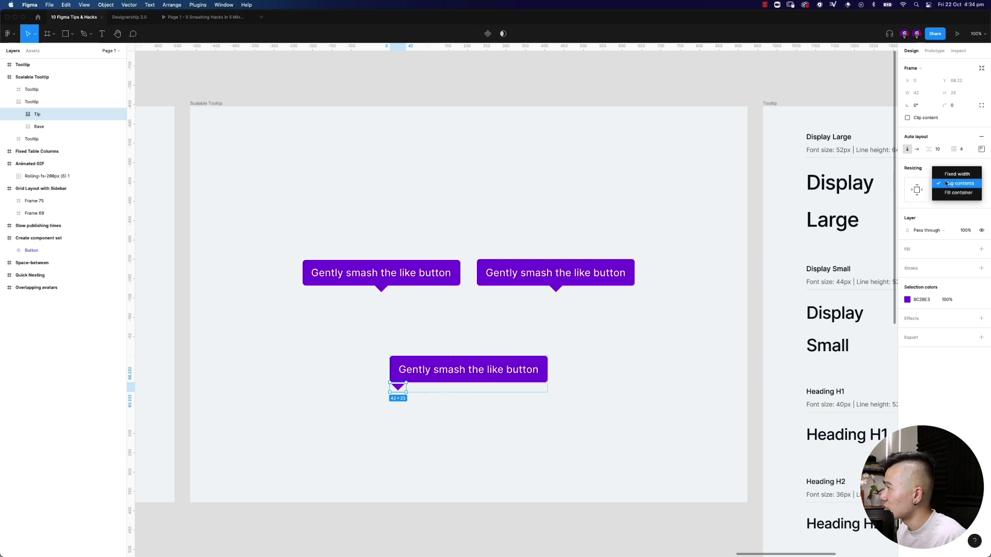
pyautogui.click(958, 194)
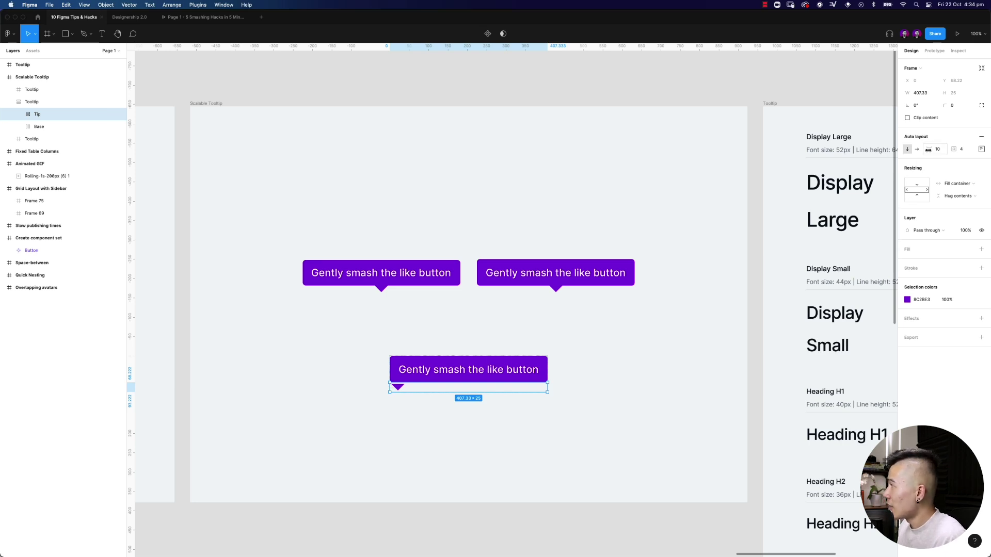
# Step: Set the Tip frame's spacing and padding to 0 and centre the triangle
pyautogui.click(939, 151)
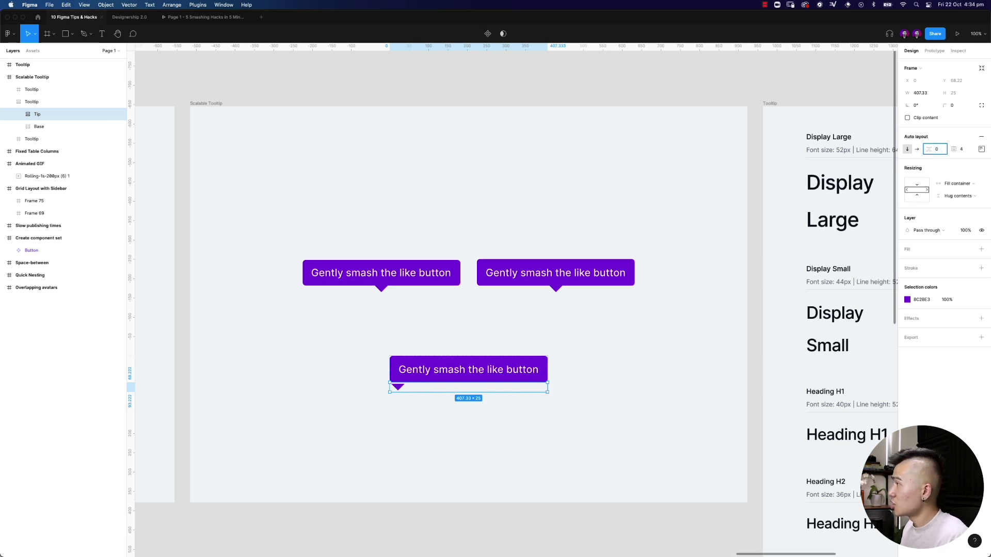
pyautogui.press('Tab')
pyautogui.write('0')
pyautogui.press('Tab')
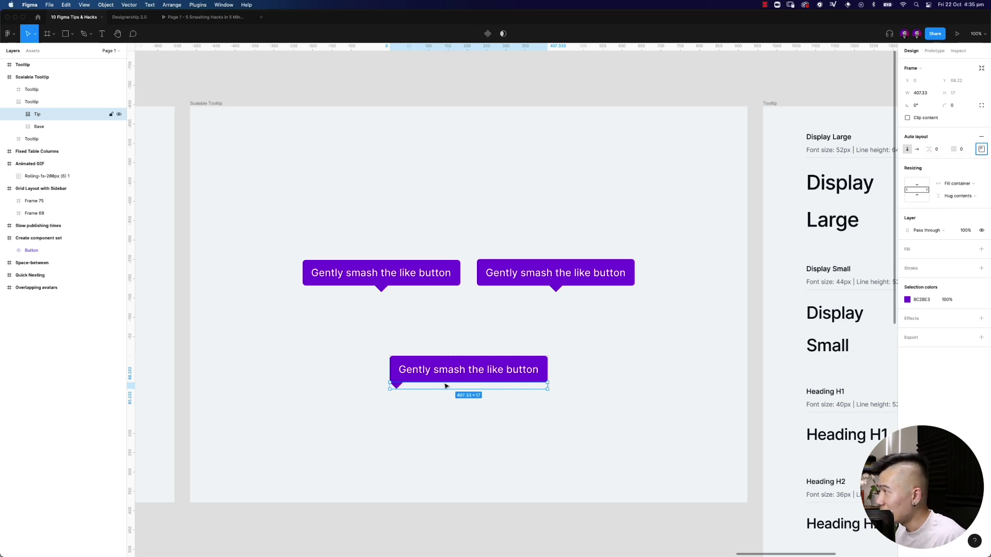
pyautogui.click(981, 149)
pyautogui.click(952, 178)
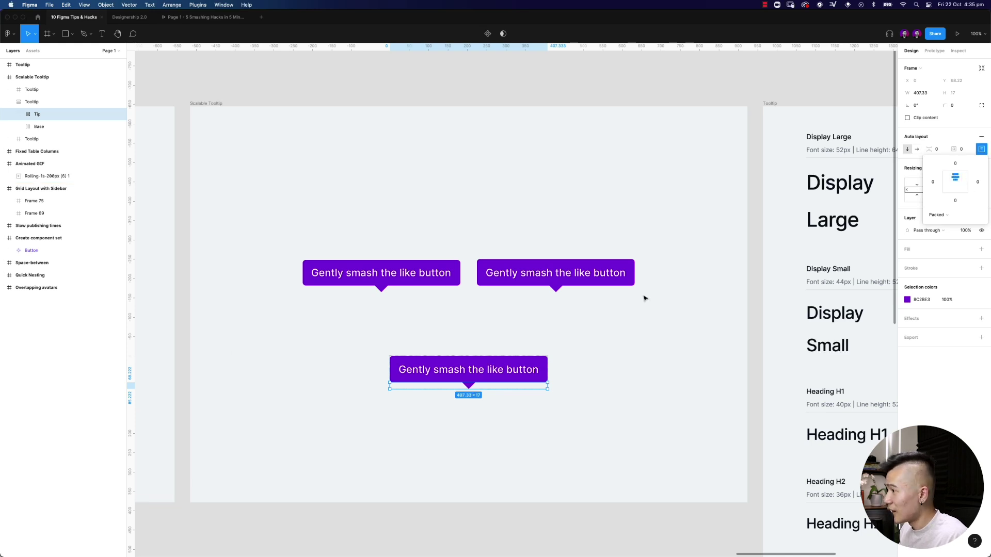
pyautogui.click(467, 385)
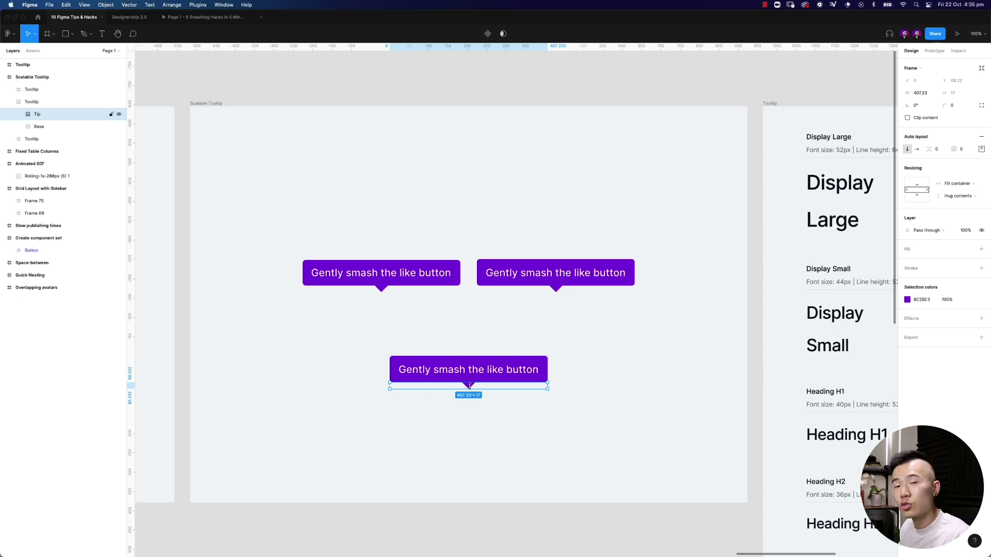
# Step: Append 'wefwefwefwefwefwef' to the bottom tooltip's label and shift the tooltip left to re-centre it
pyautogui.doubleClick(519, 370)
pyautogui.write('wefwefwef')
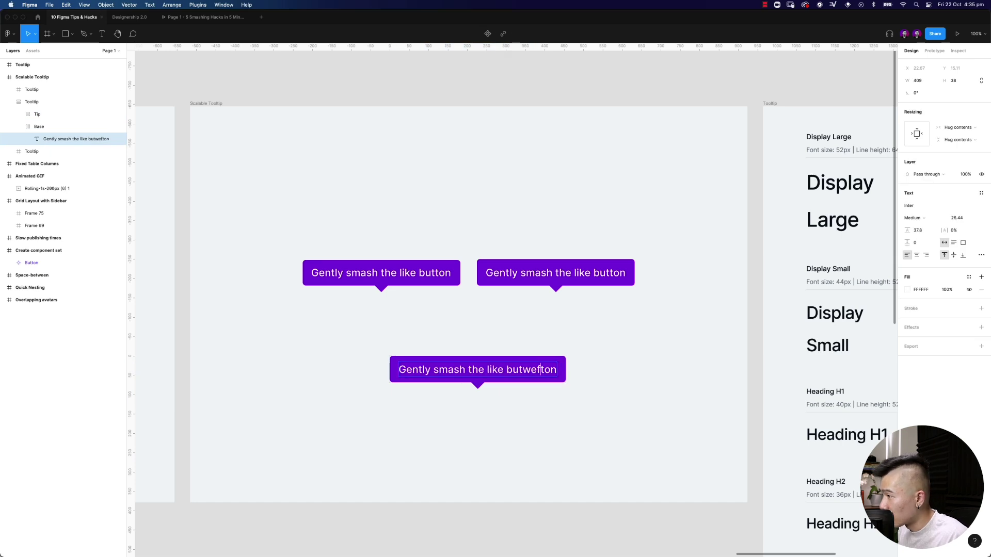
pyautogui.write('wefwefwef')
pyautogui.click(586, 391)
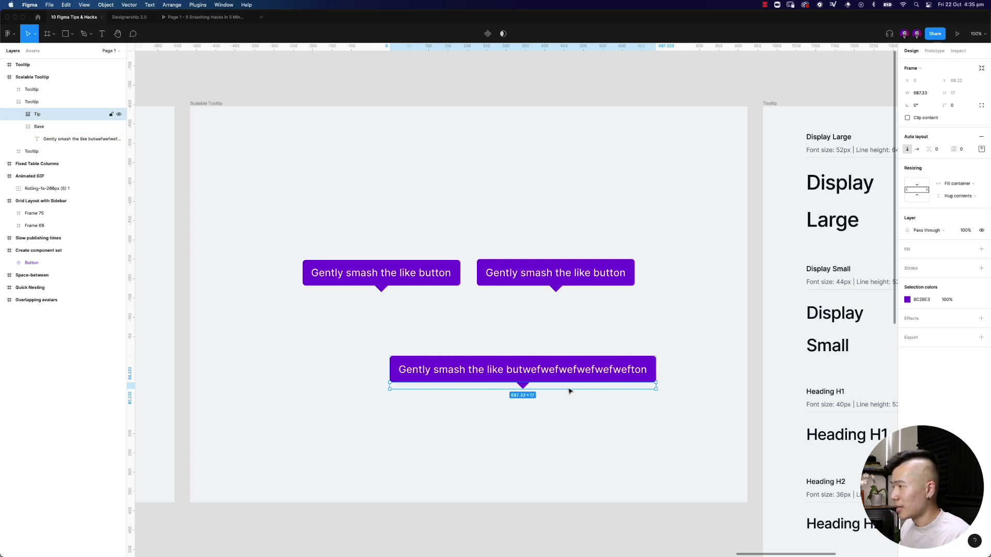
pyautogui.click(583, 378)
pyautogui.moveTo(592, 376); pyautogui.dragTo(573, 371)
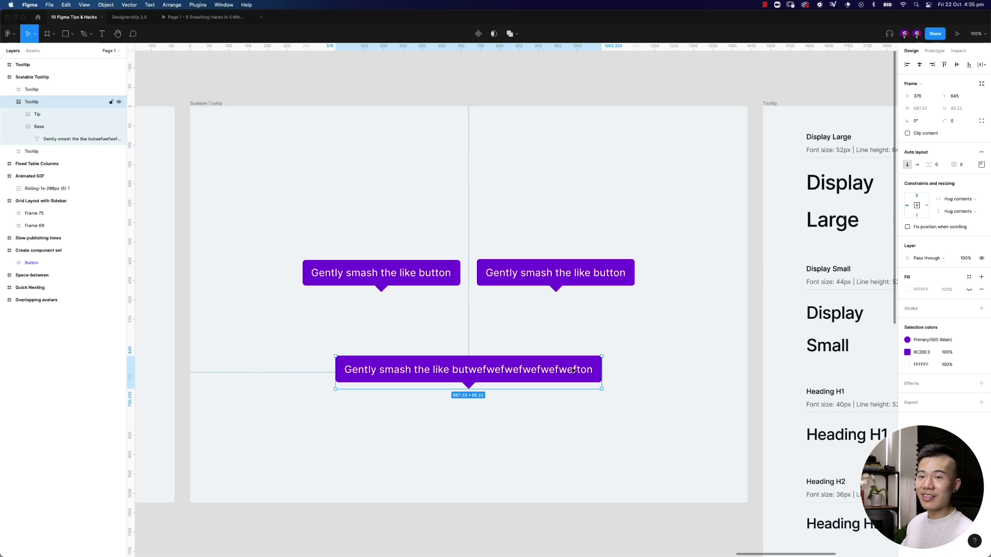
# Step: Select the tip row and narrow it to 664 px wide
pyautogui.click(472, 388)
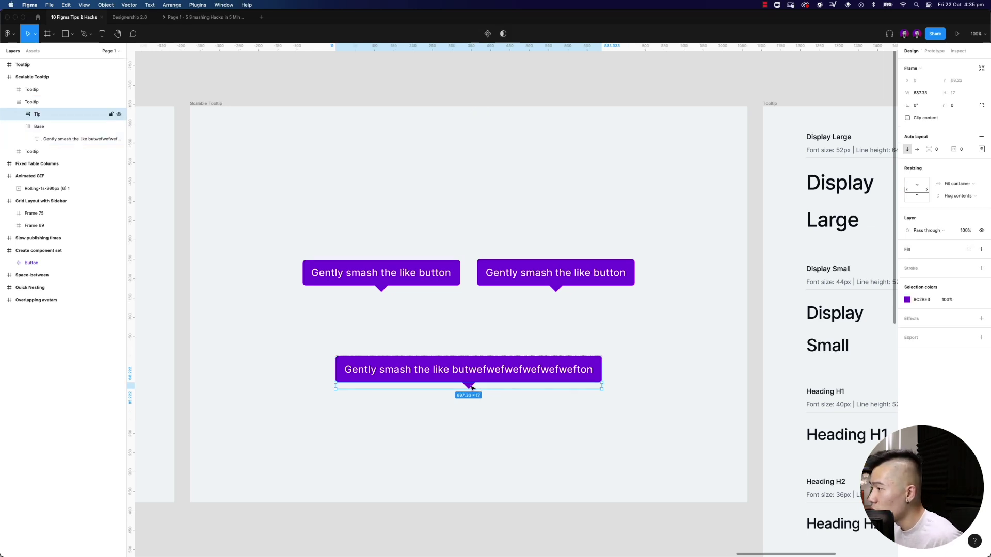
pyautogui.click(981, 149)
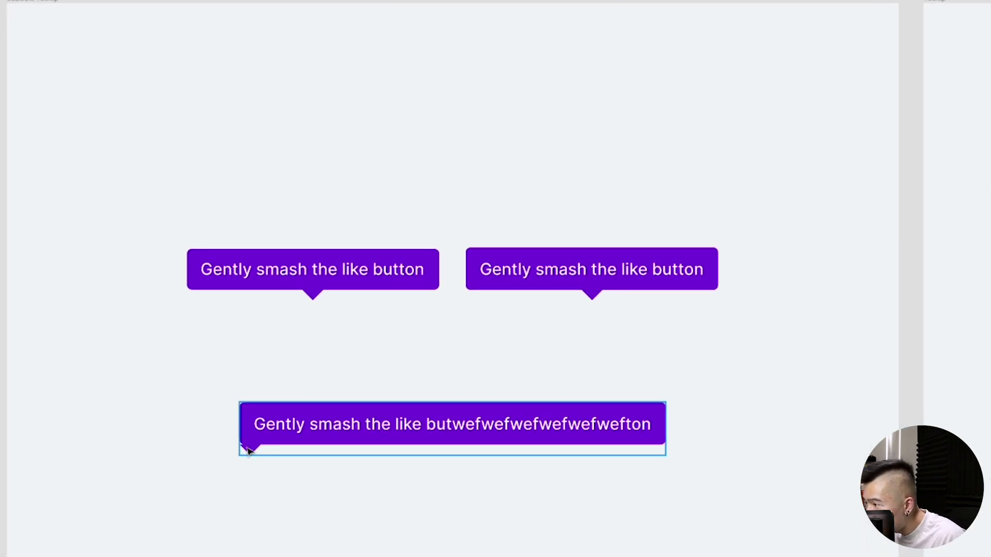
pyautogui.doubleClick(250, 451)
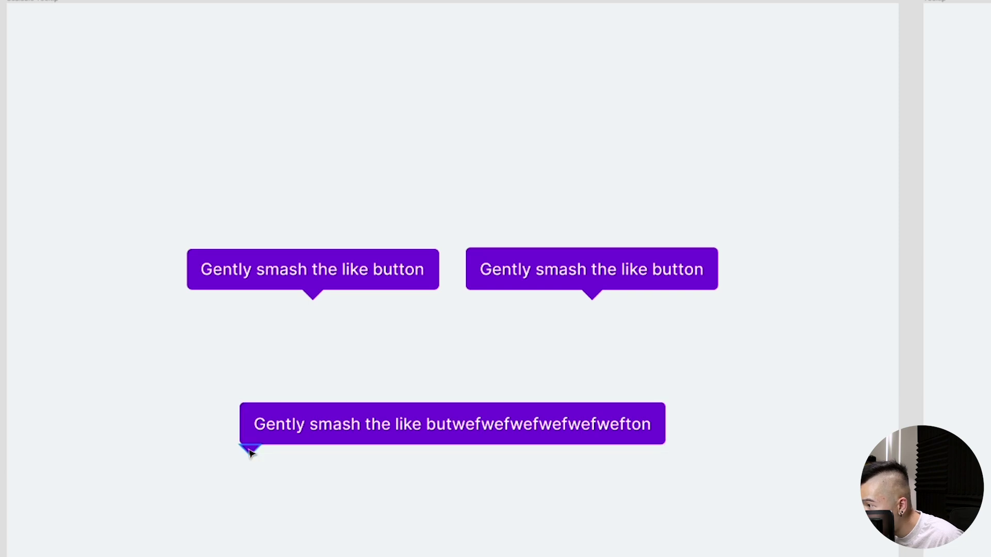
pyautogui.press('Escape')
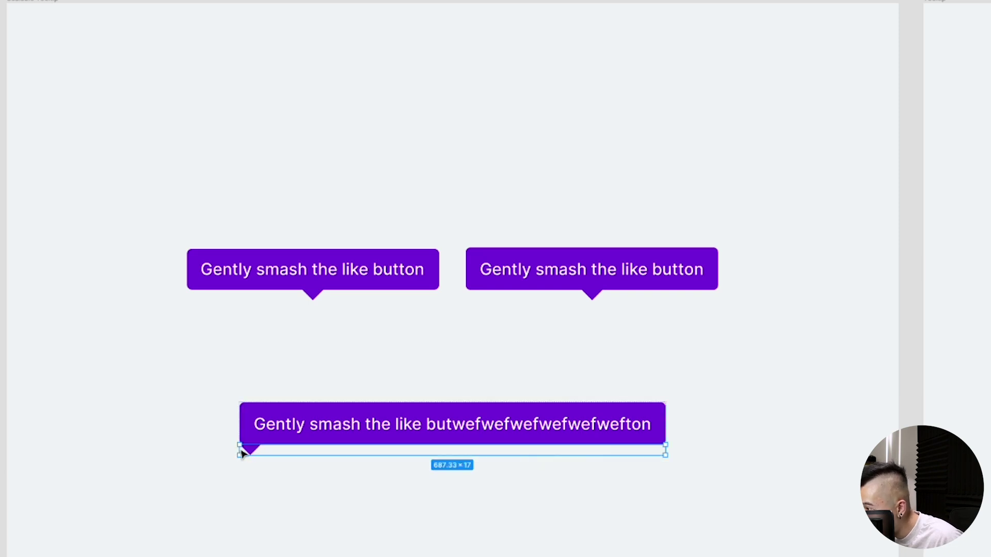
pyautogui.moveTo(236, 448); pyautogui.dragTo(248, 450)
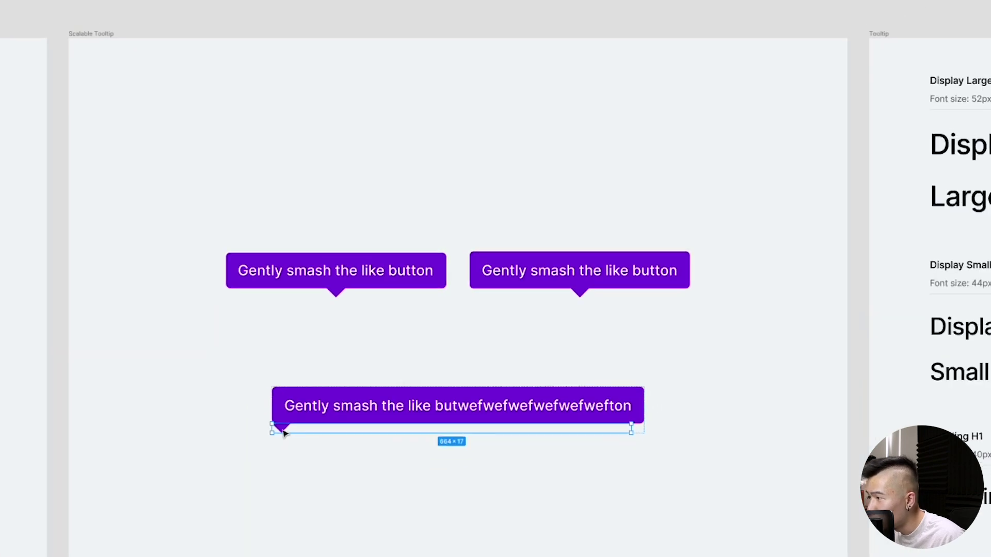
pyautogui.press('Escape')
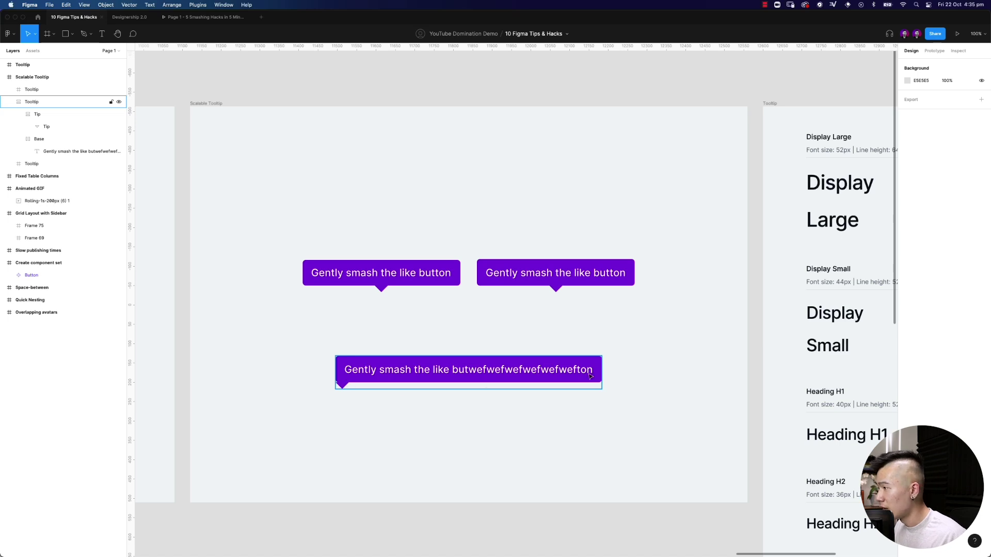
# Step: Draw Line 9 in the long tooltip and place it in the Tip group below the triangle
pyautogui.click(345, 388)
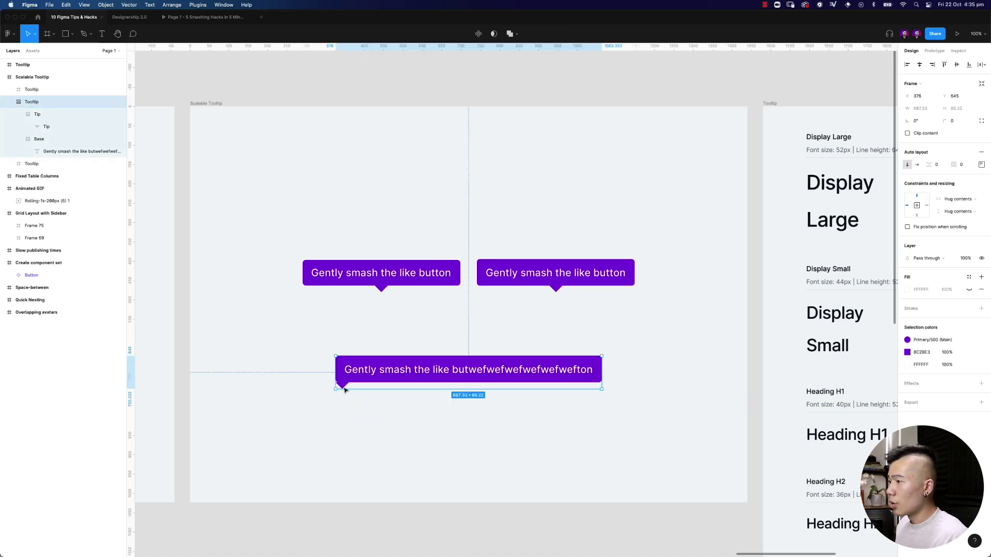
pyautogui.click(48, 127)
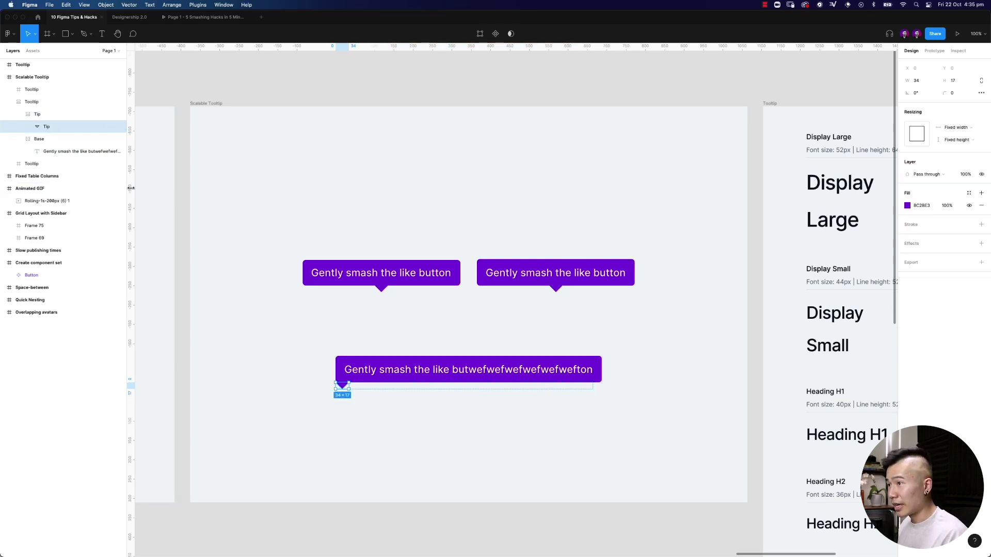
pyautogui.press('l')
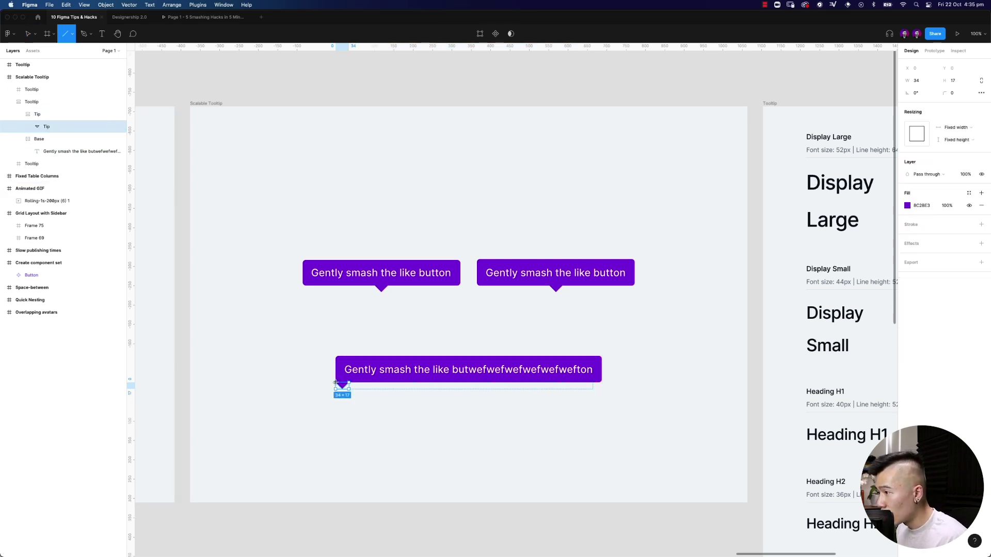
pyautogui.moveTo(336, 383)
pyautogui.mouseDown()
pyautogui.moveTo(369, 386)
pyautogui.moveTo(359, 388)
pyautogui.mouseUp()
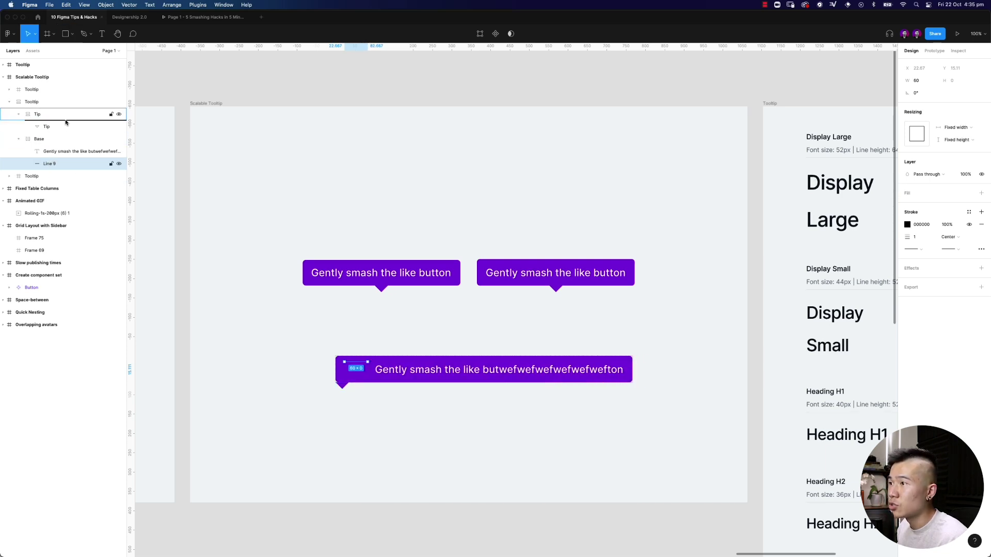
pyautogui.moveTo(66, 122); pyautogui.dragTo(65, 123)
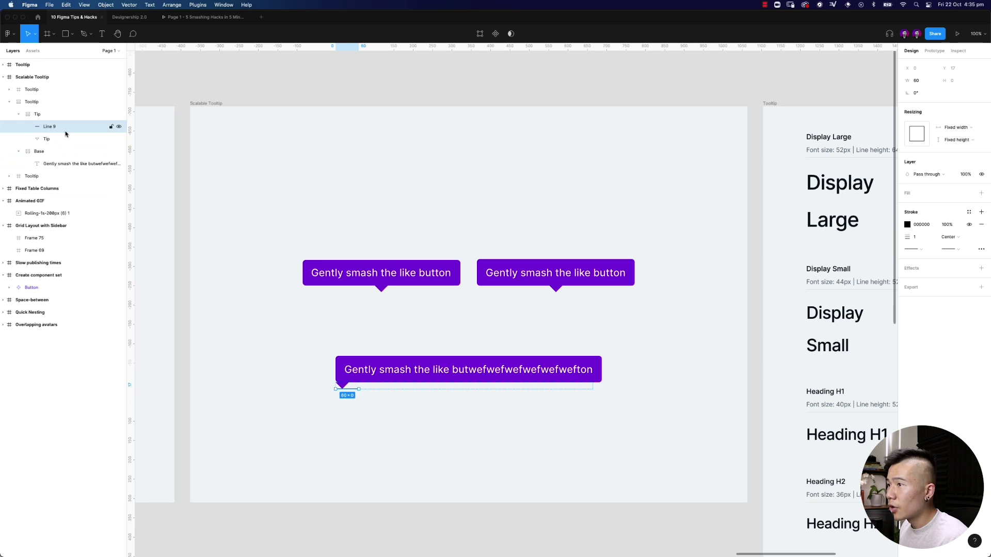
pyautogui.press('super+bracketleft')
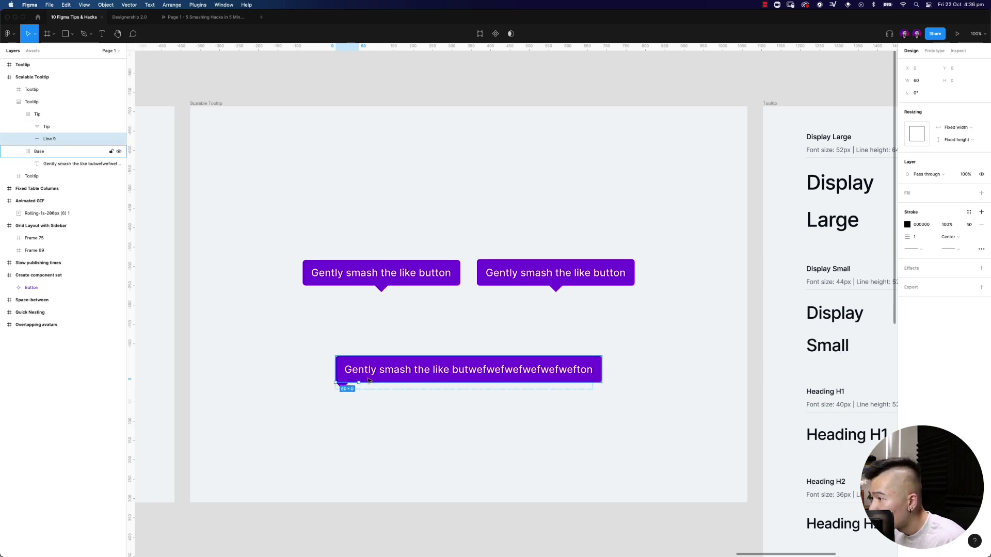
# Step: Wrap Line 9 in its own frame, Frame 76, and expand it
pyautogui.click(369, 403)
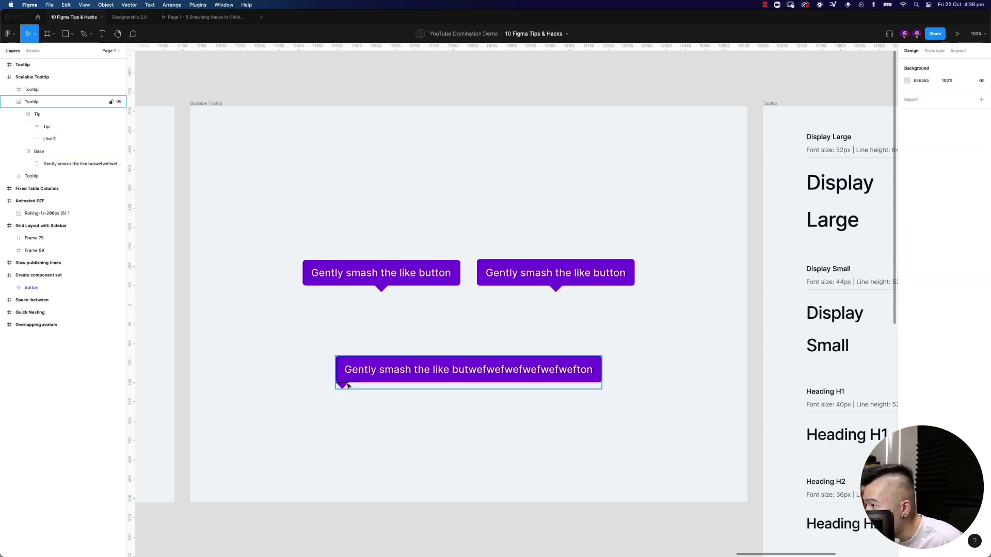
pyautogui.click(61, 140)
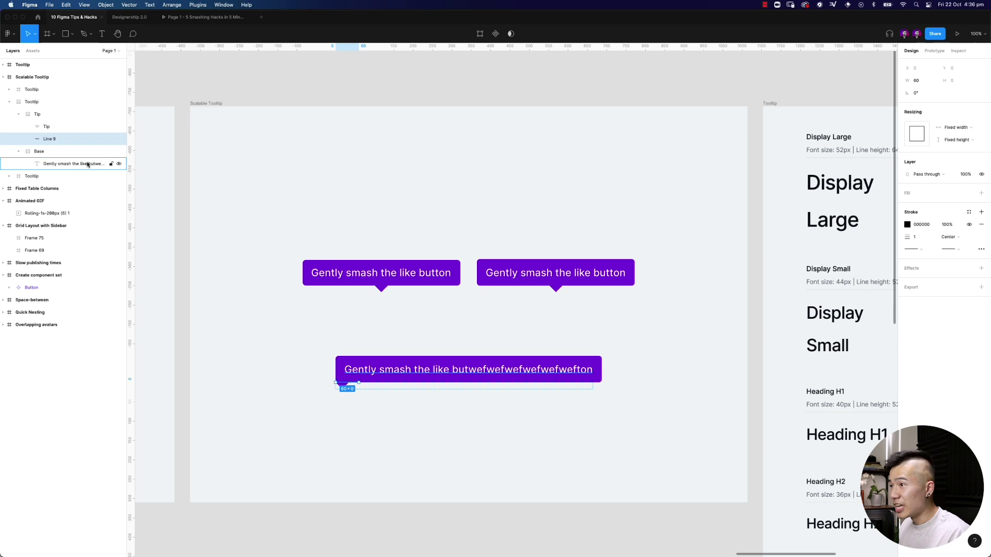
pyautogui.press('super+alt+g')
pyautogui.click(29, 140)
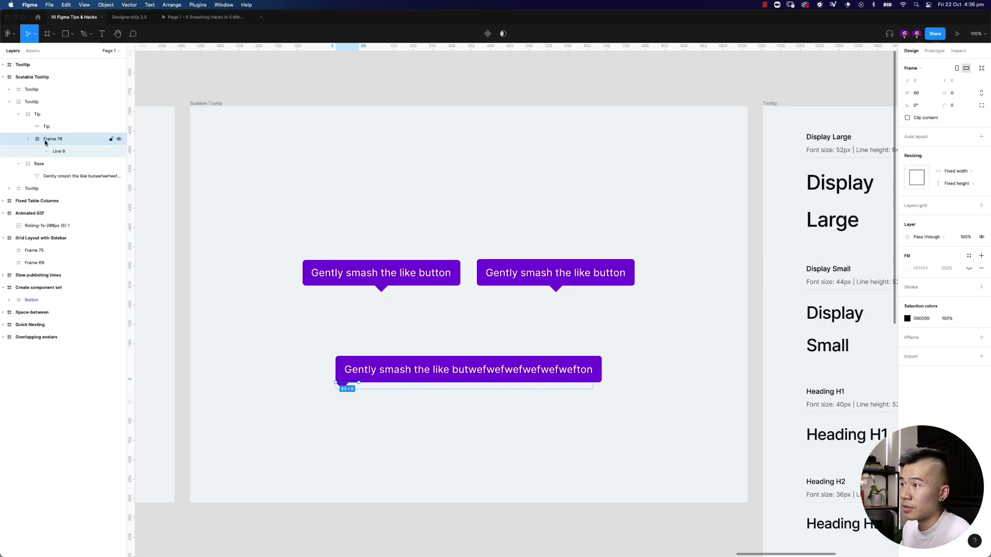
# Step: Move the 34×17 Tip triangle into Frame 76 beside Line 9 and nudge it right to x 13
pyautogui.click(56, 128)
pyautogui.moveTo(39, 127); pyautogui.dragTo(68, 148)
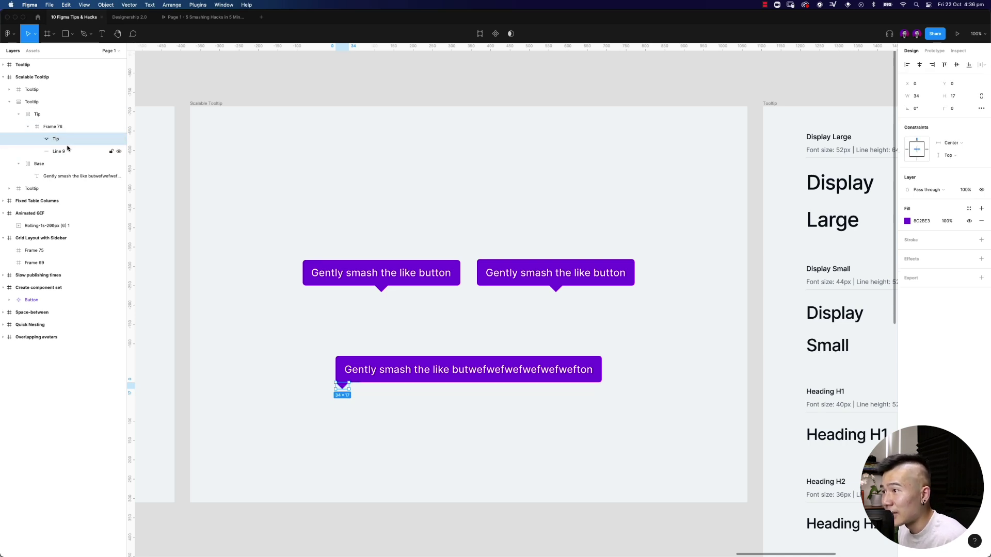
pyautogui.click(404, 409)
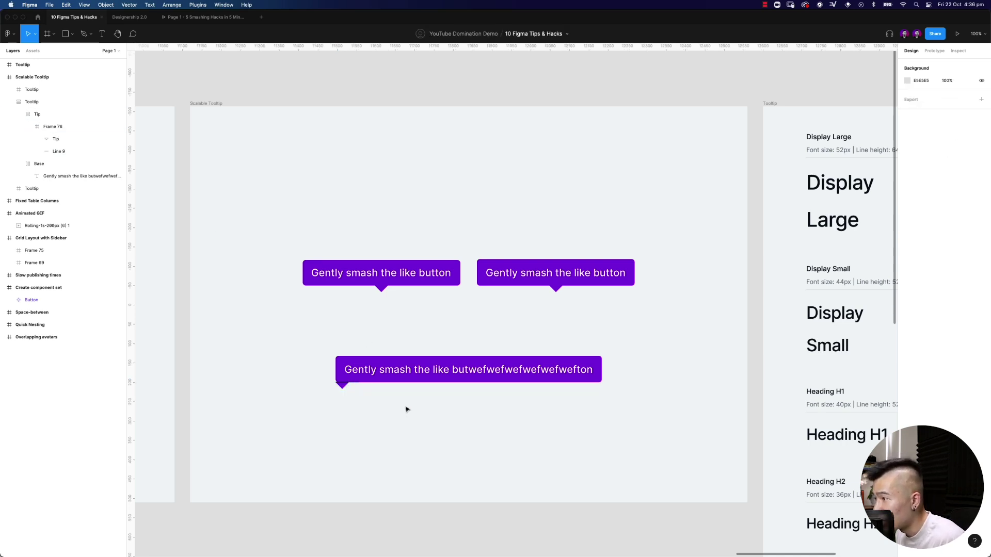
pyautogui.click(346, 388)
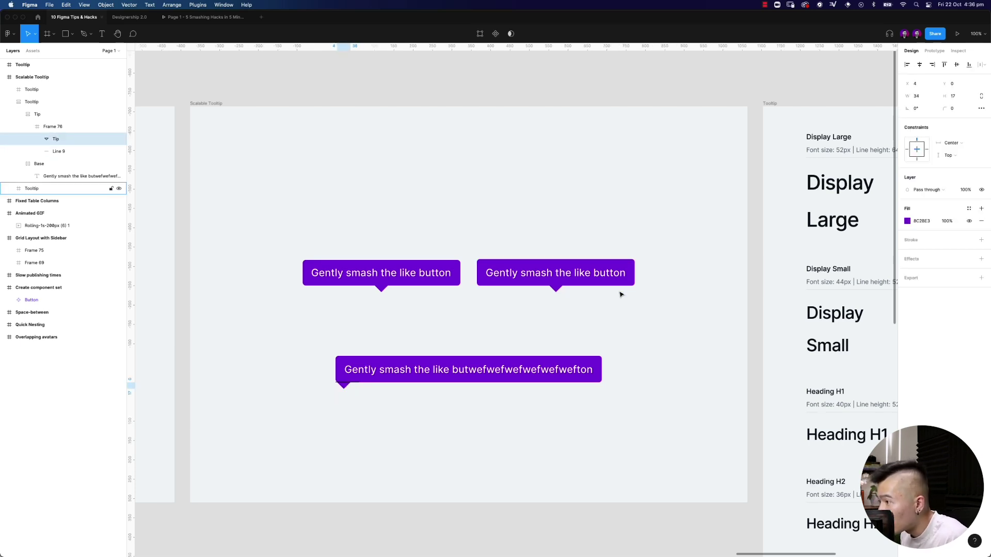
pyautogui.press('Right')
pyautogui.press('Right')
pyautogui.press('Right')
pyautogui.press('Right')
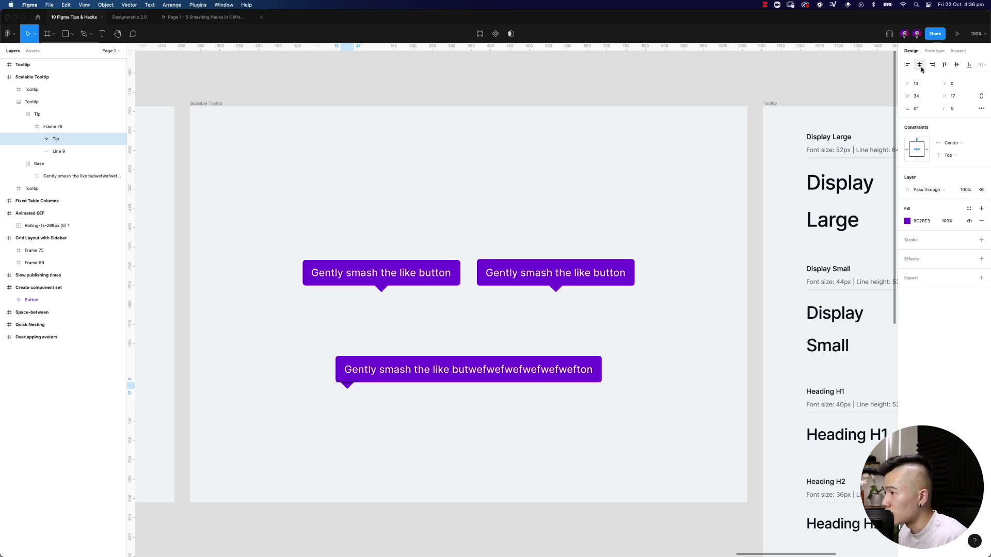
pyautogui.click(355, 403)
# Step: Type test text into the long tooltip's label, then undo it to restore 'smash'
pyautogui.click(350, 391)
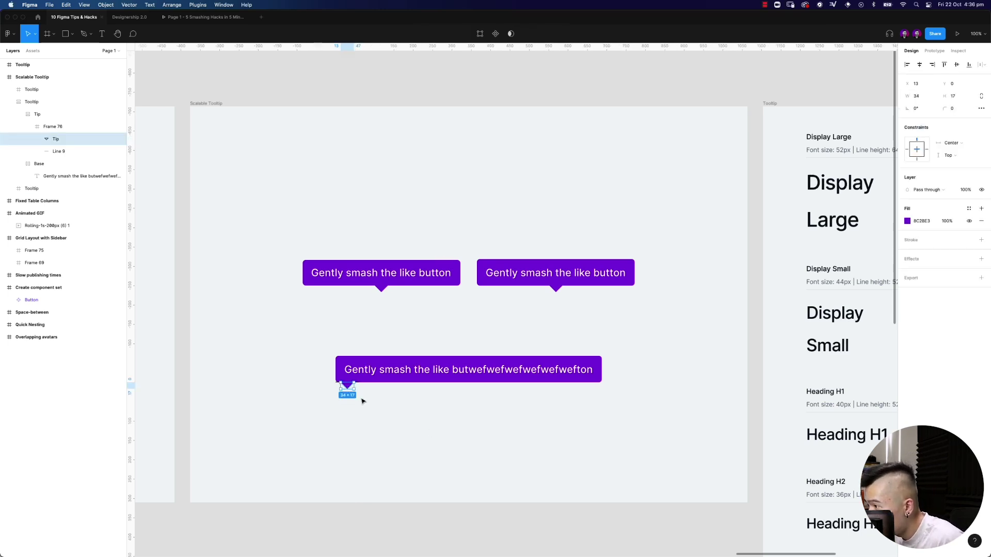
pyautogui.click(376, 410)
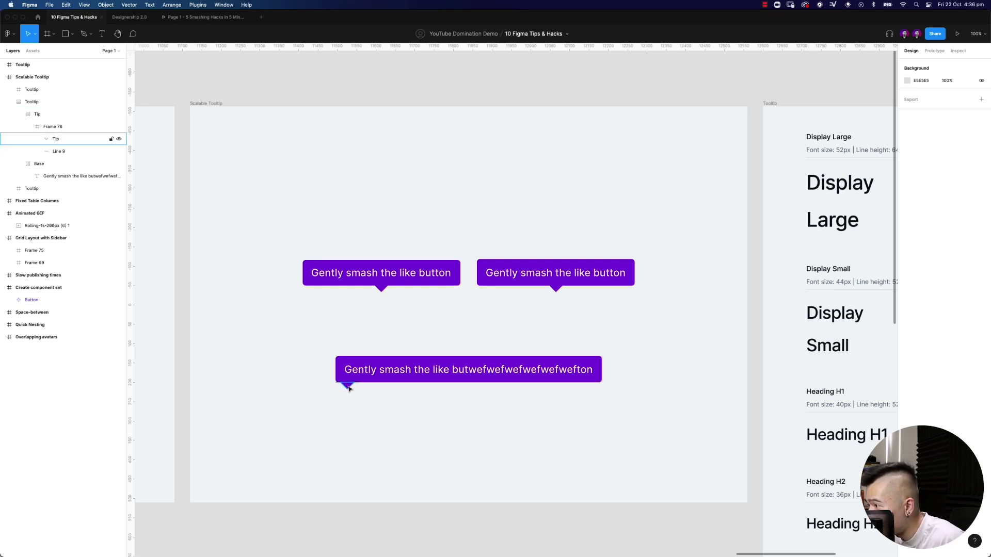
pyautogui.doubleClick(385, 373)
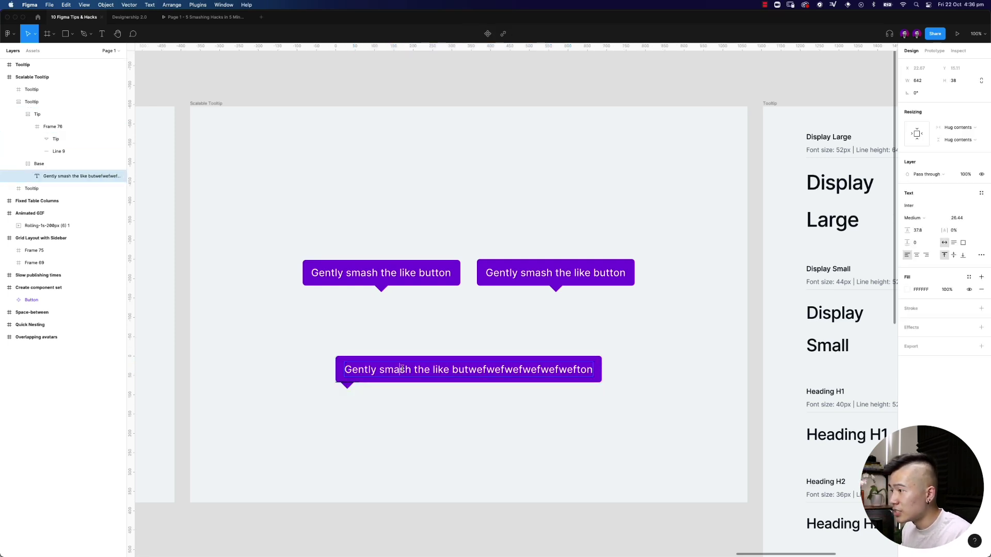
pyautogui.write('fwefwe fwf')
pyautogui.press('super+z')
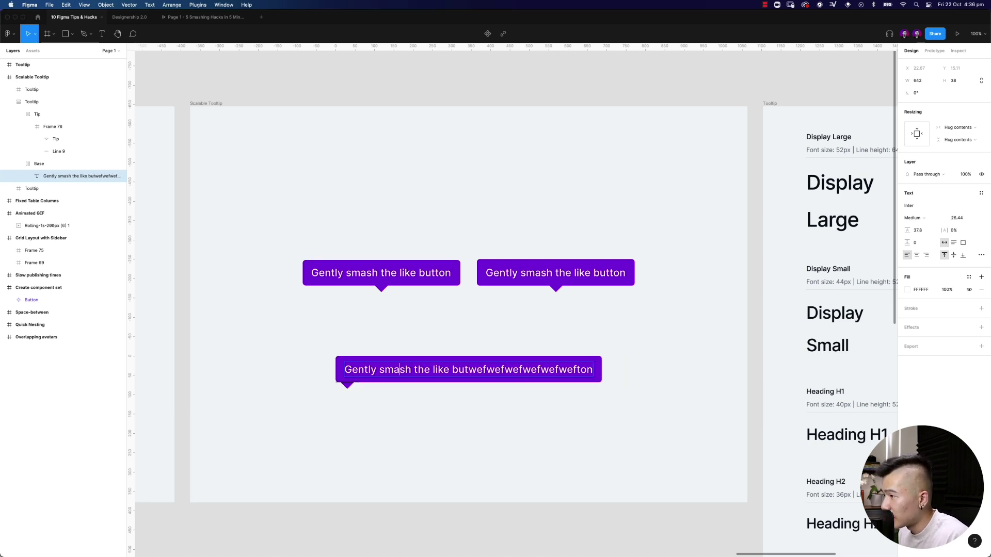
pyautogui.click(411, 447)
# Step: Set the Tip row's auto-layout alignment to top-right so the triangle moves right
pyautogui.click(396, 375)
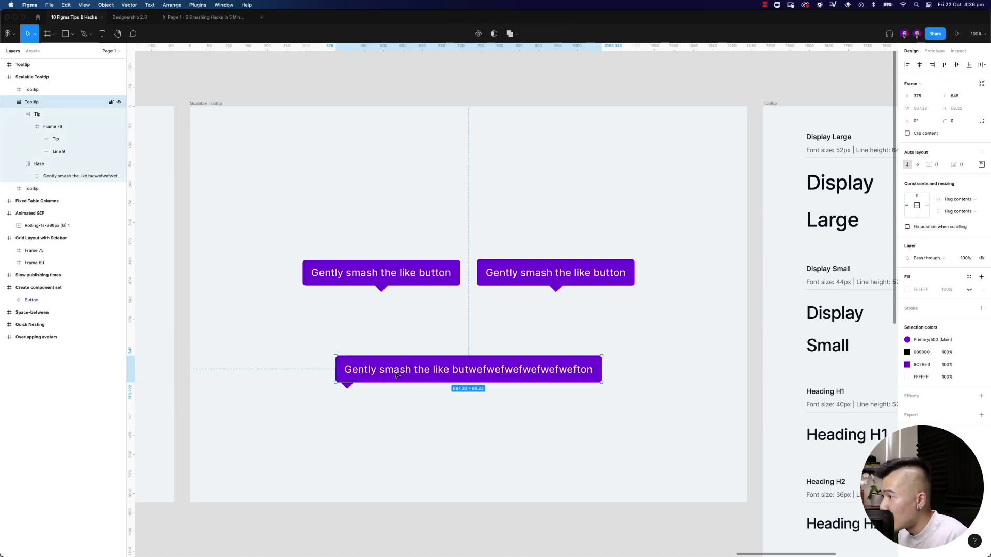
pyautogui.click(54, 114)
pyautogui.click(982, 150)
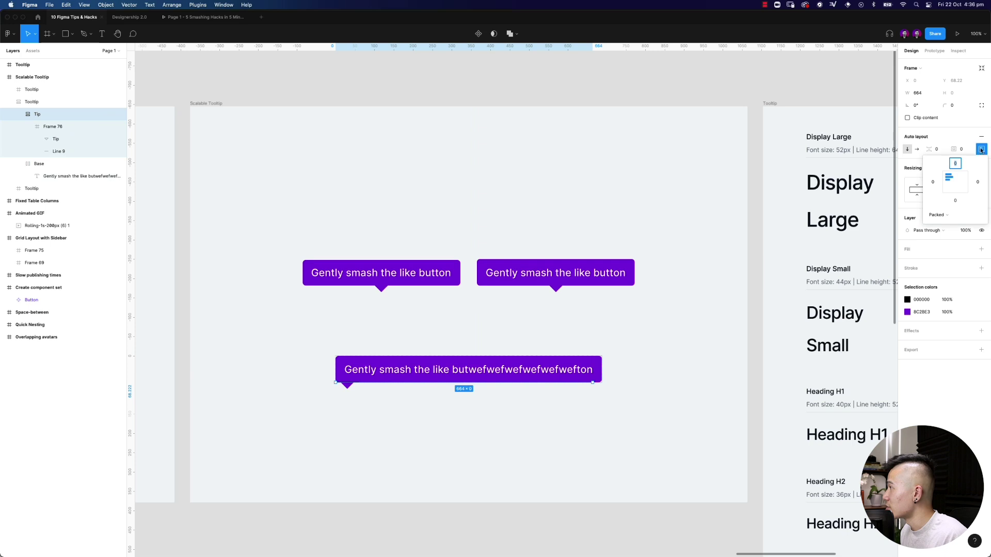
pyautogui.click(961, 177)
pyautogui.click(597, 467)
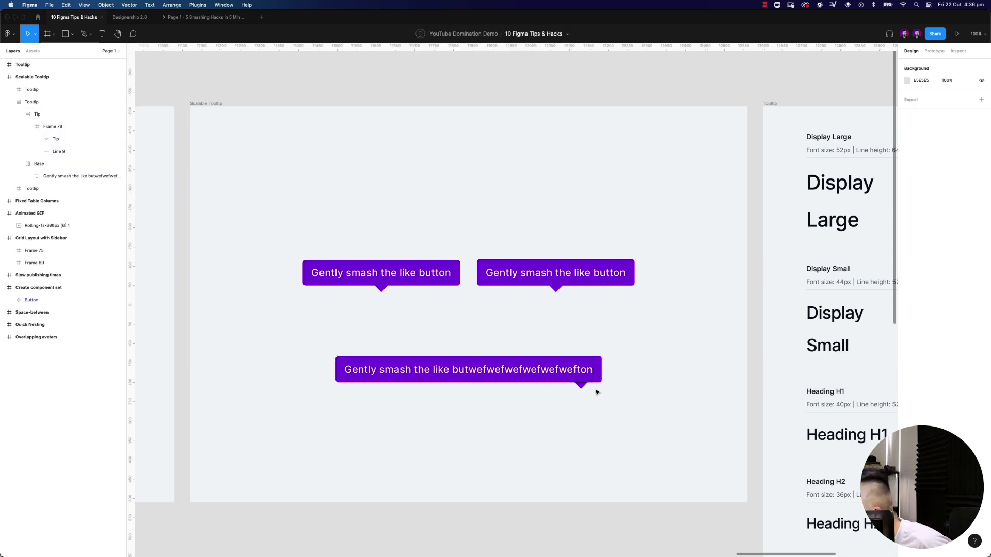
# Step: Delete the stroke from Line 9 in the tooltip's tip
pyautogui.keyDown('super'); pyautogui.click(591, 385); pyautogui.keyUp('super')
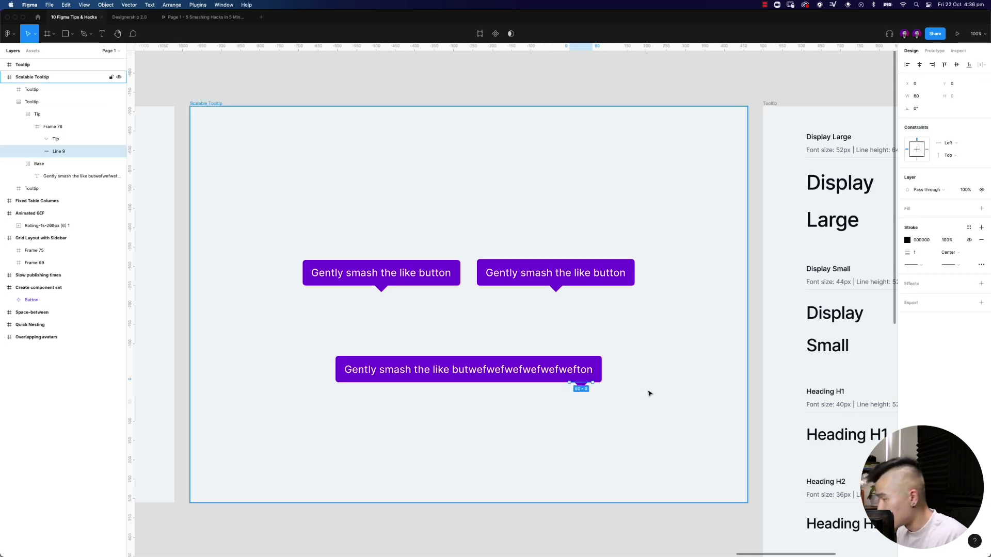
pyautogui.press('super+equal')
pyautogui.press('super+equal')
pyautogui.scroll(-5, 649, 392)
pyautogui.click(575, 325)
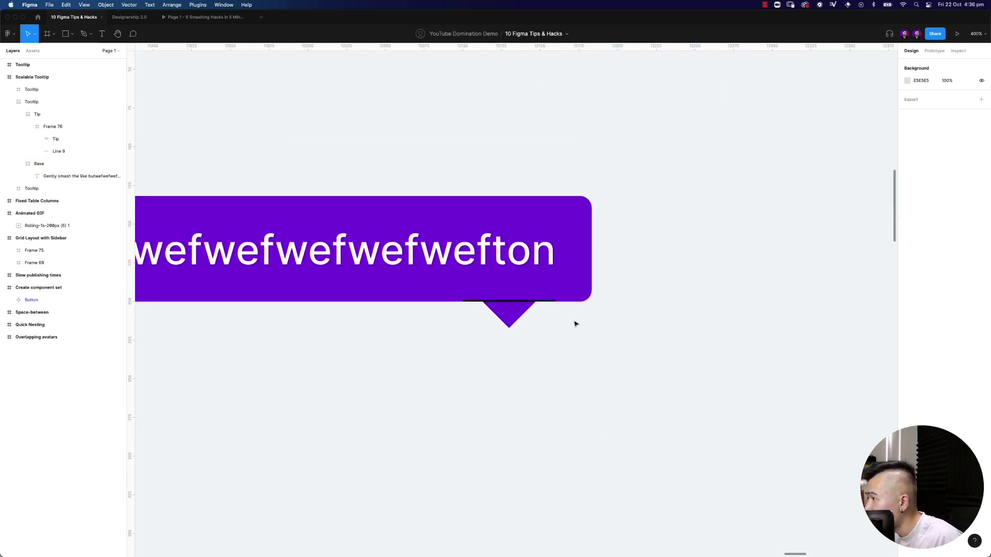
pyautogui.click(548, 305)
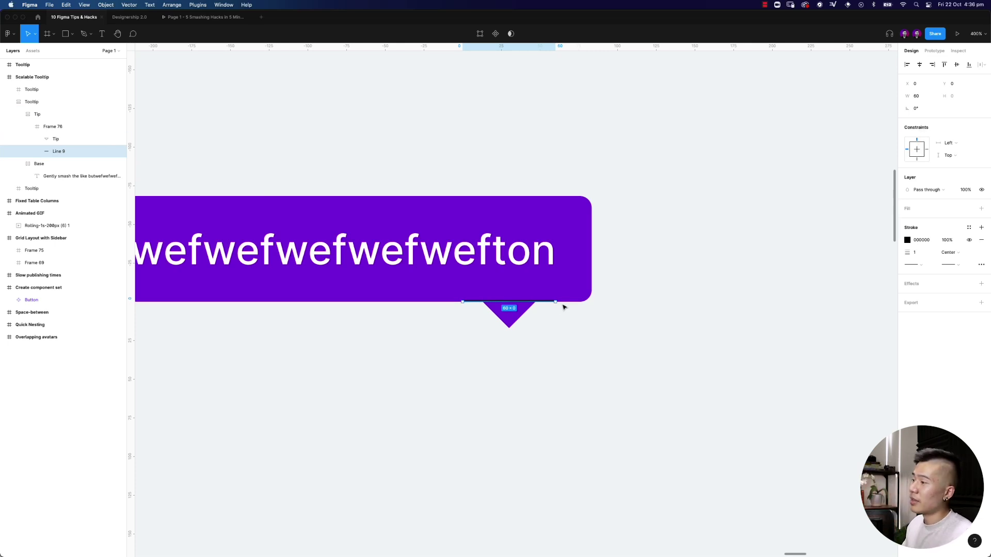
pyautogui.click(981, 239)
pyautogui.click(714, 346)
# Step: Zoom to 100% and look over the finished Tooltip frame and its type scale
pyautogui.hotkey('shift', '0')
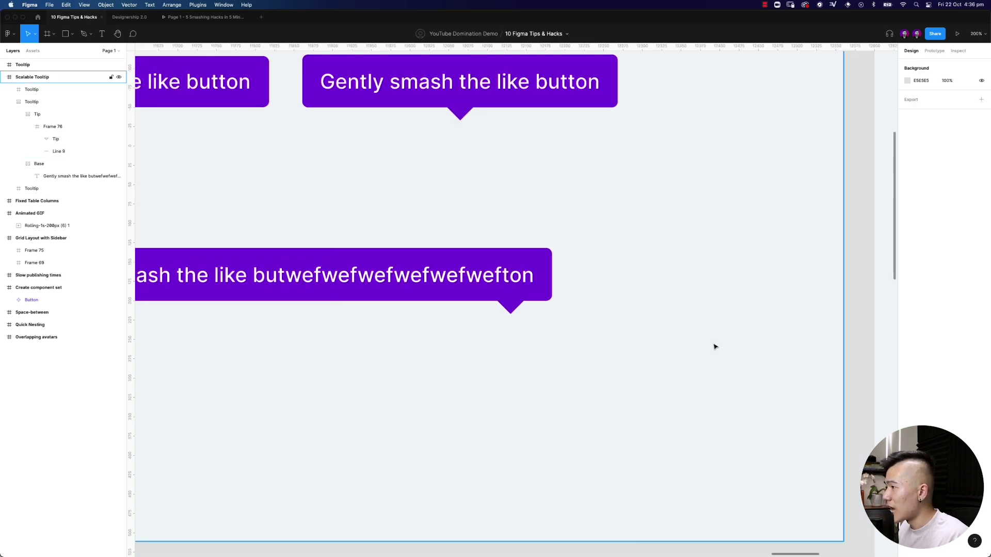
pyautogui.scroll(3, 627, 316)
pyautogui.click(548, 346)
pyautogui.click(548, 346)
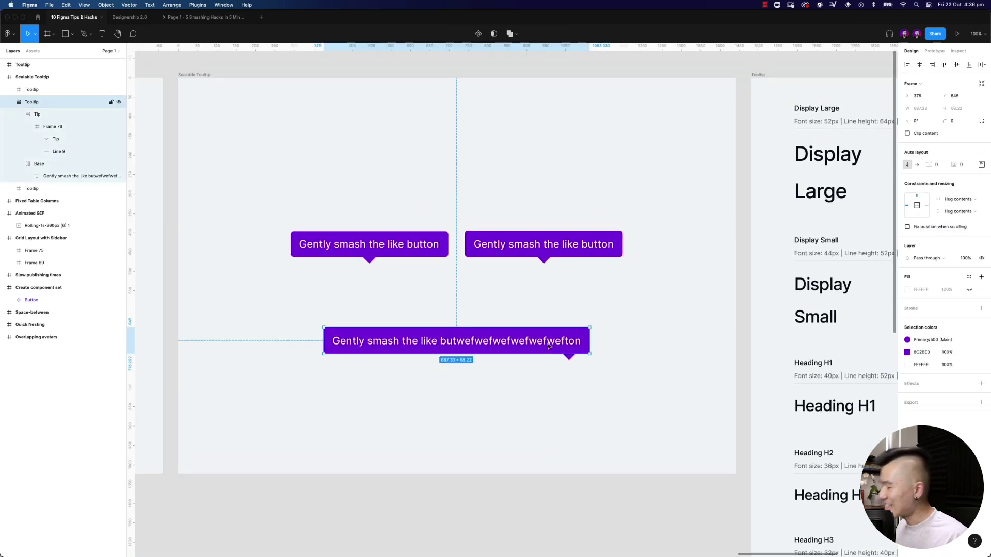
pyautogui.click(650, 383)
pyautogui.scroll(1, 651, 383)
pyautogui.hscroll(-1, 650, 382)
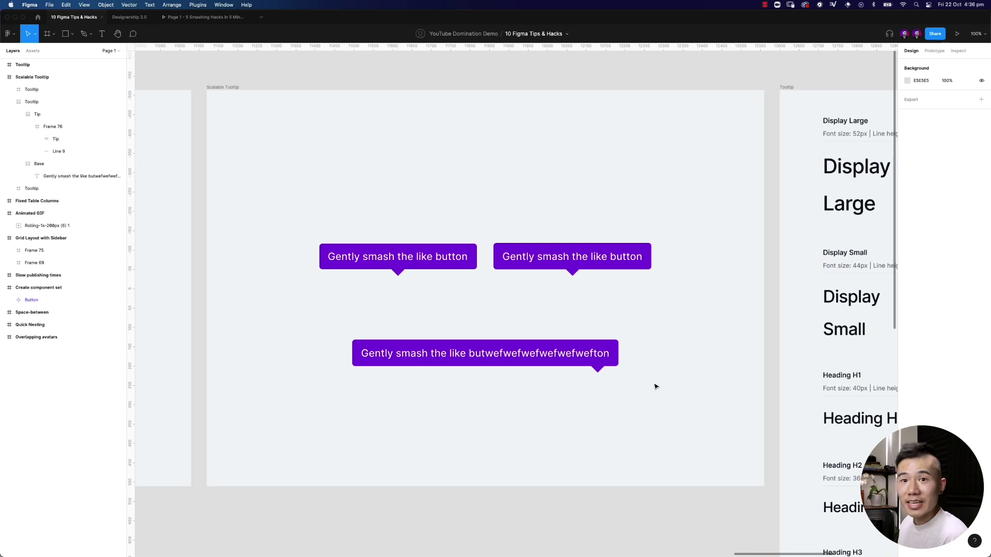
pyautogui.hscroll(10, 655, 387)
pyautogui.scroll(1, 327, 127)
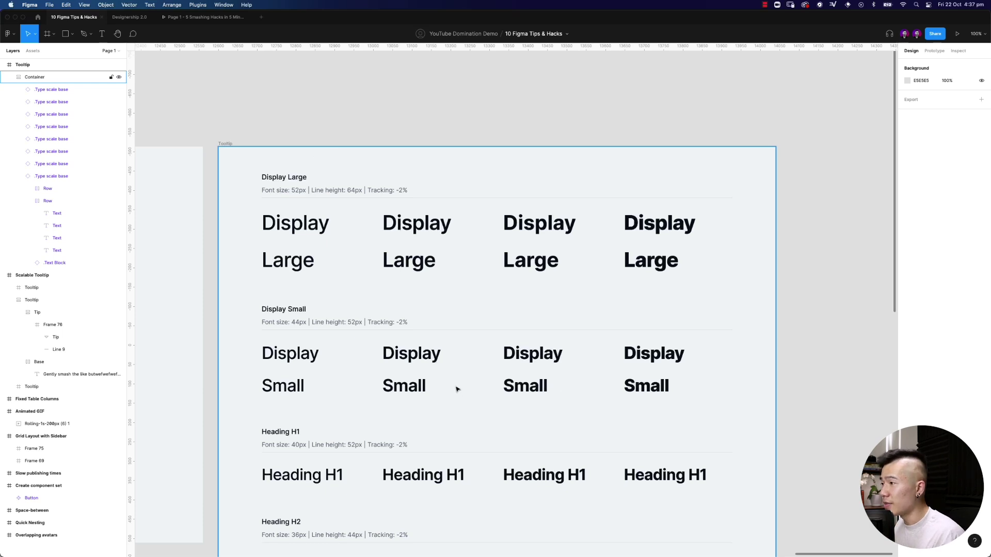
# Step: Switch to the Designership 2.0 file and scroll to its type scale
pyautogui.click(129, 17)
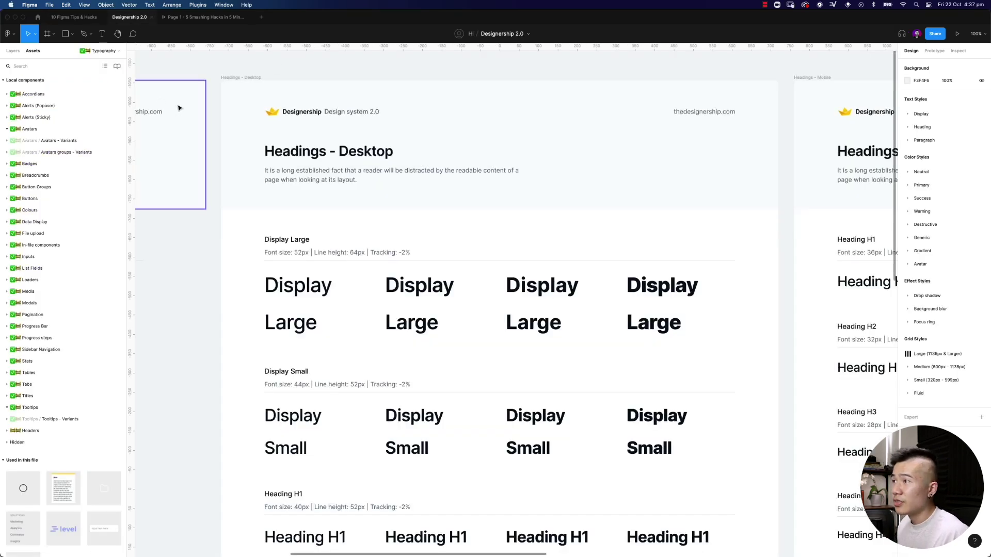
pyautogui.hscroll(1, 434, 226)
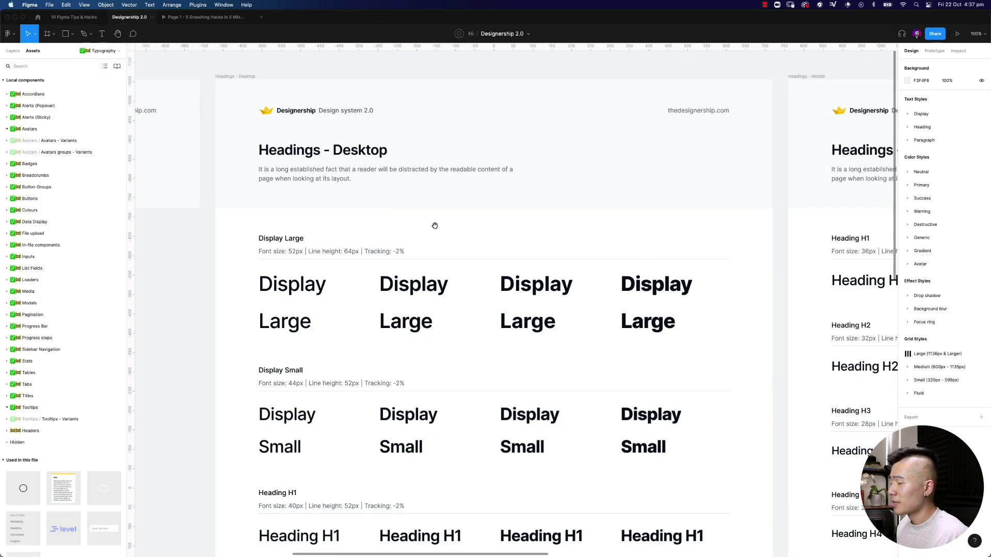
pyautogui.scroll(-4, 424, 232)
pyautogui.scroll(-13, 409, 165)
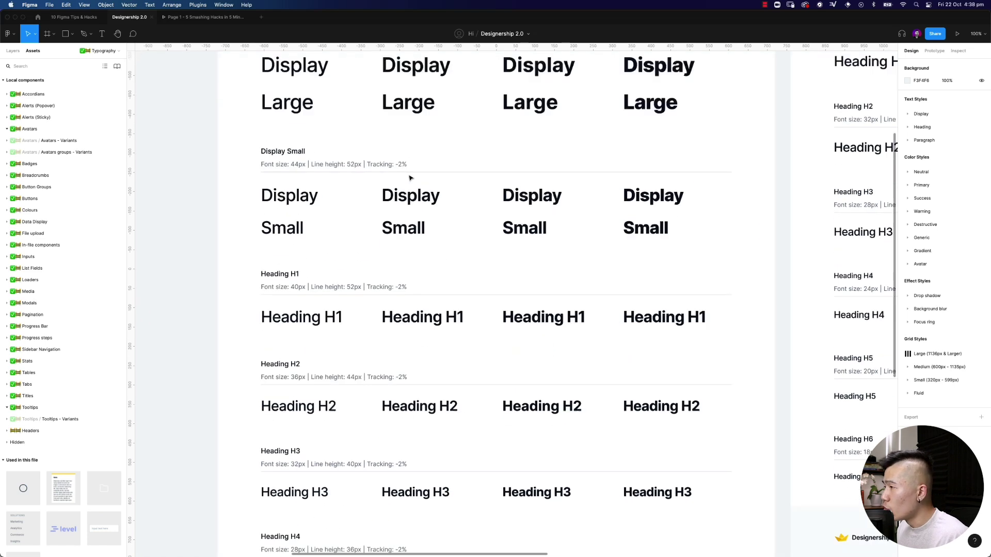
pyautogui.scroll(6, 411, 178)
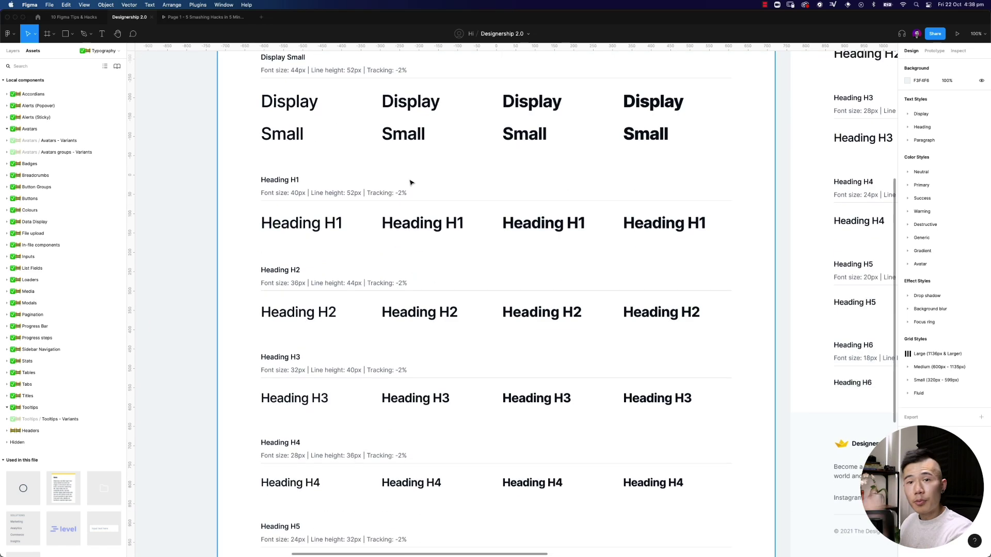
pyautogui.scroll(7, 416, 192)
pyautogui.scroll(1, 407, 189)
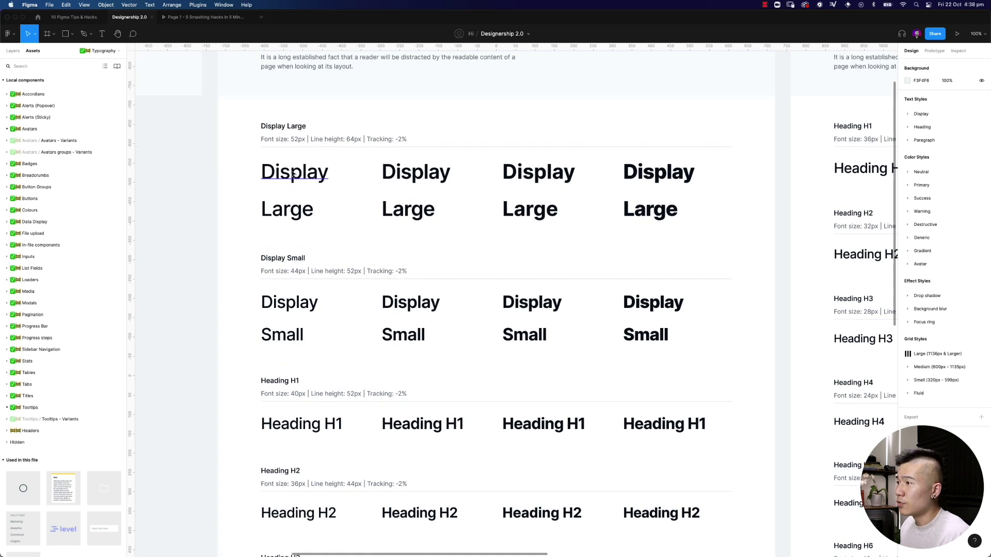
# Step: Check the Display Large sample's text style, then bring up the Plugins menu
pyautogui.click(293, 172)
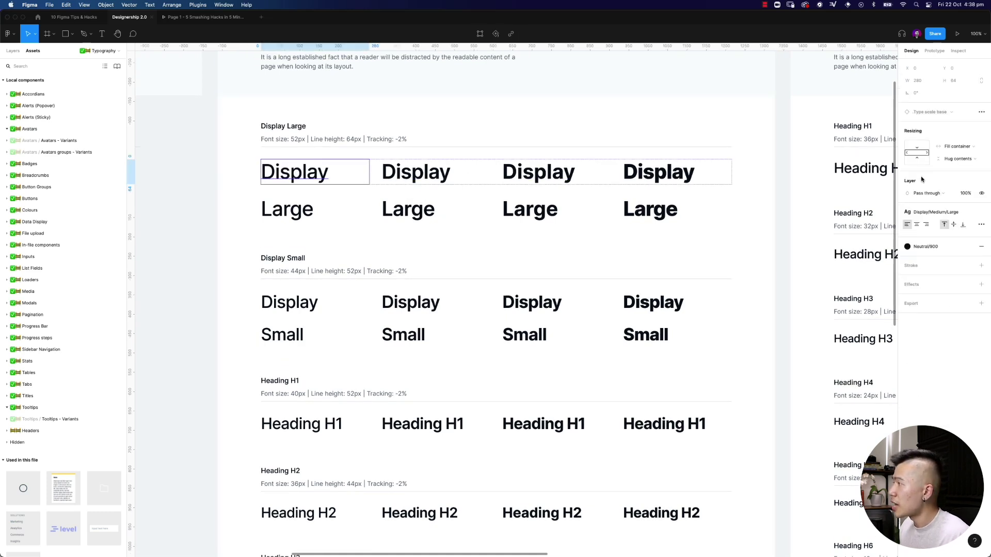
pyautogui.click(941, 213)
pyautogui.click(785, 243)
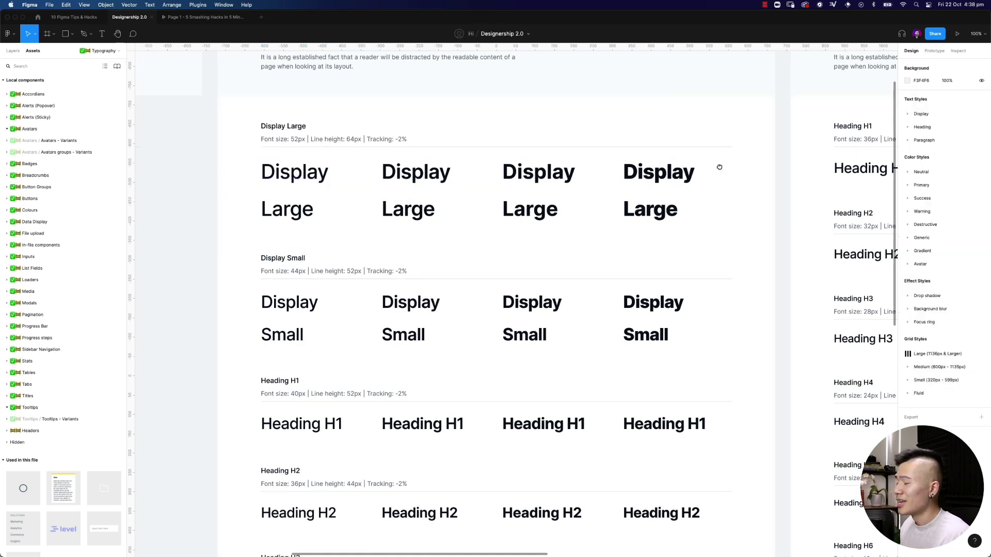
pyautogui.scroll(2, 716, 218)
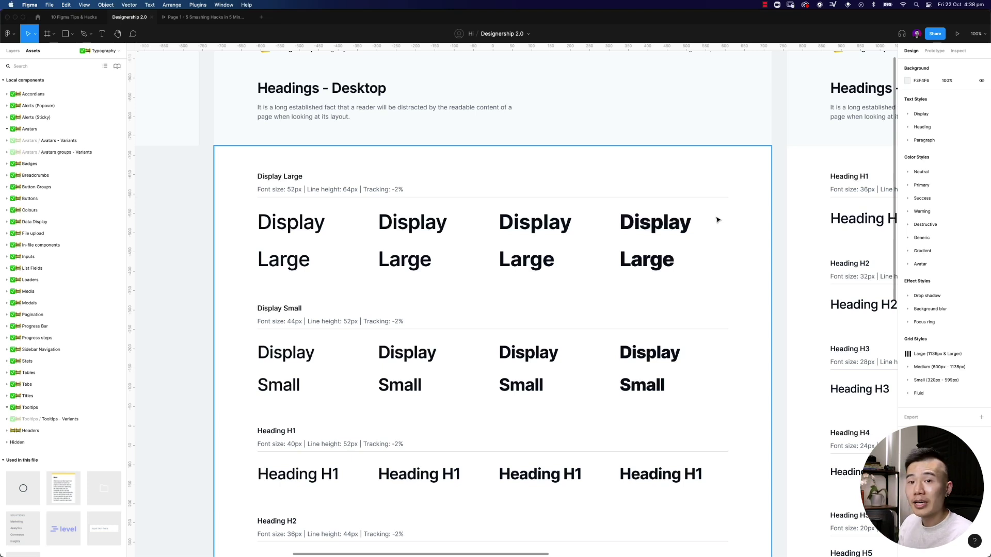
pyautogui.moveTo(693, 212); pyautogui.dragTo(697, 275)
pyautogui.click(198, 7)
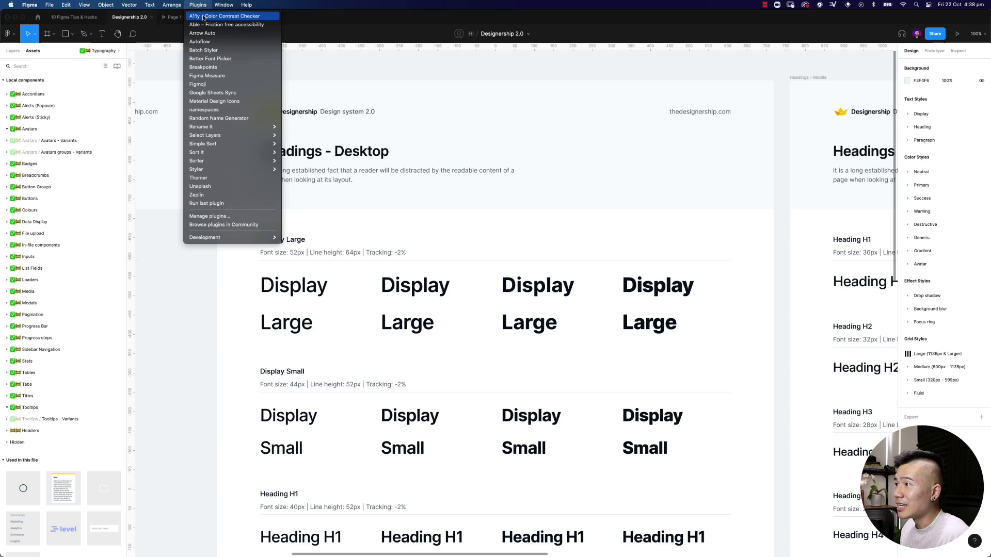
# Step: Launch Batch Styler and load Display/Medium/Large (Inter Medium, 52/64) from its 81 styles
pyautogui.click(220, 51)
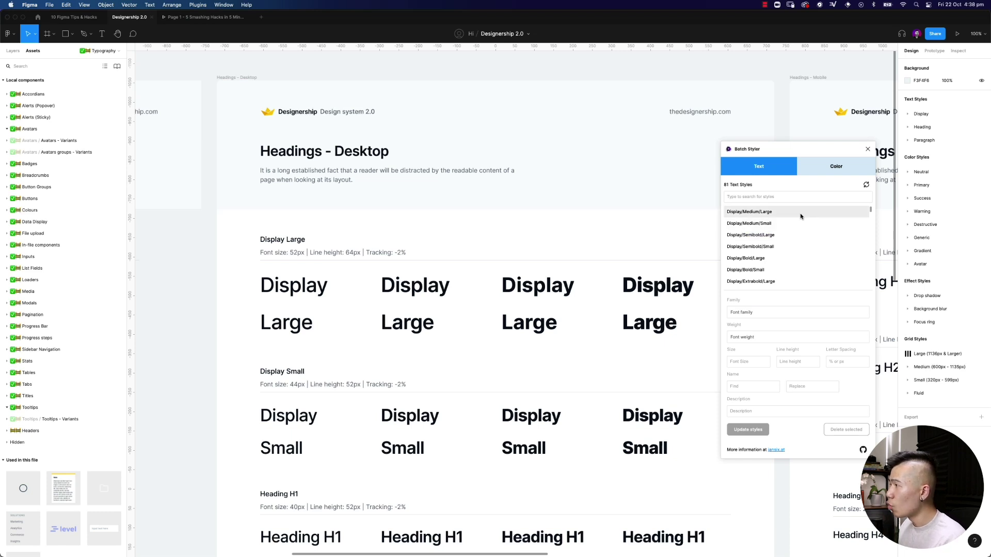
pyautogui.scroll(-10, 795, 219)
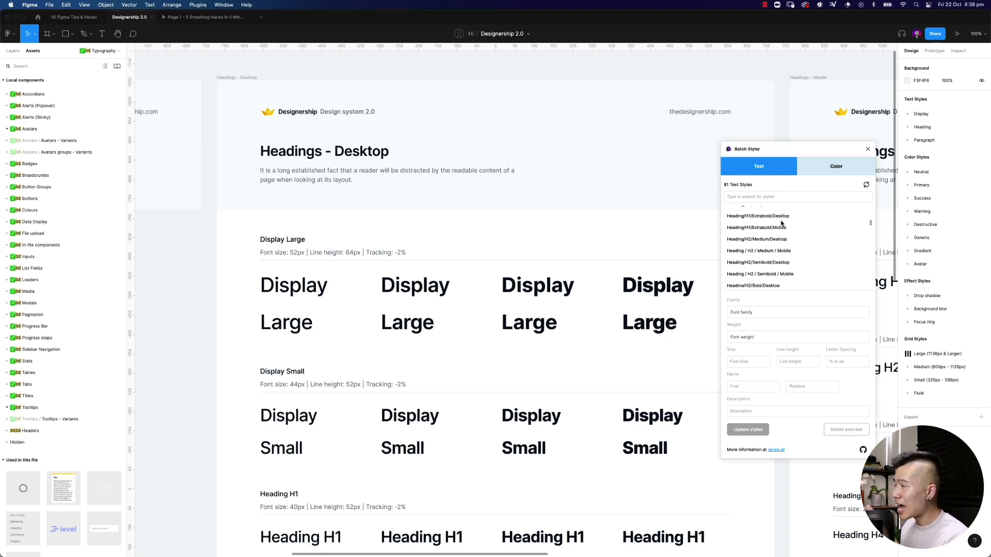
pyautogui.scroll(-3, 780, 223)
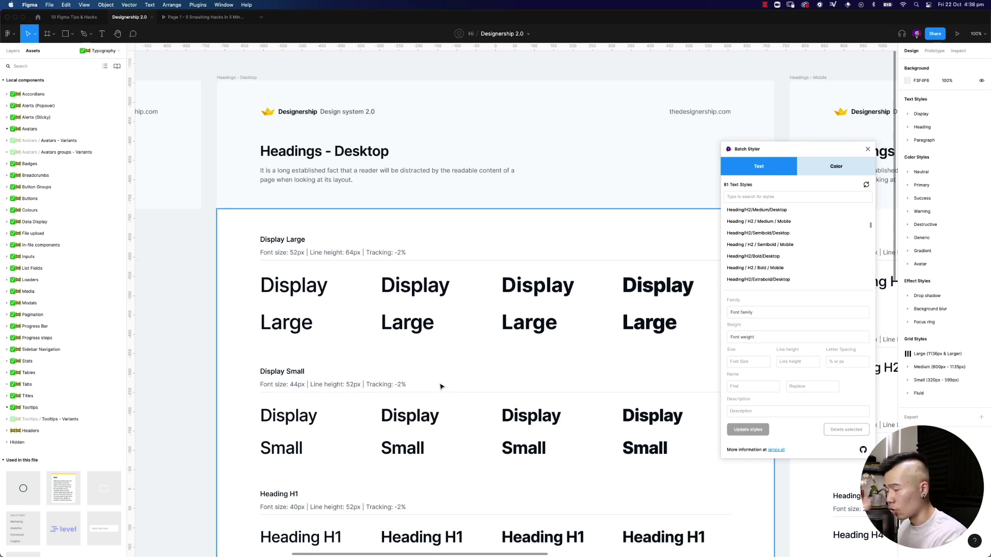
pyautogui.scroll(12, 762, 224)
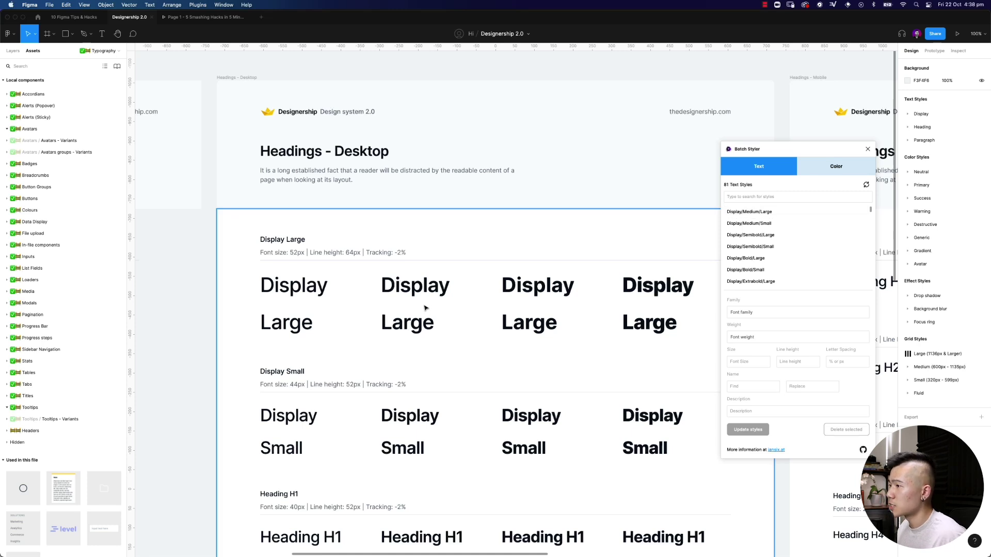
pyautogui.scroll(-2, 424, 308)
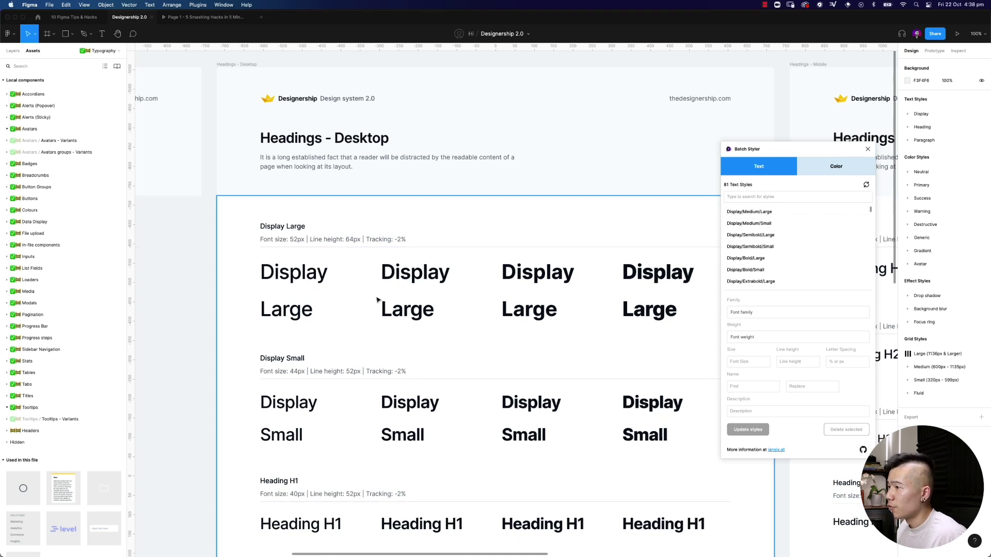
pyautogui.click(743, 211)
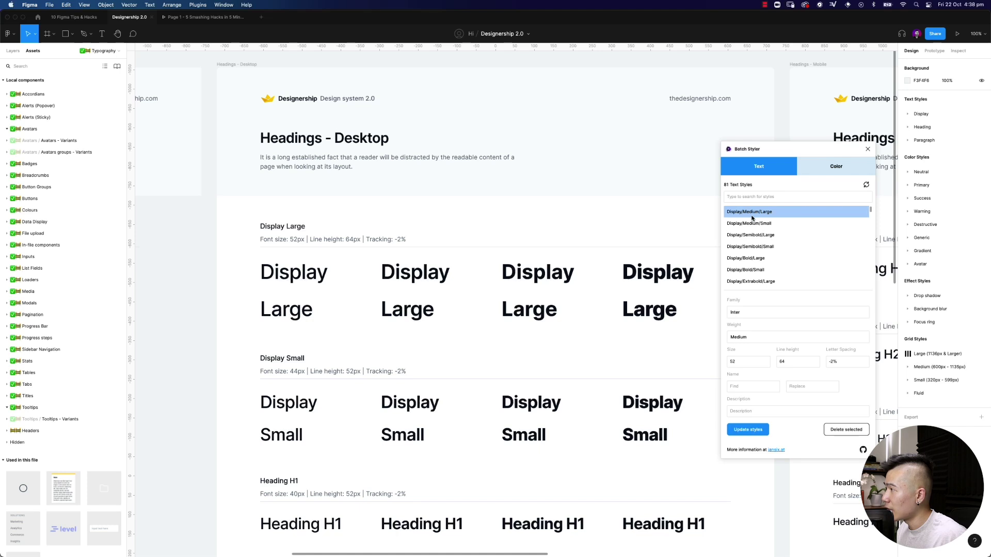
pyautogui.scroll(-3, 748, 219)
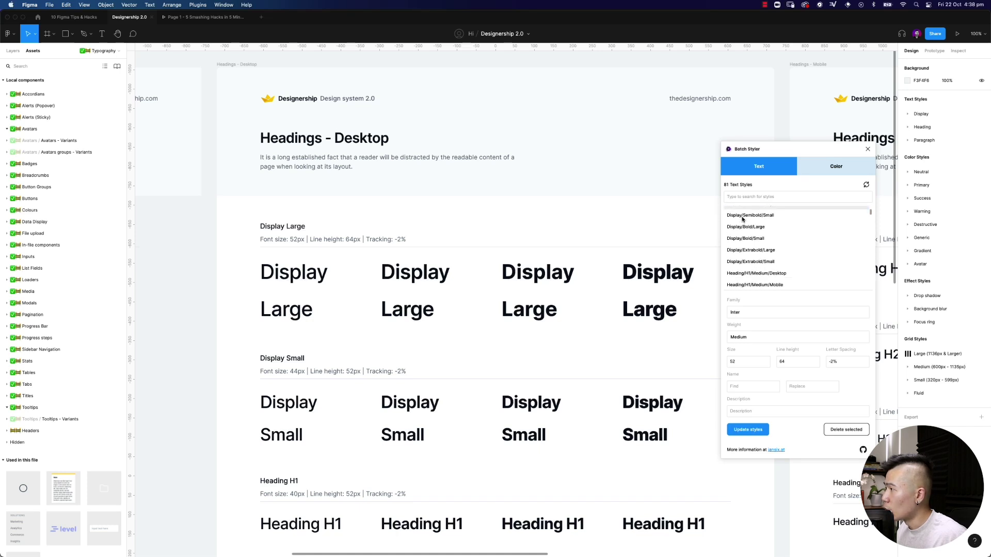
# Step: Select the Display styles through Display/Extrabold/Large and set their family to Clash Display
pyautogui.keyDown('shift'); pyautogui.click(755, 250); pyautogui.keyUp('shift')
pyautogui.scroll(3, 780, 241)
pyautogui.click(760, 313)
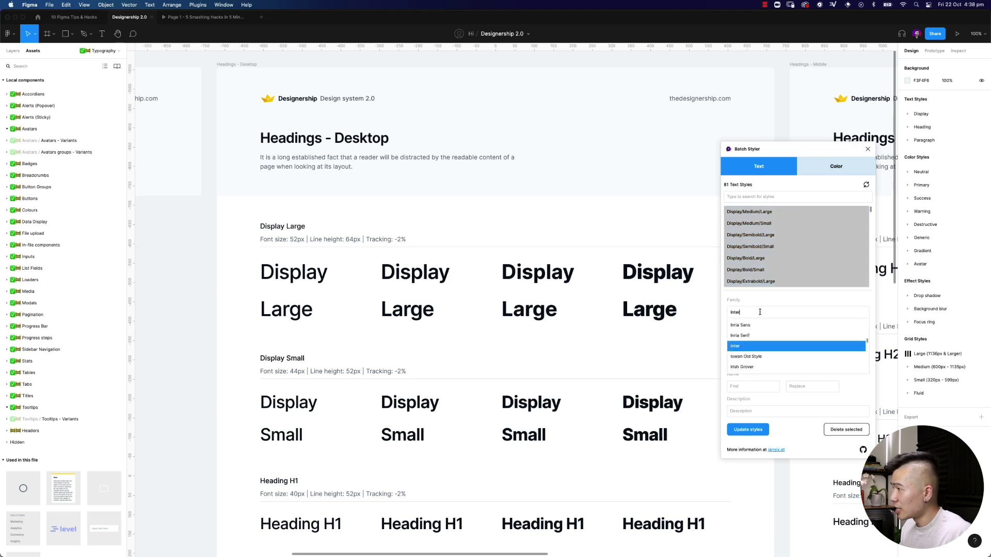
pyautogui.press('super+a')
pyautogui.write('Clash Display')
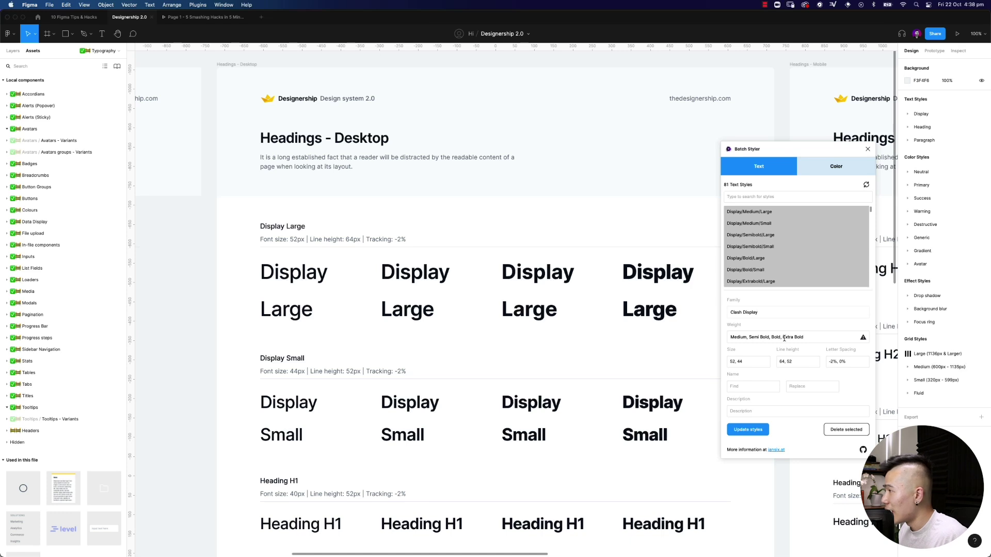
# Step: Map missing weights Semi Bold to Semibold and Extra Bold to Bold, then save
pyautogui.click(863, 338)
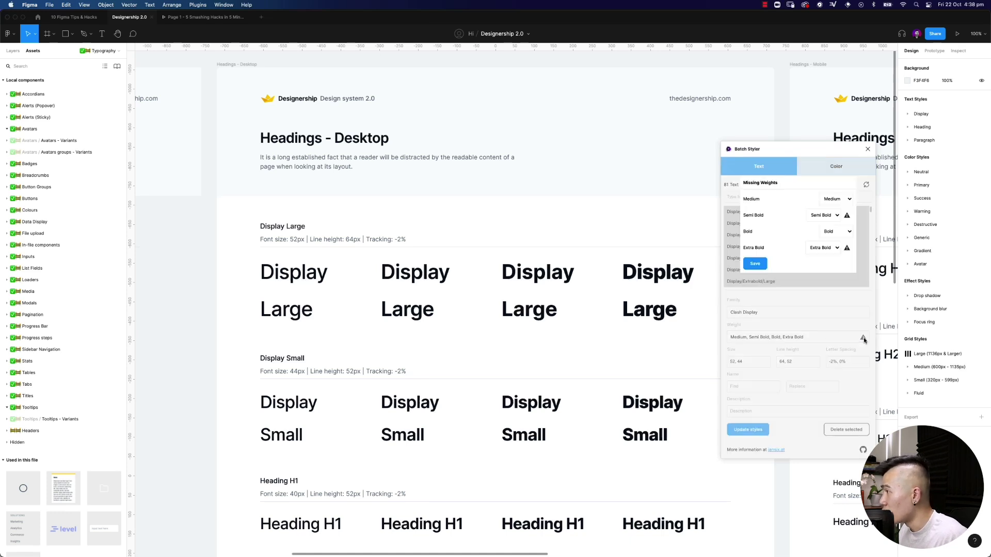
pyautogui.click(829, 217)
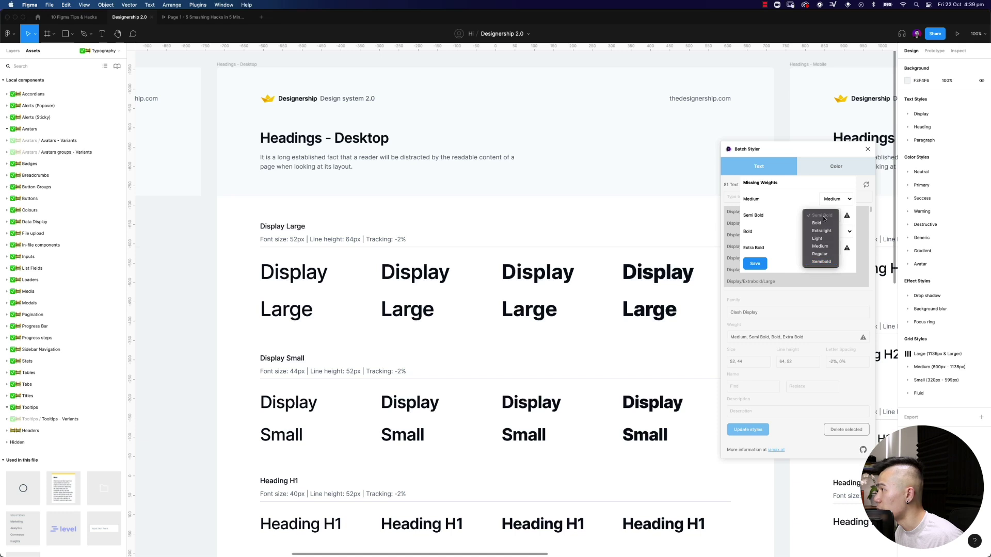
pyautogui.click(823, 263)
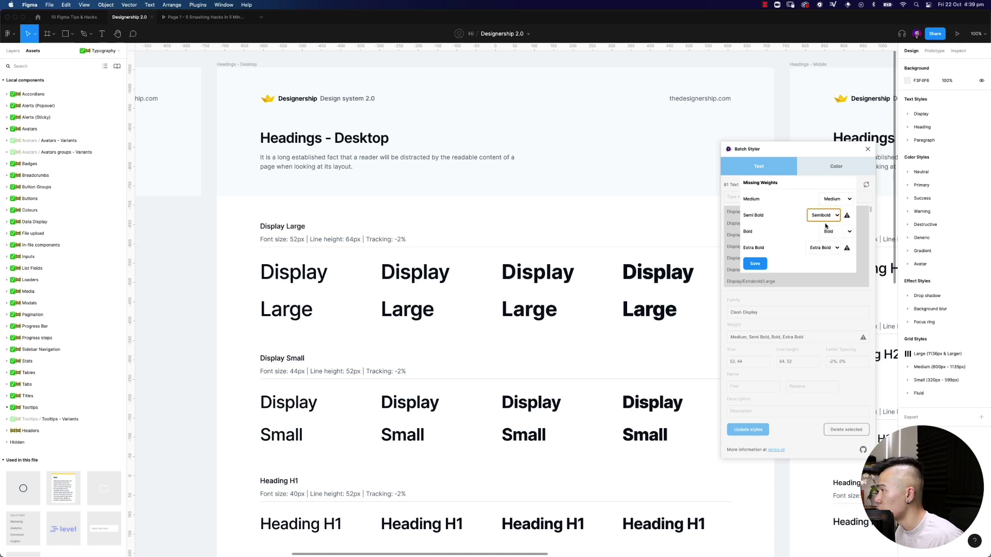
pyautogui.click(829, 248)
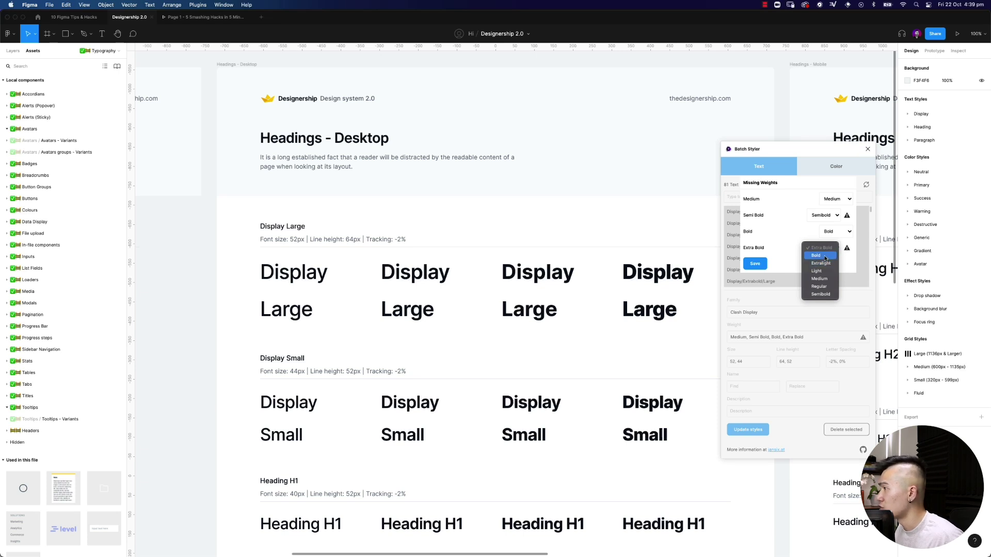
pyautogui.click(824, 256)
pyautogui.click(760, 265)
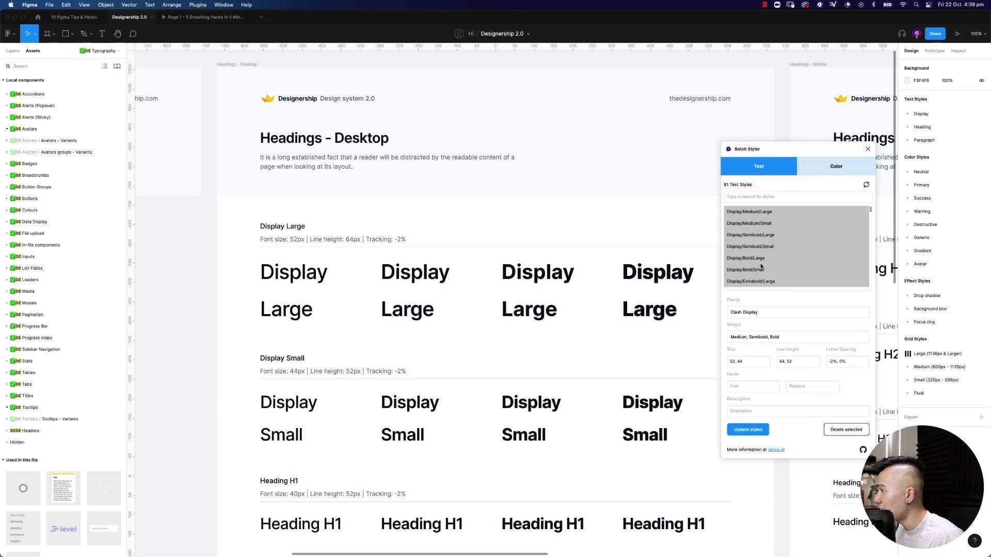
# Step: Update the eight Display styles to Clash Display and select the Headings - Desktop frame
pyautogui.click(756, 432)
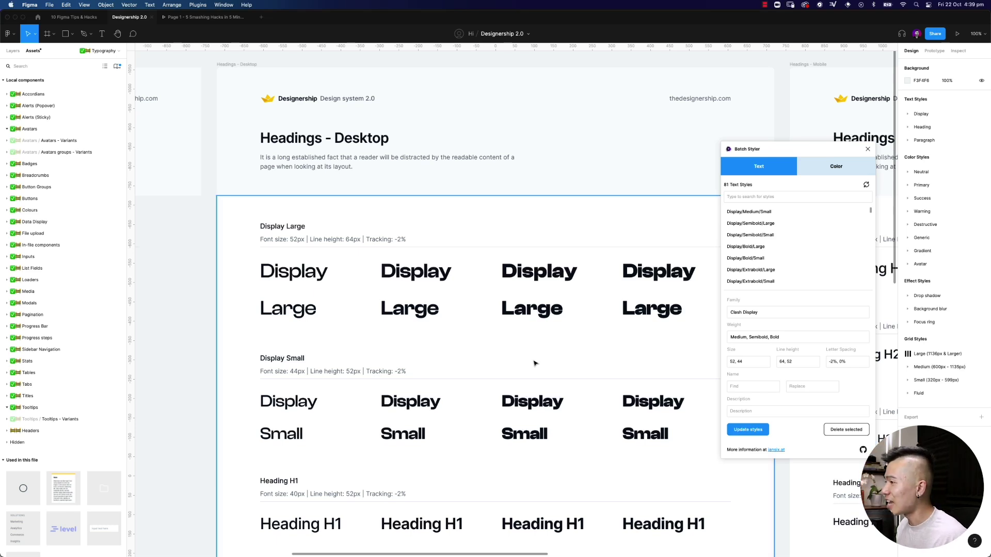
pyautogui.click(506, 354)
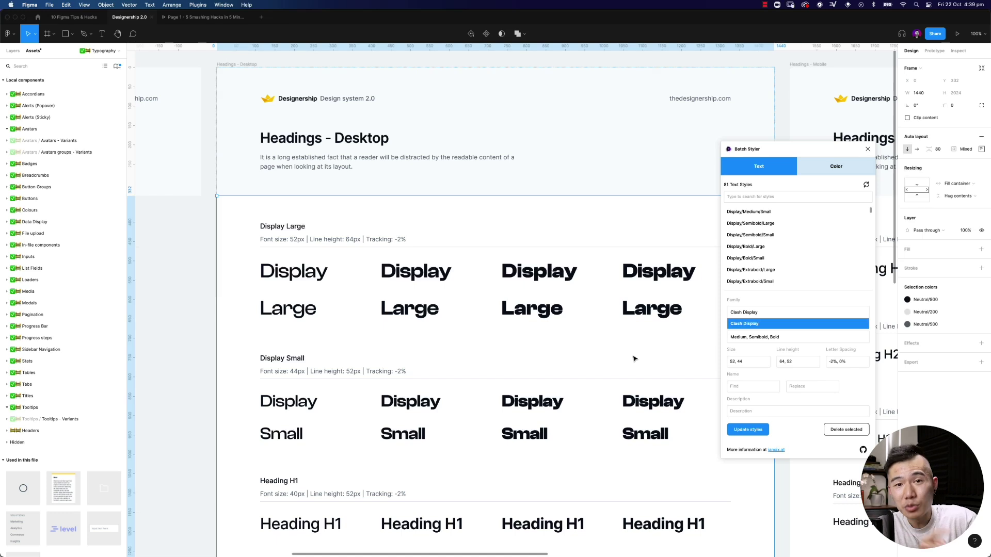